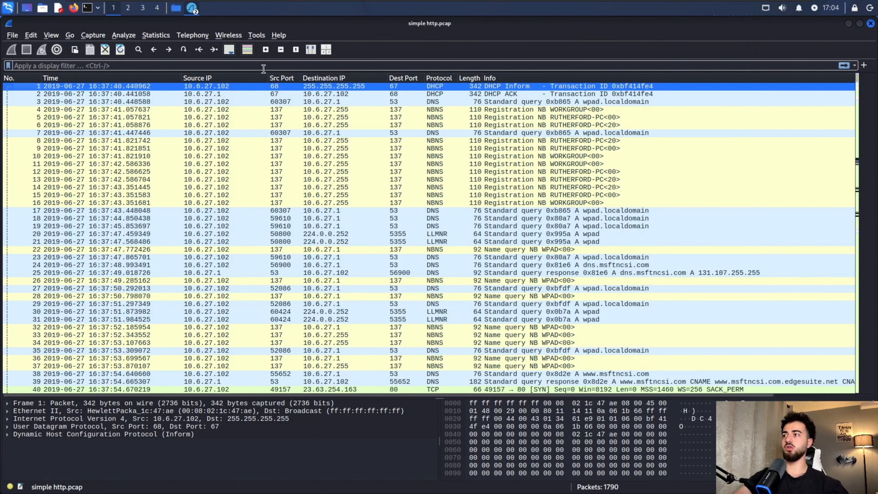
# Step: Filter the simple http.pcap packet list with the display filter http.request
pyautogui.click(198, 65)
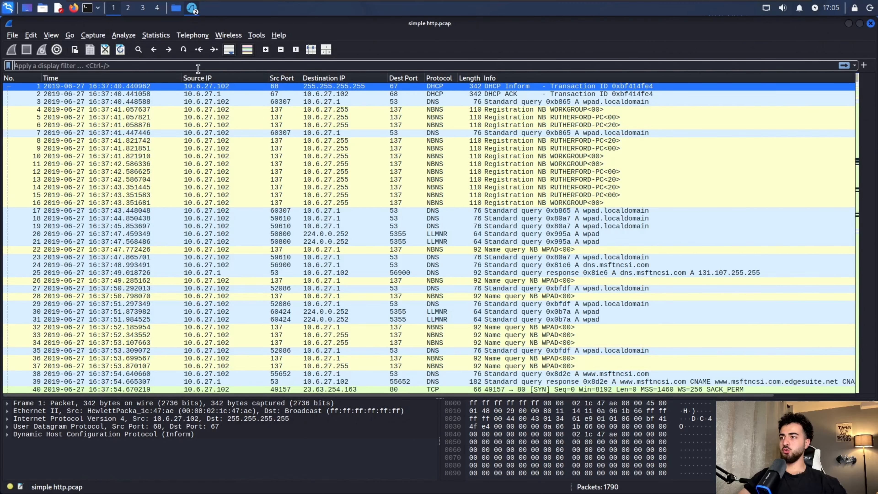
pyautogui.write('http')
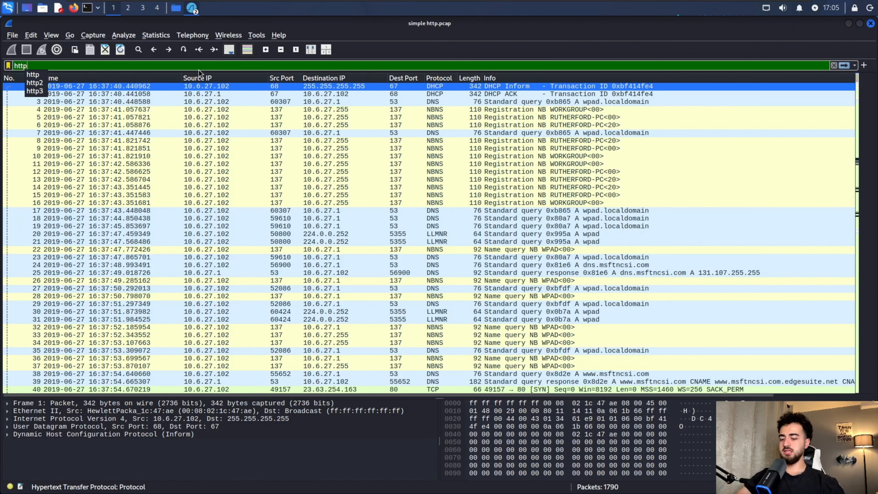
pyautogui.write('.request')
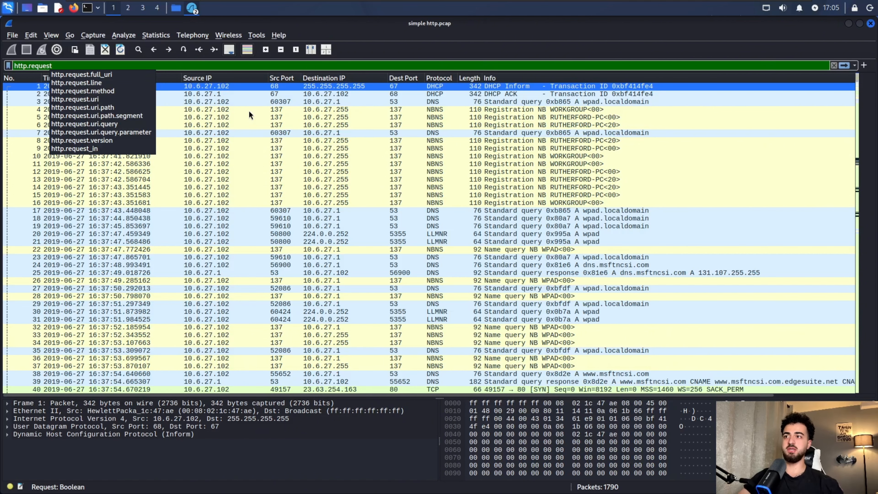
pyautogui.press('Return')
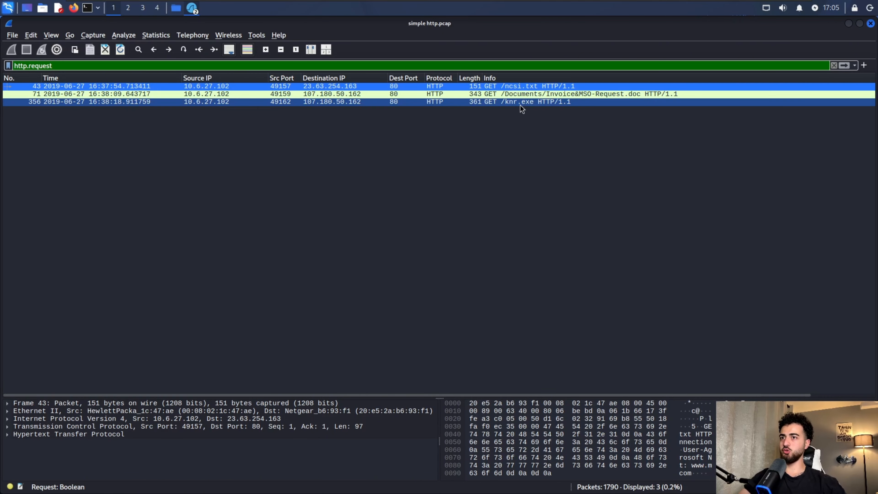
# Step: Follow the HTTP stream of the GET /knr.exe request in packet 356
pyautogui.click(205, 101)
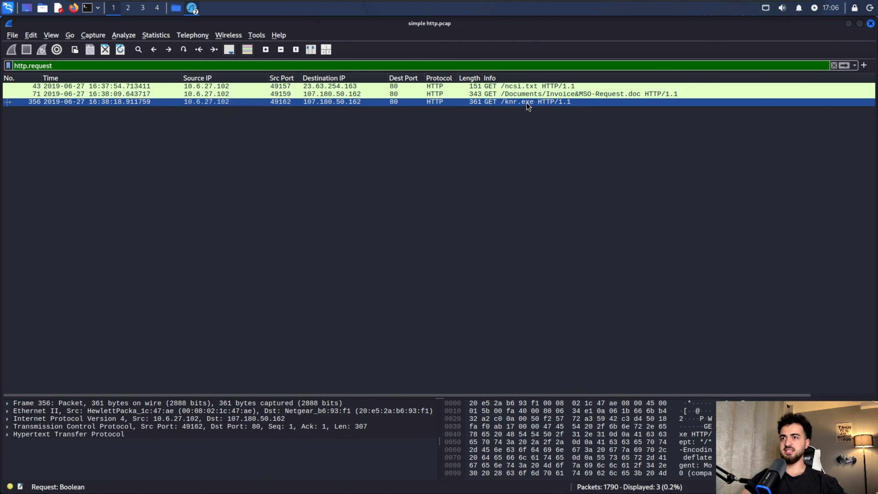
pyautogui.rightClick(468, 103)
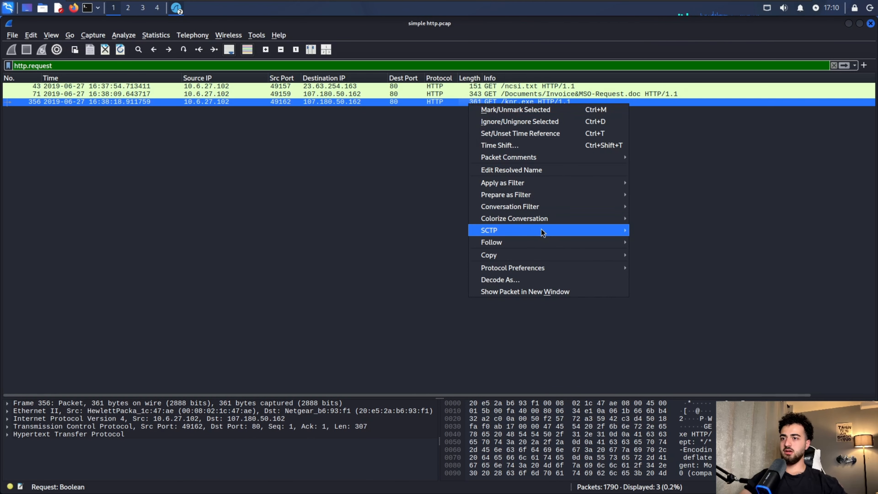
pyautogui.moveTo(538, 246)
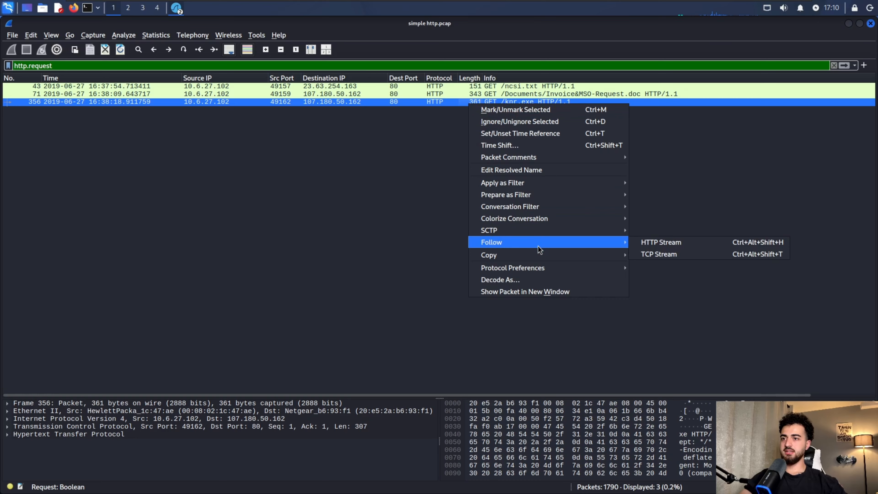
pyautogui.click(697, 245)
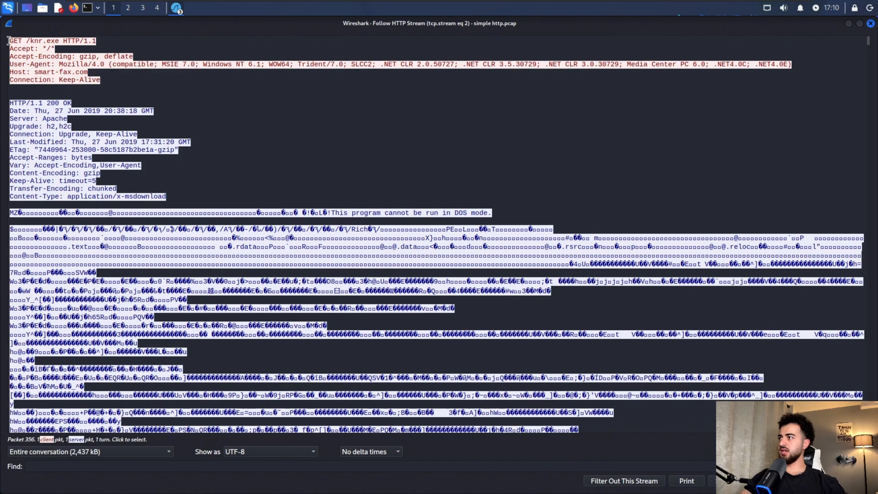
# Step: Examine the knr.exe request line, the MZ header and the binary content in the followed stream, and close the stream window
pyautogui.moveTo(10, 40); pyautogui.dragTo(63, 41)
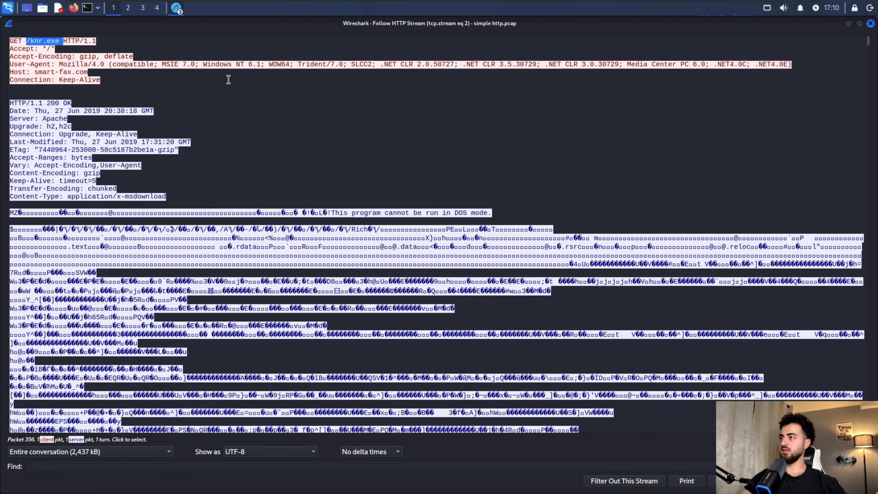
pyautogui.click(12, 212)
pyautogui.doubleClick(12, 213)
pyautogui.moveTo(12, 218); pyautogui.dragTo(270, 437)
pyautogui.click(273, 332)
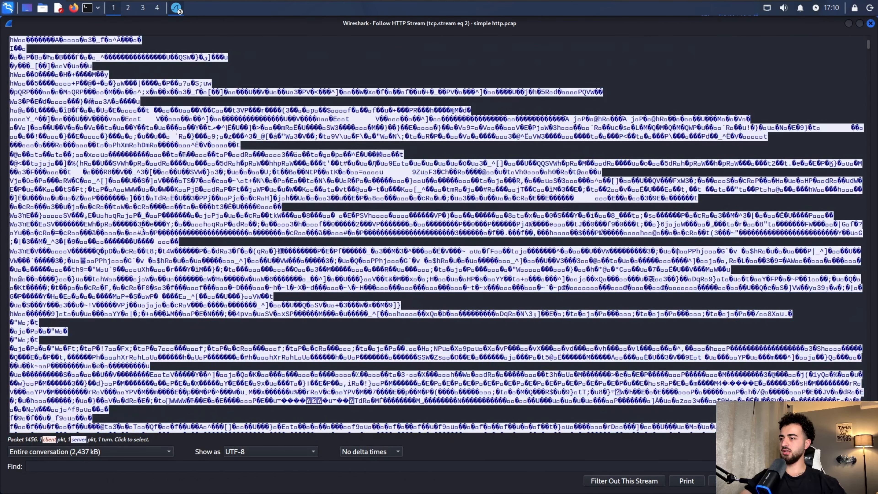
pyautogui.moveTo(34, 109); pyautogui.dragTo(282, 278)
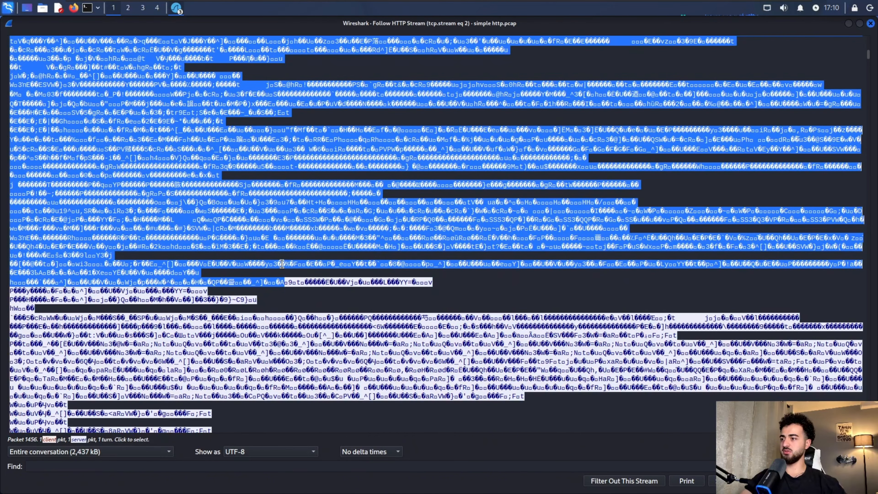
pyautogui.scroll(20, 281, 276)
pyautogui.click(266, 144)
pyautogui.scroll(8, 266, 143)
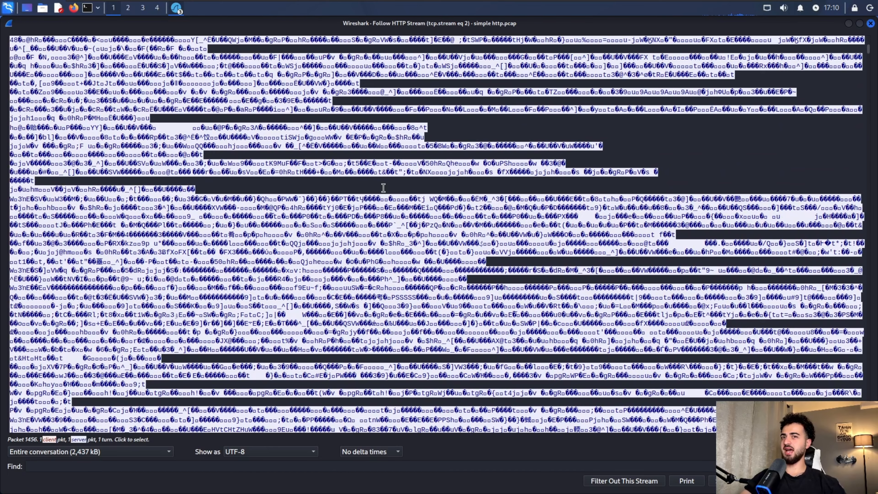
pyautogui.scroll(20, 362, 181)
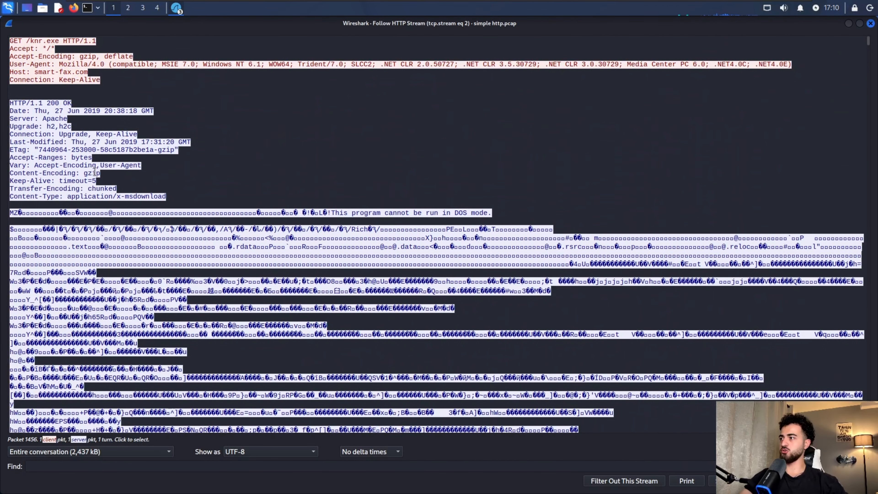
pyautogui.click(871, 25)
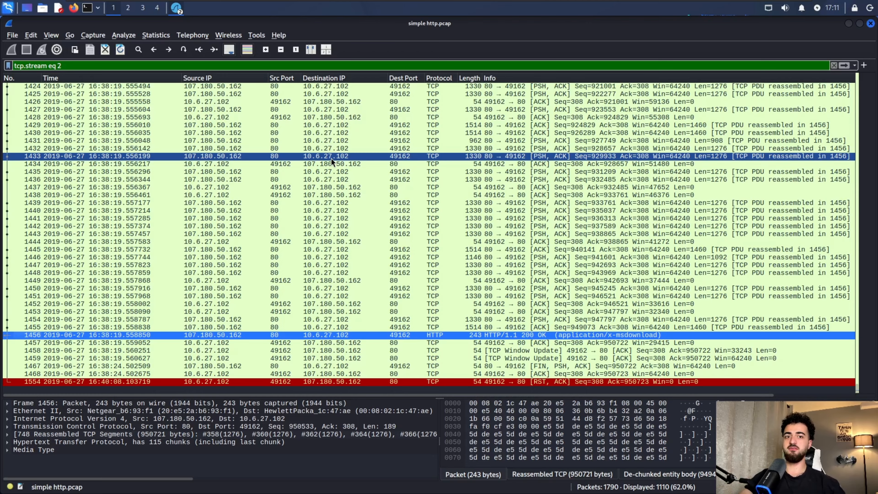
# Step: Export all HTTP objects from the capture into the results folder of Lab 2 - extracting-objects-from-pcap-examples
pyautogui.click(12, 36)
pyautogui.moveTo(126, 217)
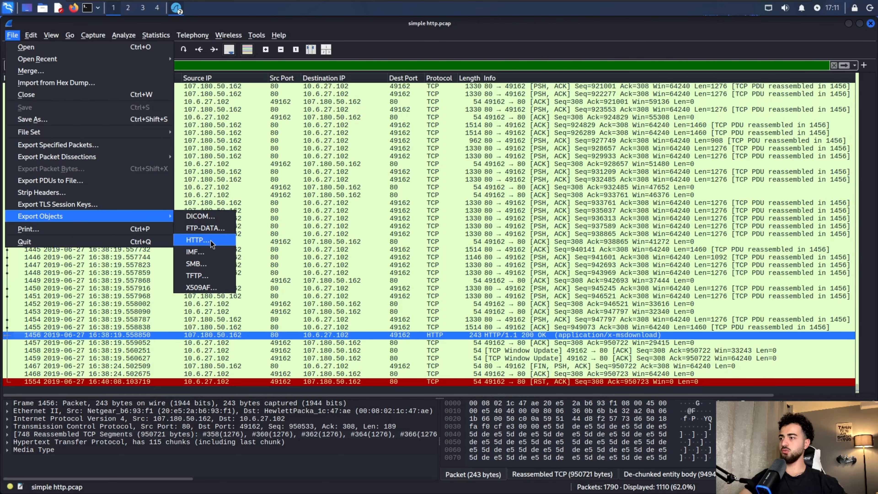
pyautogui.click(197, 240)
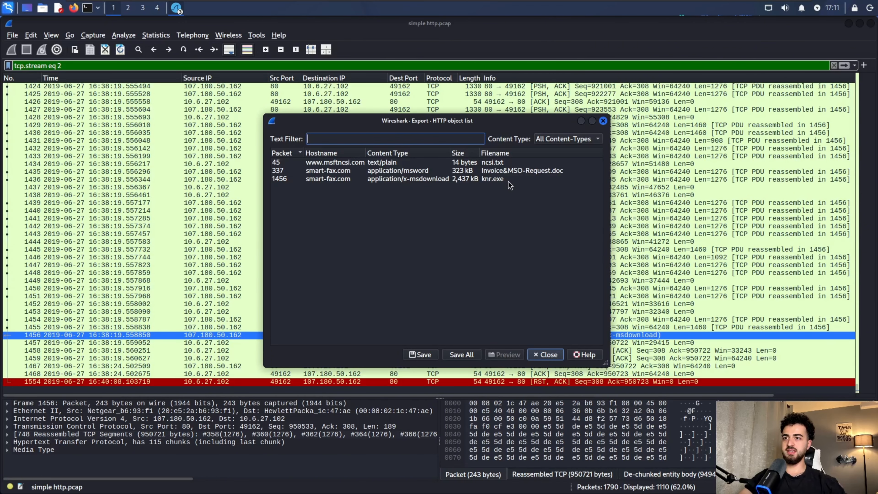
pyautogui.click(565, 170)
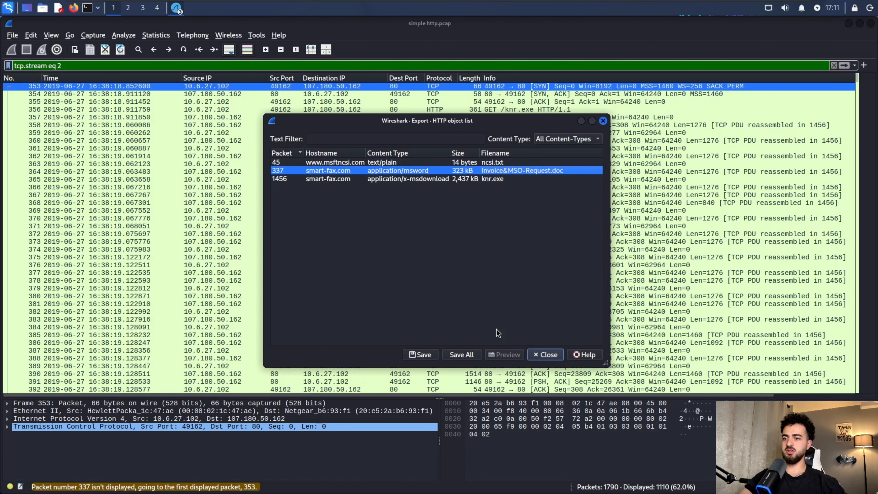
pyautogui.click(460, 355)
pyautogui.doubleClick(423, 89)
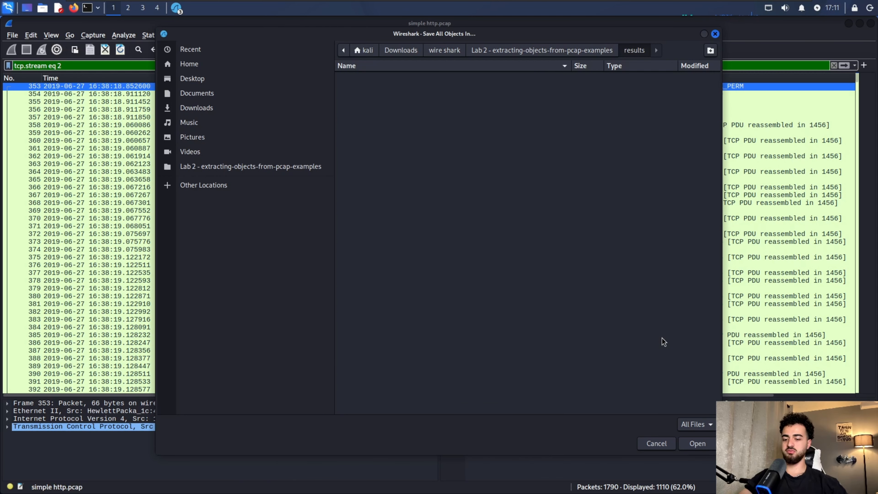
pyautogui.press('Return')
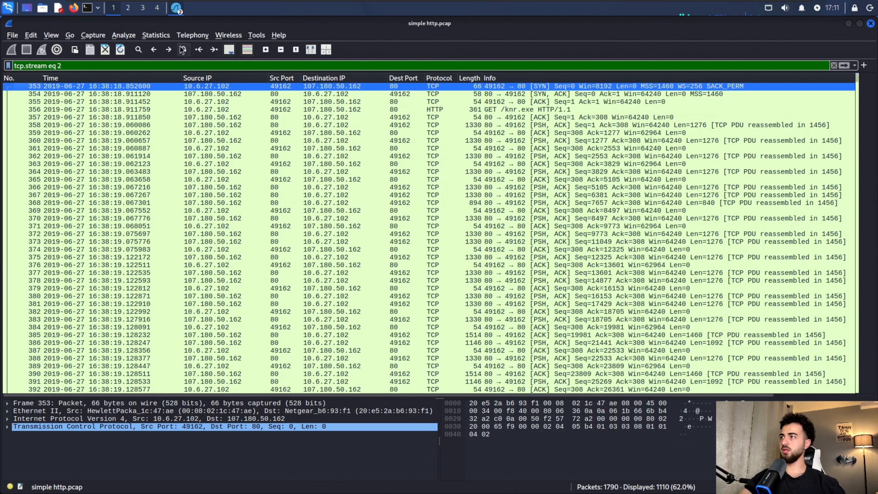
# Step: Switch to the results folder in the file manager, view Invoice&MSO-Request.doc in LibreOffice Writer, and close the document
pyautogui.click(7, 10)
pyautogui.moveTo(103, 133); pyautogui.dragTo(298, 83)
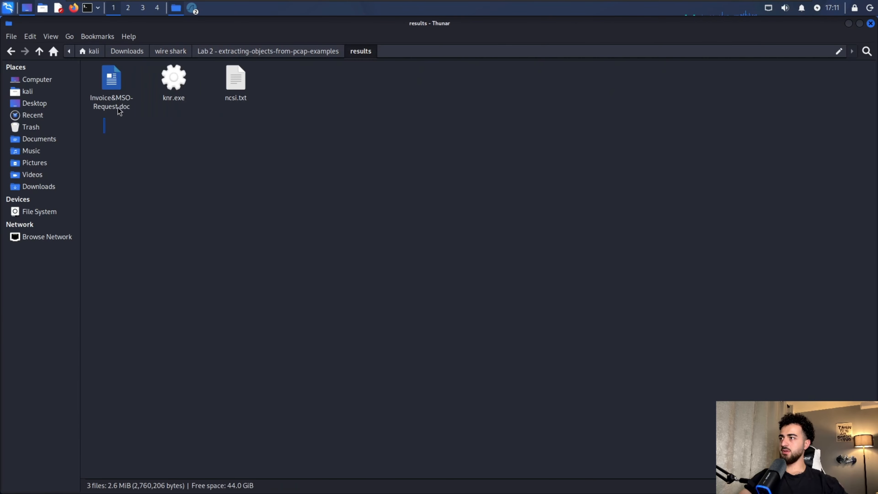
pyautogui.doubleClick(109, 100)
pyautogui.click(573, 116)
pyautogui.rightClick(112, 87)
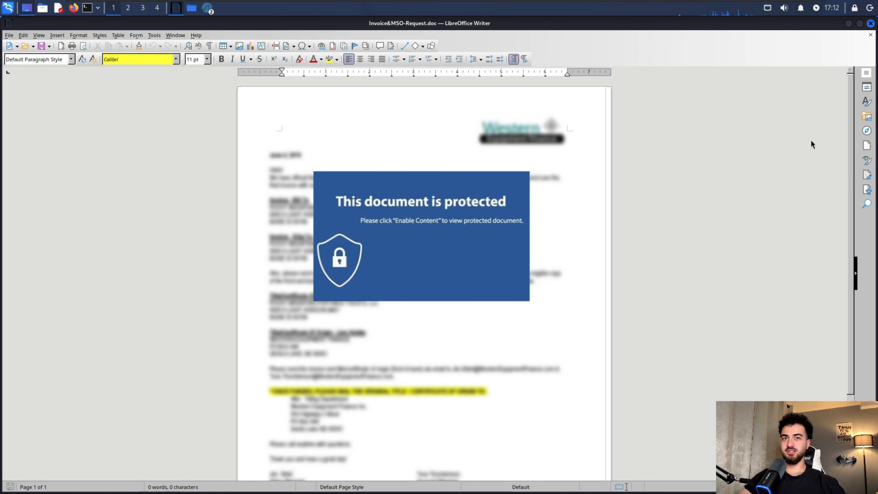
pyautogui.click(871, 23)
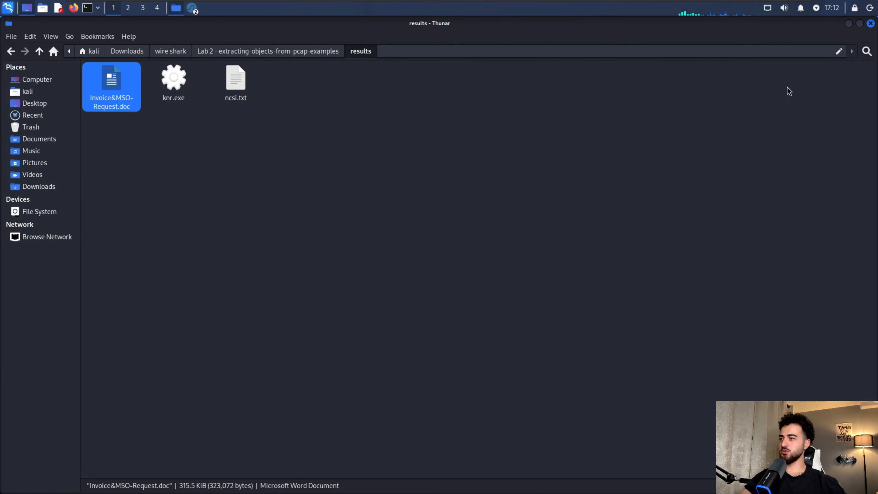
# Step: Switch to Firefox, go to the VirusTotal home page and submit knr.exe from the results folder for analysis
pyautogui.click(176, 91)
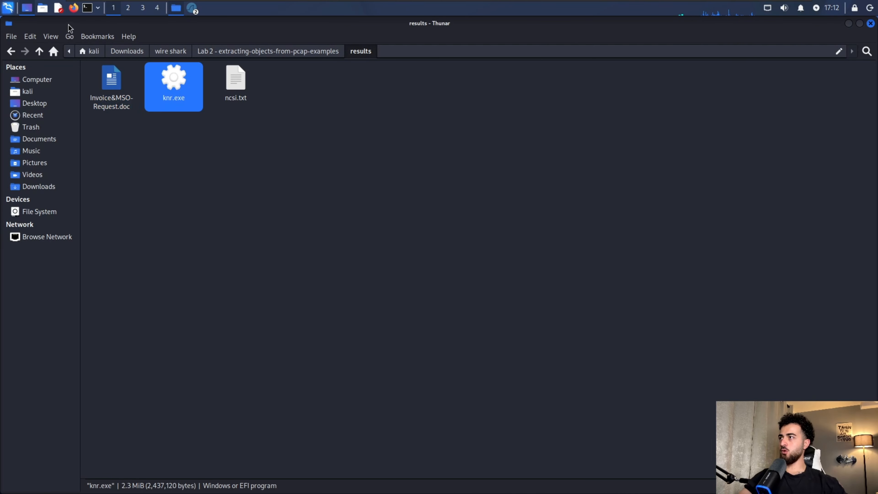
pyautogui.click(73, 8)
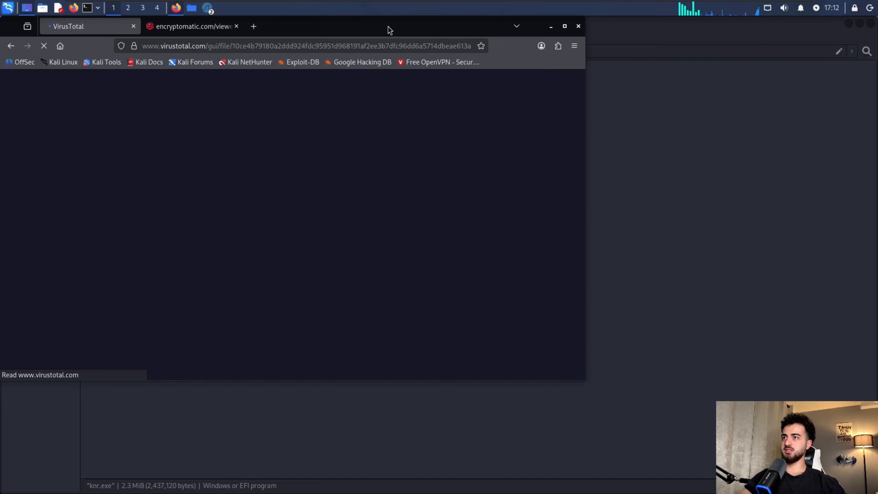
pyautogui.moveTo(388, 27); pyautogui.dragTo(646, 65)
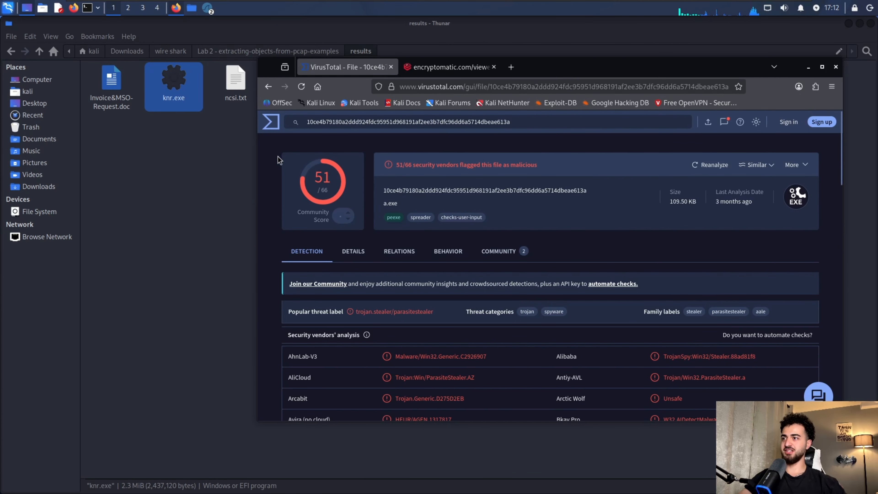
pyautogui.click(273, 122)
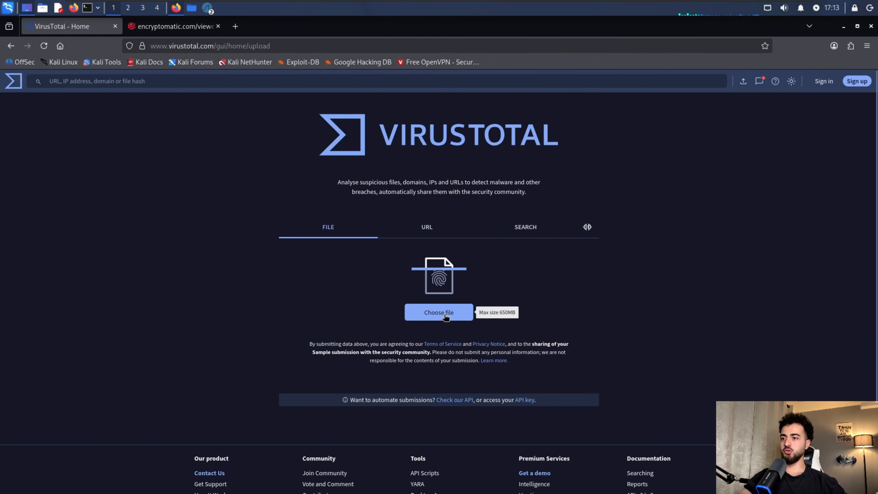
pyautogui.click(440, 312)
pyautogui.click(346, 114)
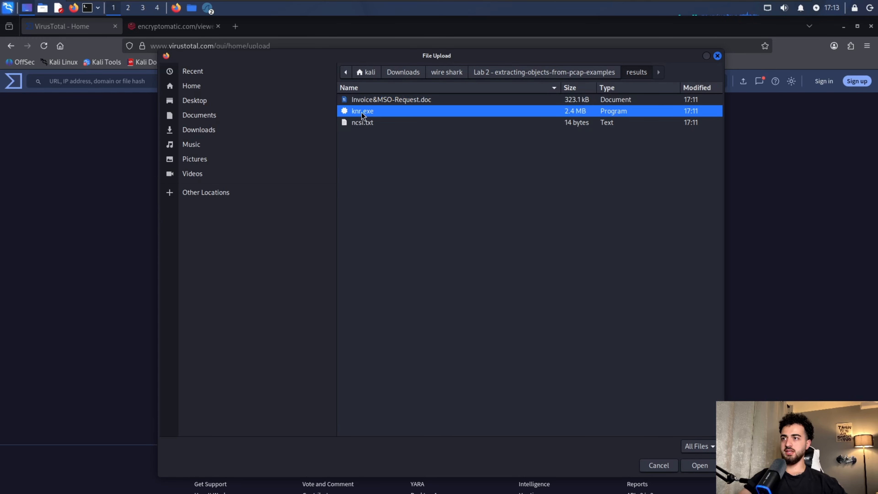
pyautogui.click(700, 465)
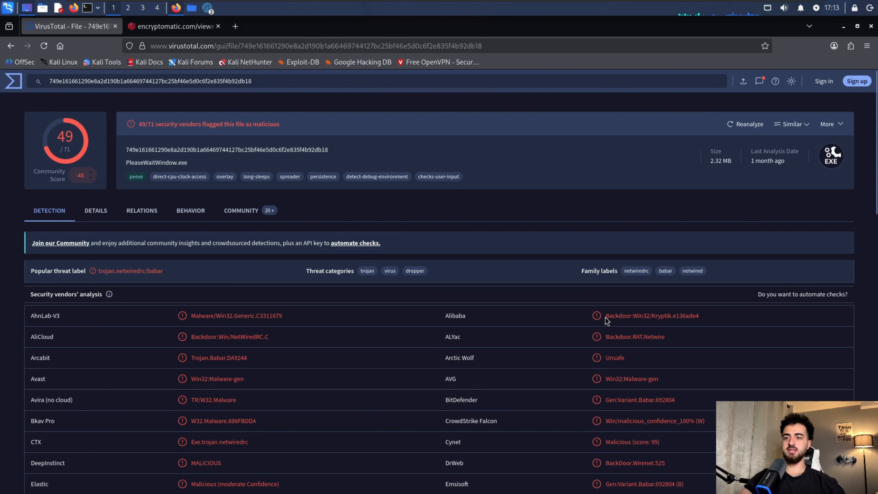
# Step: Examine the security vendors' detections for knr.exe, including the ALYac and Alibaba entries
pyautogui.moveTo(606, 318); pyautogui.dragTo(606, 337)
pyautogui.click(672, 341)
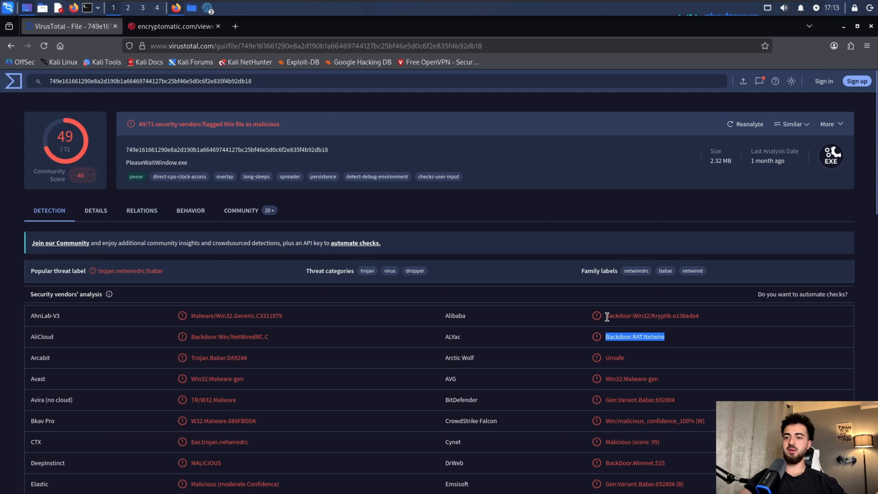
pyautogui.moveTo(607, 317); pyautogui.dragTo(702, 318)
pyautogui.scroll(-5, 699, 323)
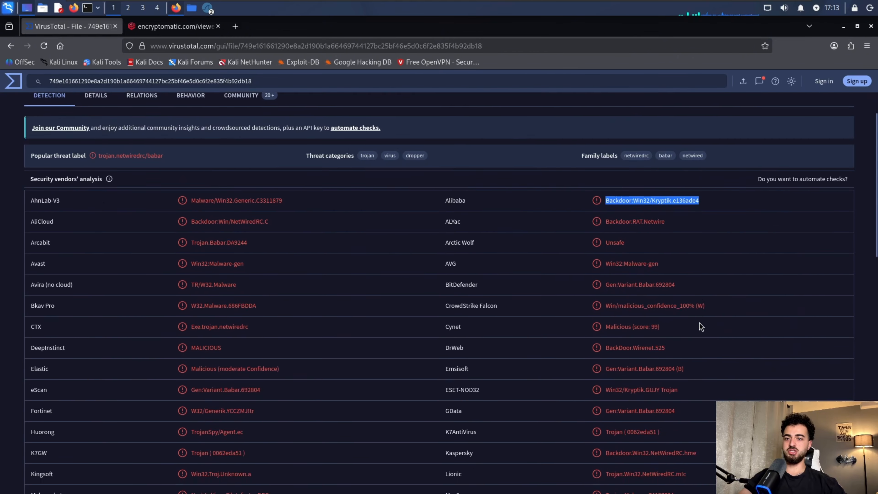
pyautogui.scroll(5, 700, 323)
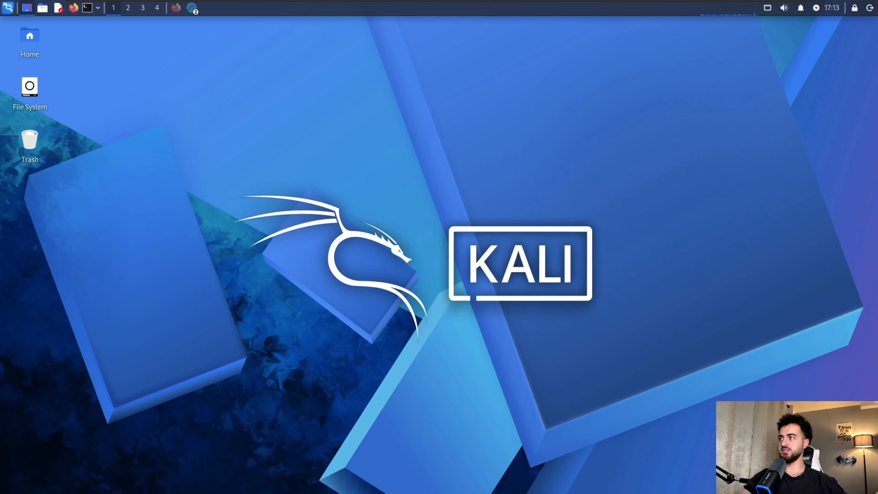
# Step: Browse to the wire shark folder in Downloads and open phishing.pcap in Wireshark
pyautogui.doubleClick(34, 52)
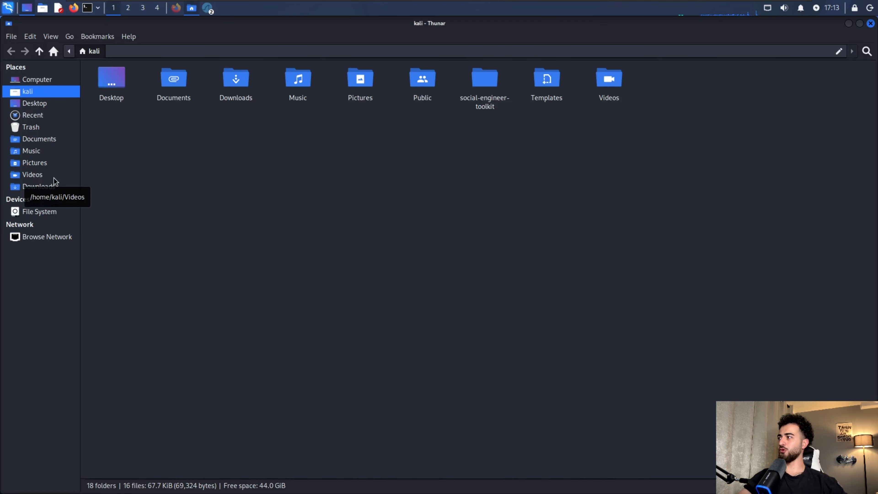
pyautogui.click(52, 189)
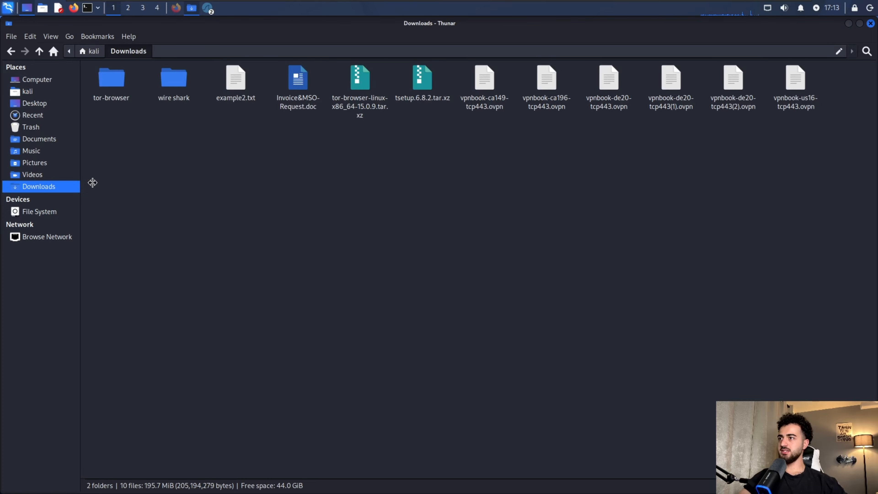
pyautogui.doubleClick(173, 81)
pyautogui.doubleClick(173, 85)
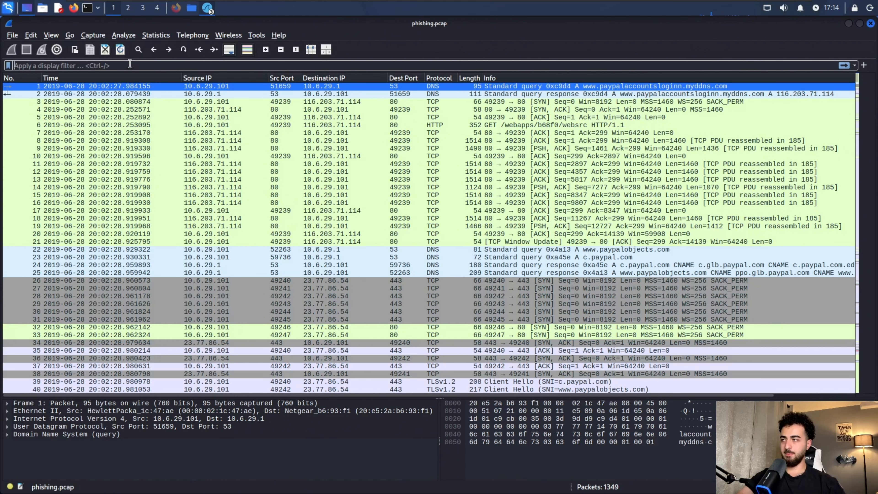
# Step: Apply the display filter http.request and sort the packets by time with the newest first
pyautogui.write('h')
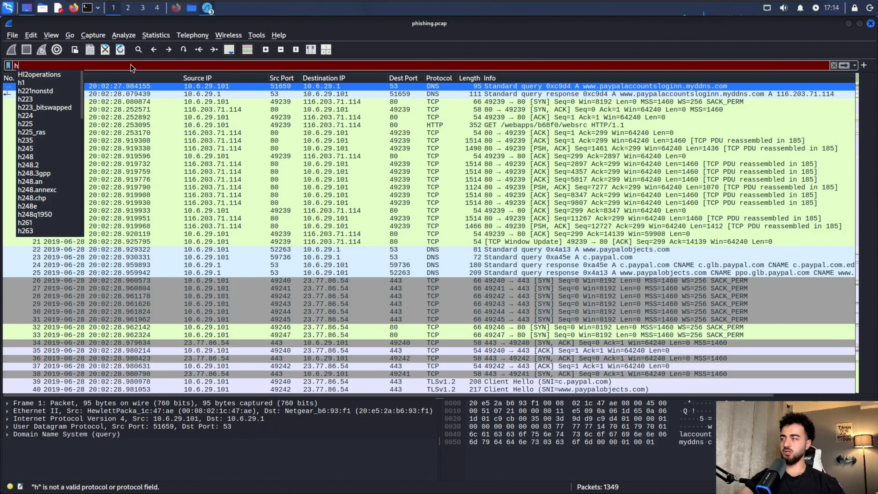
pyautogui.write('ttp.request')
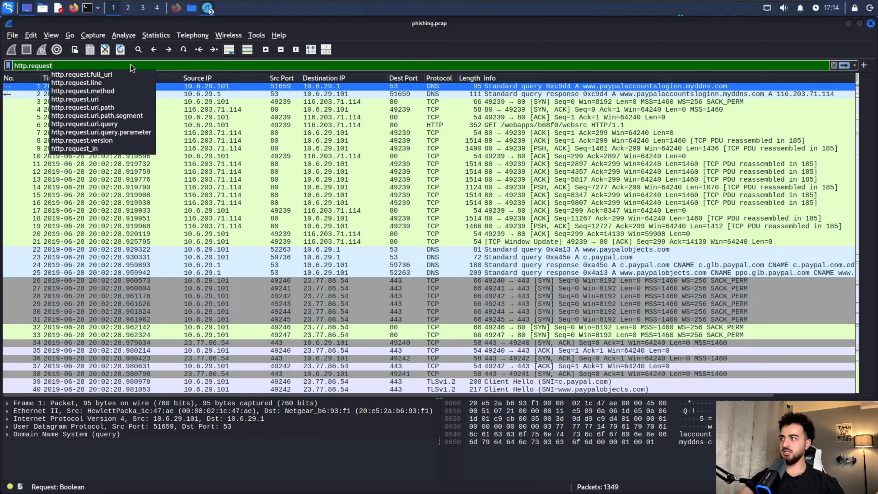
pyautogui.press('Return')
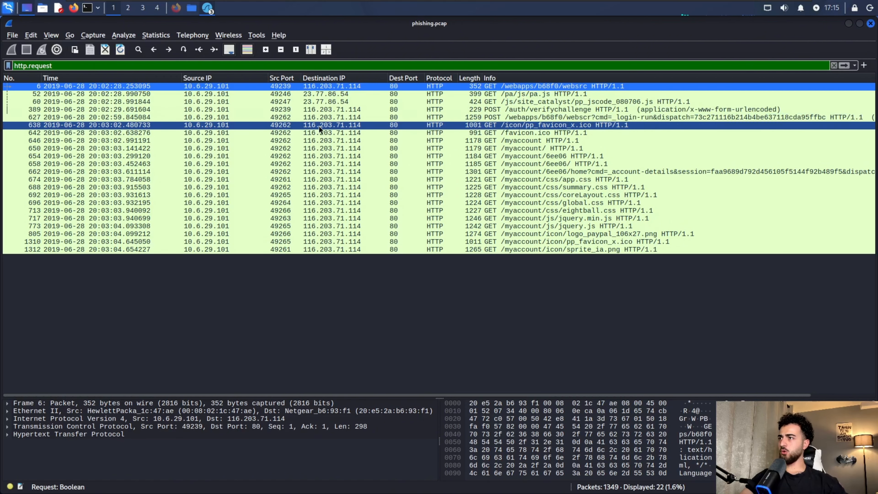
pyautogui.click(72, 78)
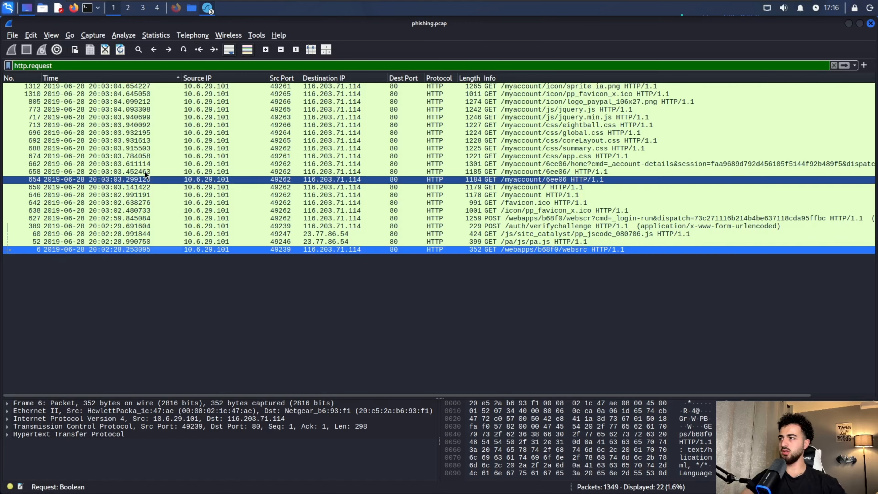
pyautogui.click(120, 87)
# Step: Follow the TCP stream of the POST /auth/verifychallenge request
pyautogui.click(463, 247)
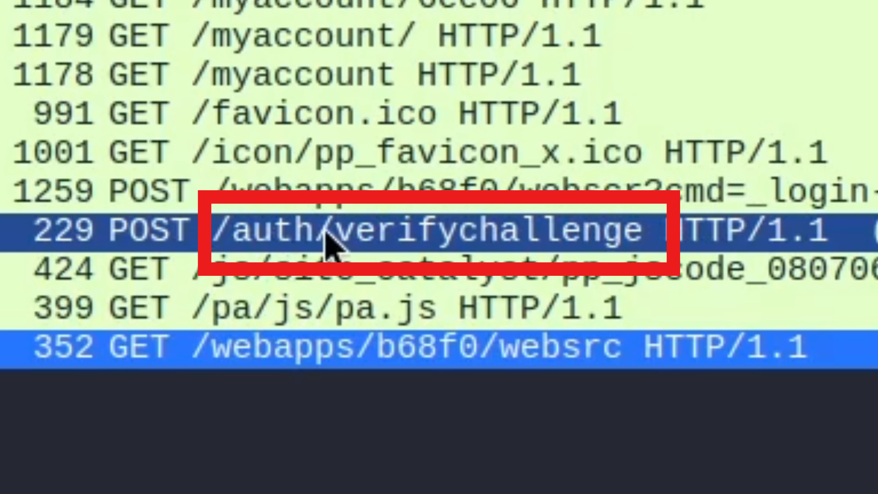
pyautogui.rightClick(553, 236)
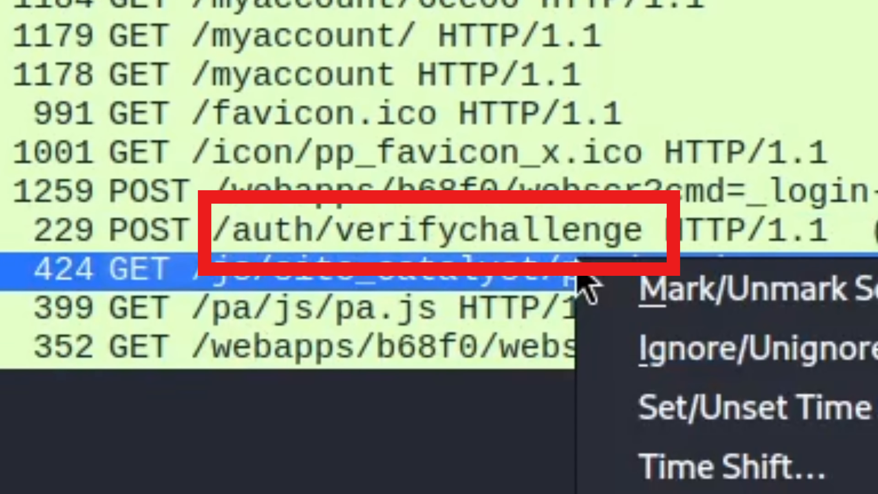
pyautogui.moveTo(571, 366)
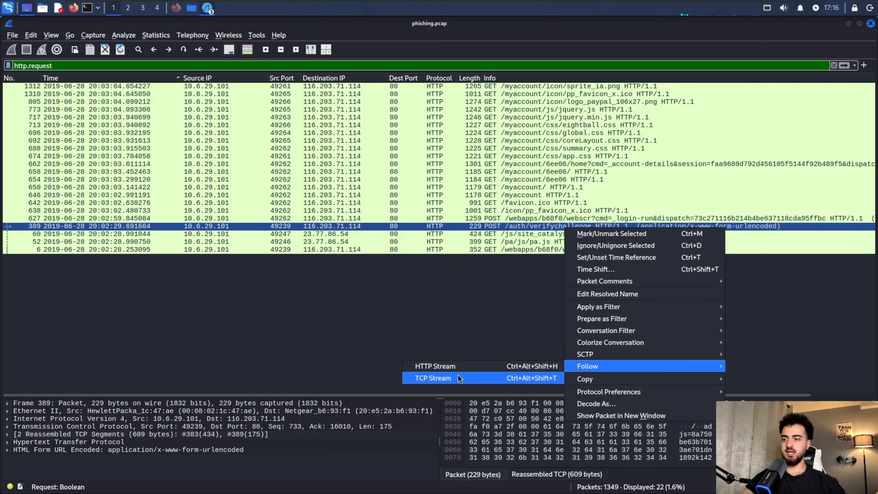
pyautogui.click(539, 378)
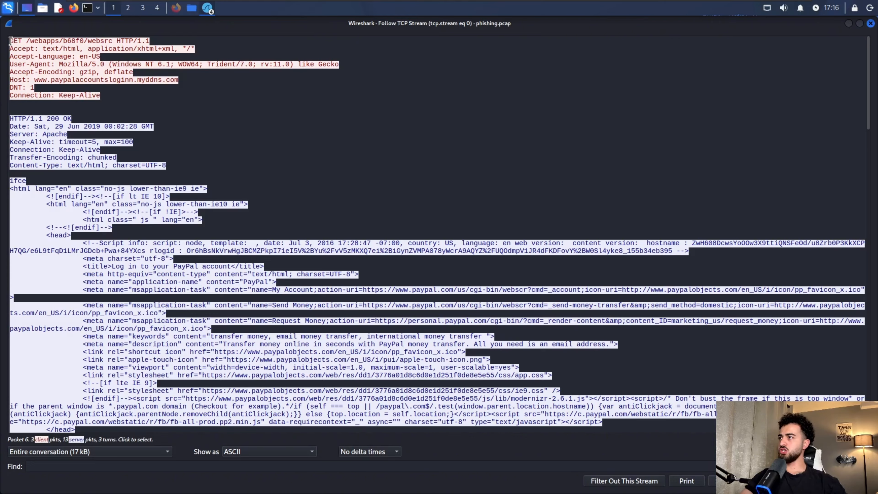
# Step: Examine the GET /webapps/b68f0/websrc request and the server's HTML response through to the end of the stream
pyautogui.moveTo(10, 41); pyautogui.dragTo(152, 41)
pyautogui.moveTo(10, 119); pyautogui.dragTo(76, 429)
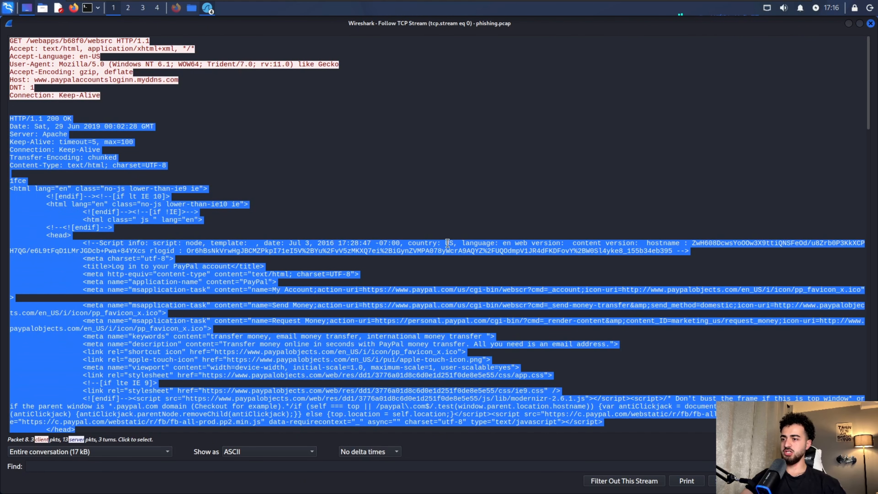
pyautogui.scroll(-8, 333, 177)
pyautogui.scroll(-15, 333, 177)
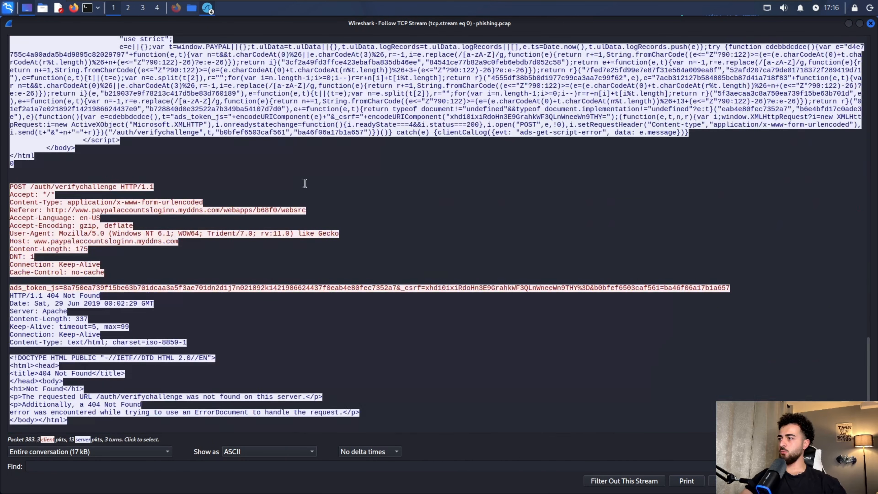
# Step: Examine the headers of the POST /auth/verifychallenge request in the stream
pyautogui.moveTo(10, 187); pyautogui.dragTo(149, 187)
pyautogui.click(151, 187)
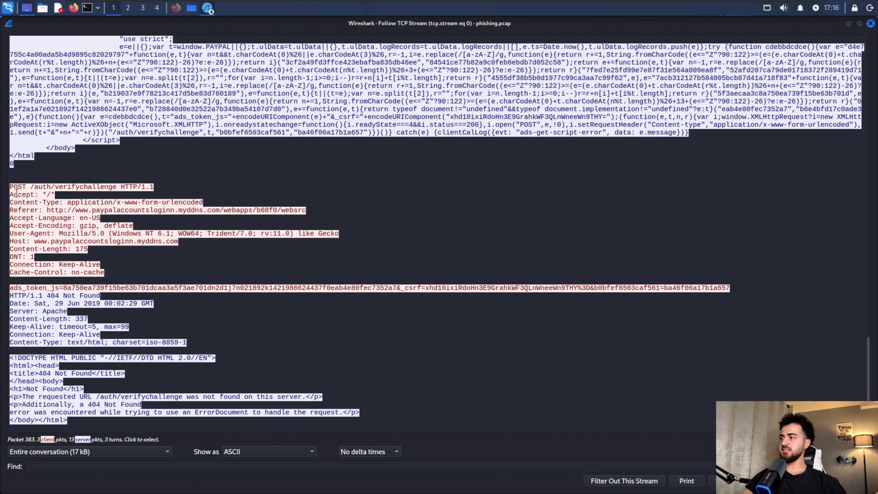
pyautogui.moveTo(104, 249); pyautogui.dragTo(11, 186)
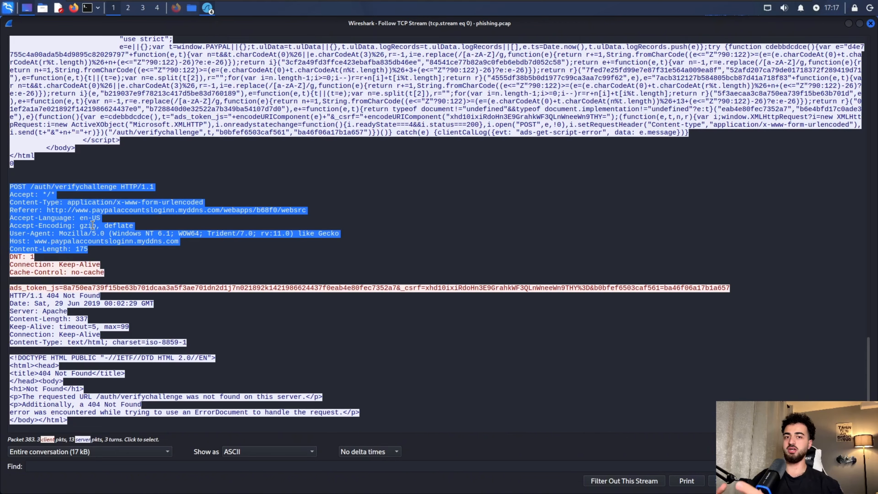
pyautogui.click(140, 222)
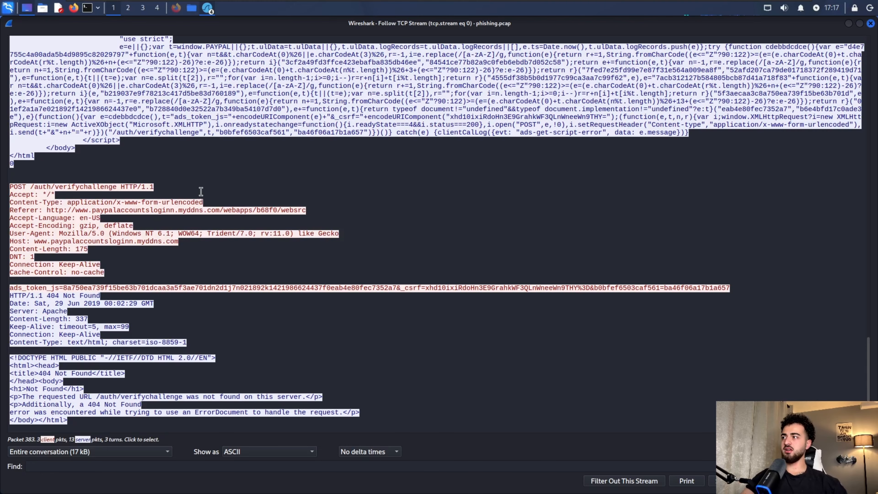
pyautogui.scroll(3, 237, 184)
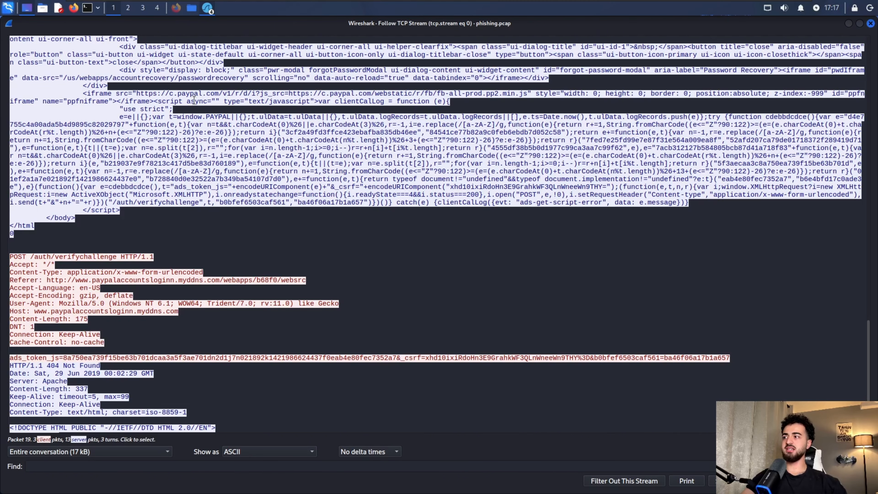
pyautogui.moveTo(13, 256); pyautogui.dragTo(120, 353)
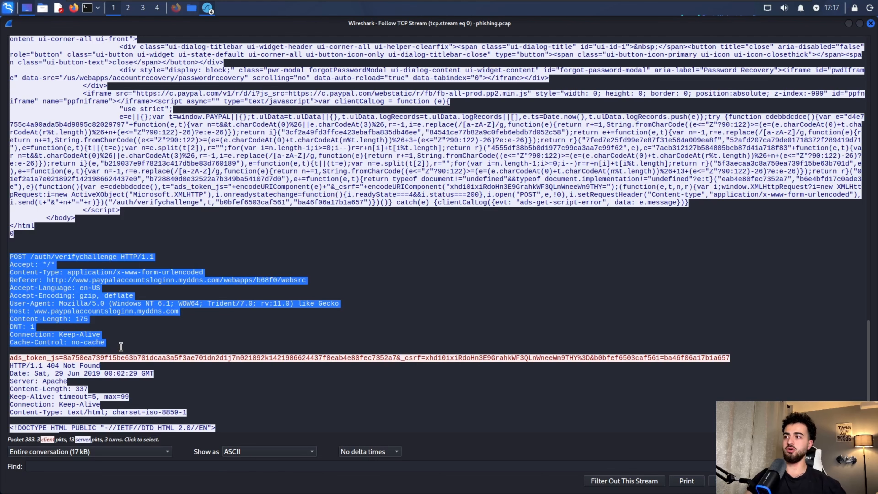
pyautogui.click(121, 347)
pyautogui.moveTo(10, 256); pyautogui.dragTo(103, 346)
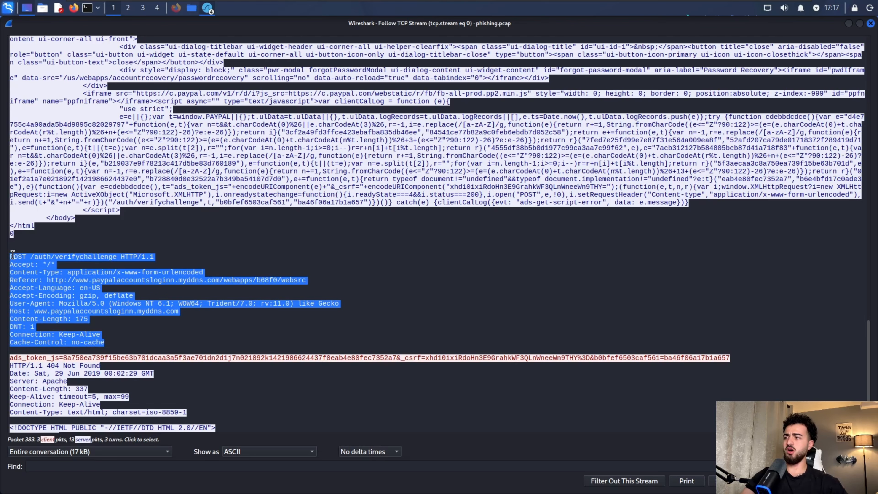
pyautogui.click(12, 256)
pyautogui.moveTo(13, 256); pyautogui.dragTo(104, 344)
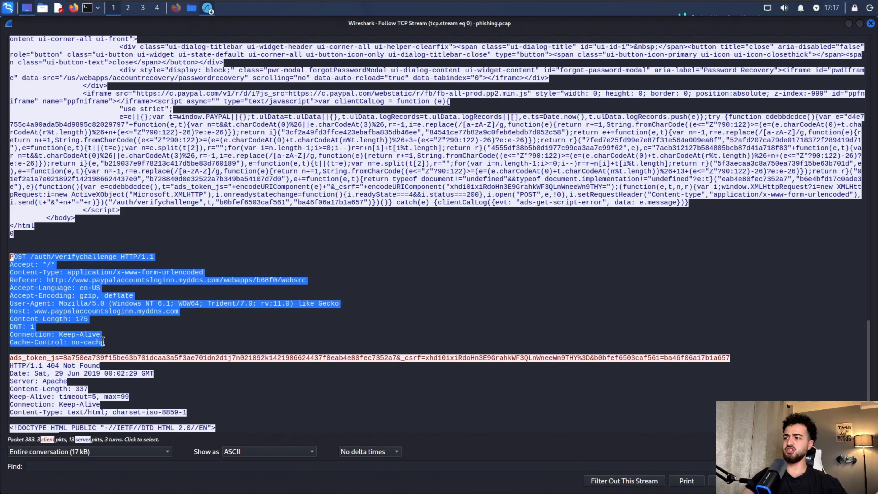
pyautogui.click(124, 336)
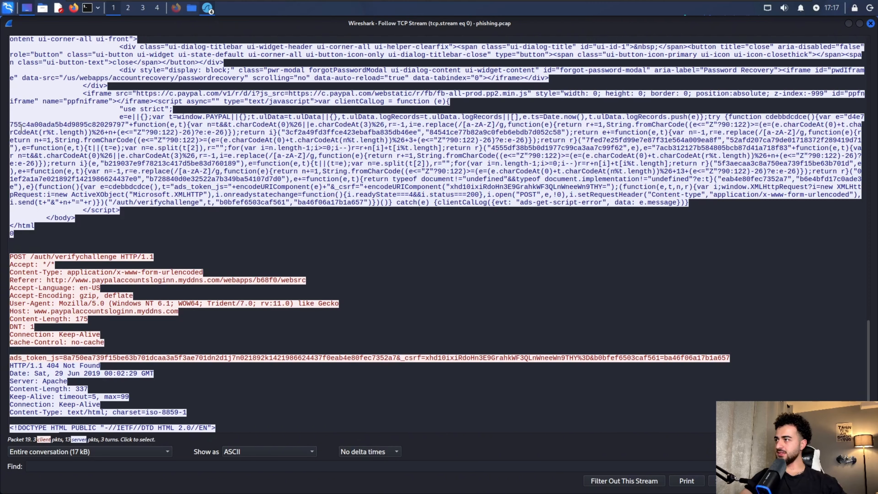
# Step: Inspect the script preceding the POST request and the server's response status to that request, and close the stream window
pyautogui.moveTo(12, 125); pyautogui.dragTo(130, 208)
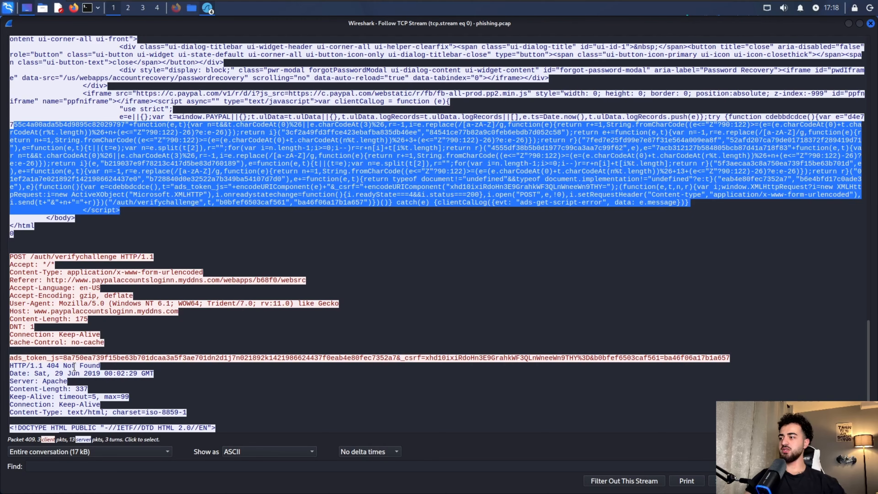
pyautogui.doubleClick(52, 365)
pyautogui.moveTo(62, 363); pyautogui.dragTo(99, 364)
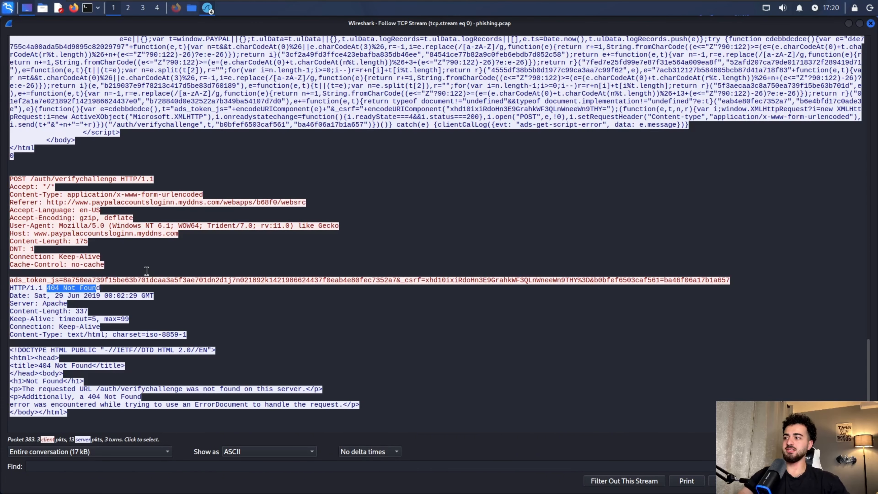
pyautogui.moveTo(121, 133); pyautogui.dragTo(34, 47)
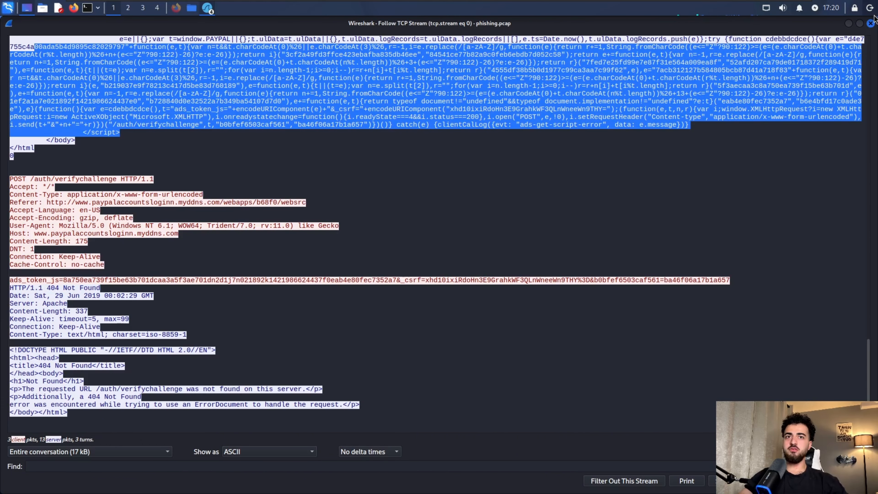
pyautogui.click(870, 24)
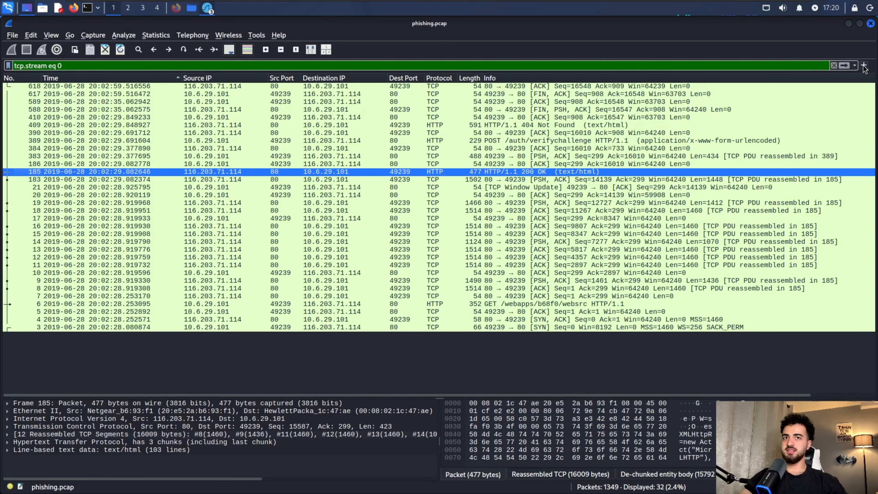
# Step: Restore the http.request filter and follow the TCP stream of the POST /webapps/b68f0/webscr login request
pyautogui.click(855, 66)
pyautogui.click(67, 84)
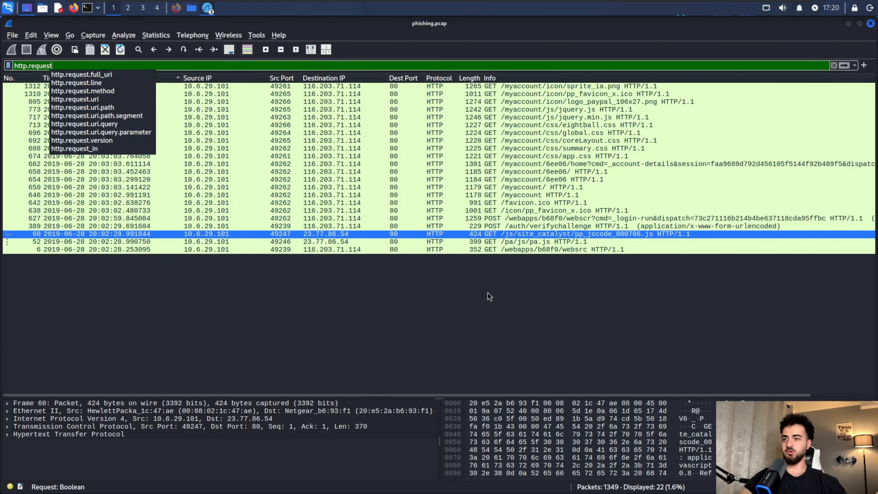
pyautogui.rightClick(510, 219)
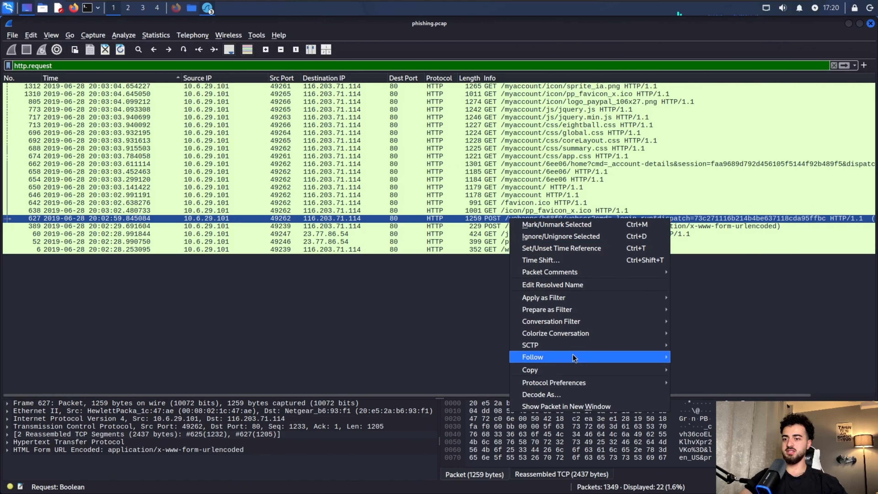
pyautogui.moveTo(570, 356)
pyautogui.click(699, 368)
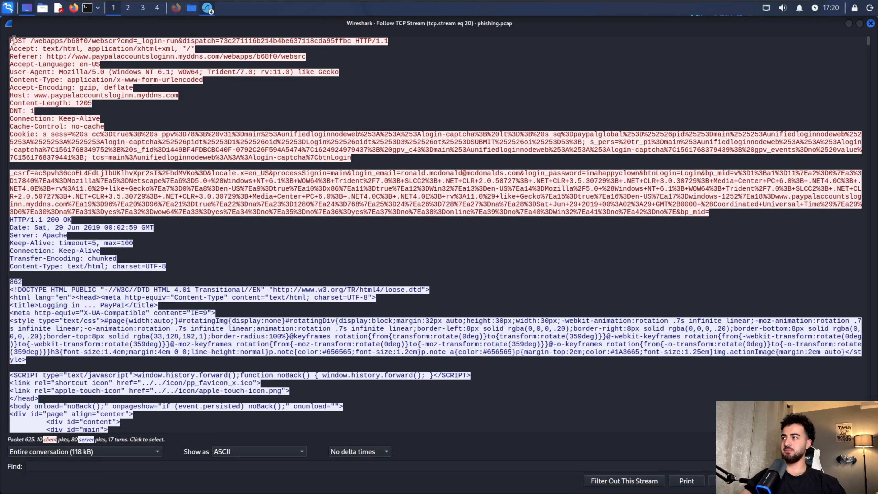
# Step: Examine the login request's command, submitted login e-mail, password and CSRF fields, and the server's response status, and close the stream window
pyautogui.moveTo(14, 40); pyautogui.dragTo(170, 40)
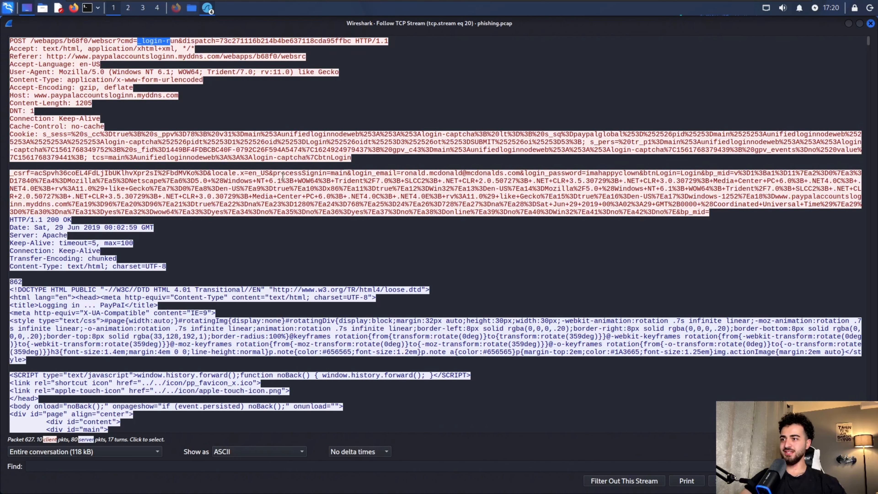
pyautogui.moveTo(351, 173); pyautogui.dragTo(396, 173)
pyautogui.moveTo(525, 173); pyautogui.dragTo(582, 172)
pyautogui.moveTo(401, 172); pyautogui.dragTo(503, 173)
pyautogui.moveTo(586, 172); pyautogui.dragTo(639, 173)
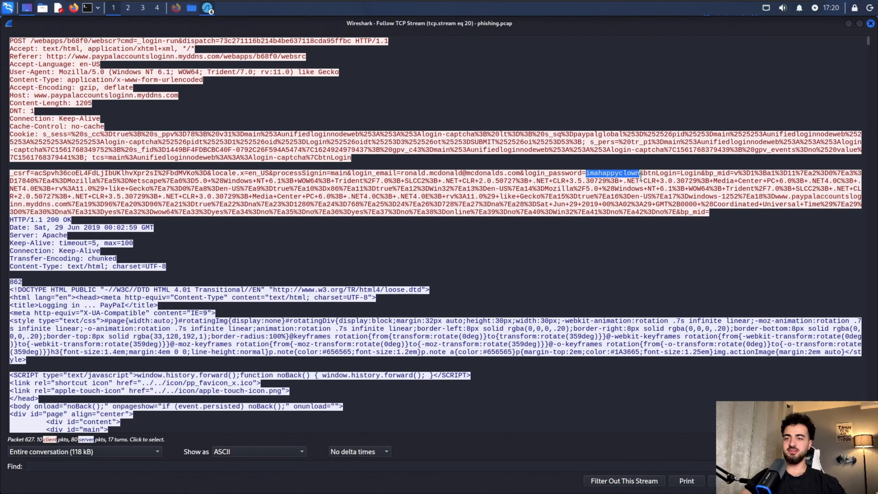
pyautogui.moveTo(30, 173); pyautogui.dragTo(80, 181)
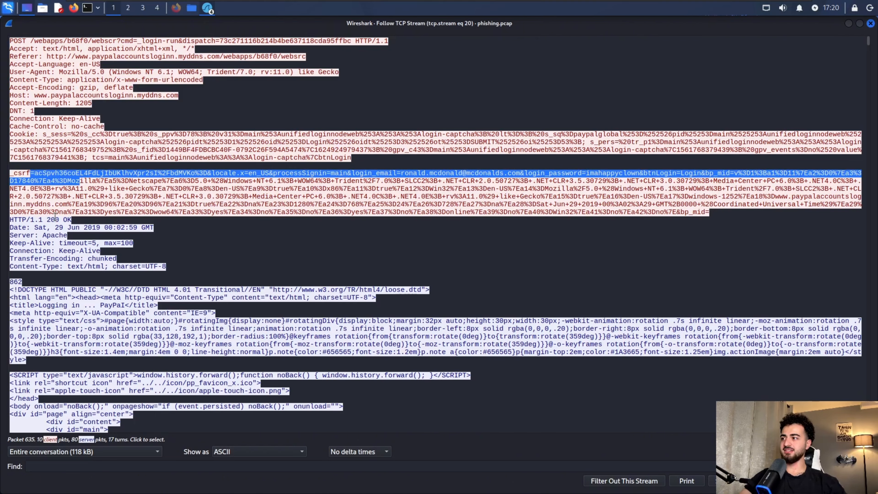
pyautogui.moveTo(47, 220); pyautogui.dragTo(71, 220)
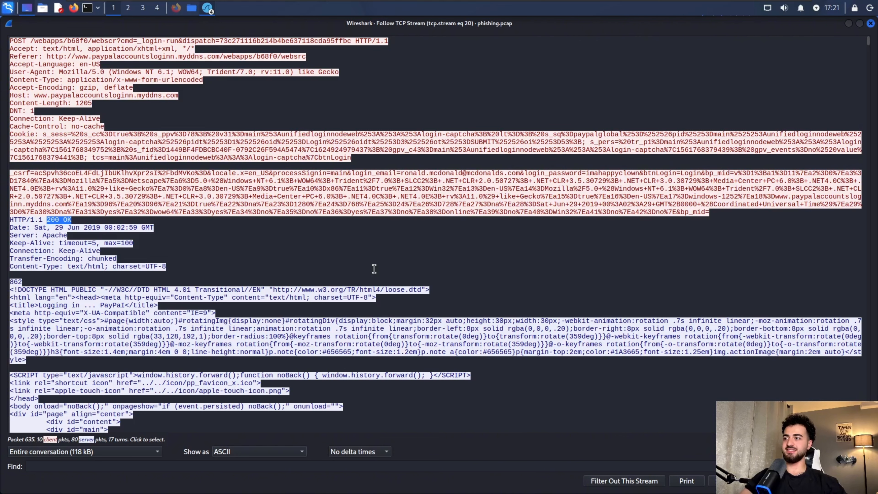
pyautogui.moveTo(322, 173); pyautogui.dragTo(671, 173)
pyautogui.click(671, 173)
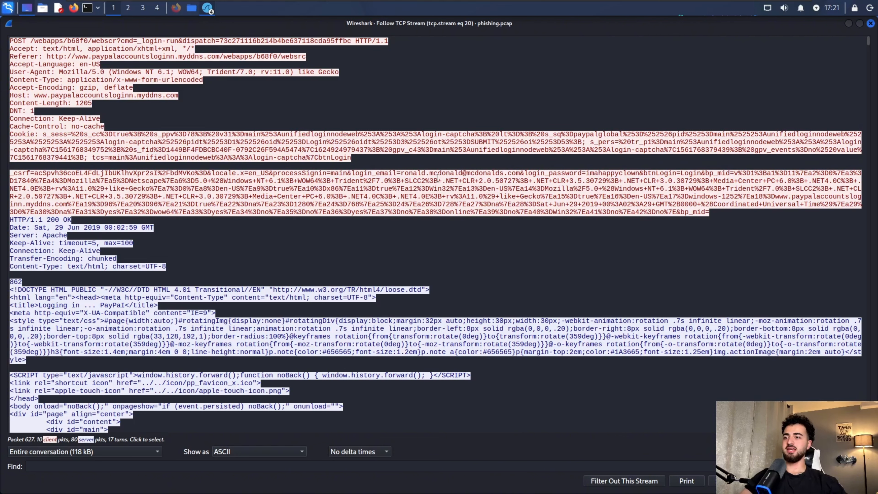
pyautogui.moveTo(404, 174); pyautogui.dragTo(483, 175)
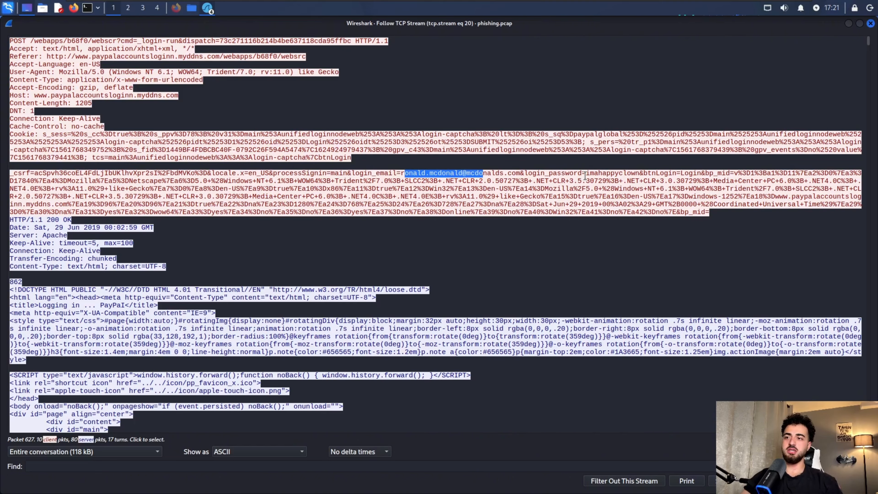
pyautogui.click(871, 23)
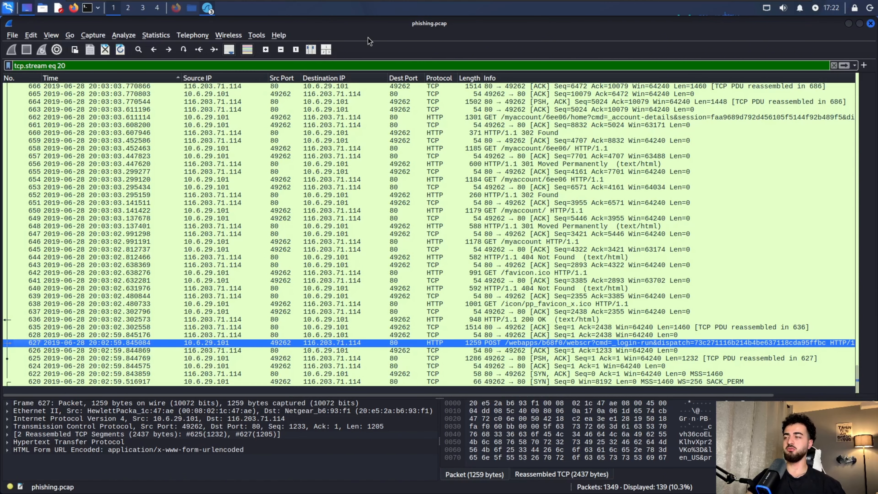
# Step: Open the list of exportable HTTP objects for the phishing capture
pyautogui.click(12, 36)
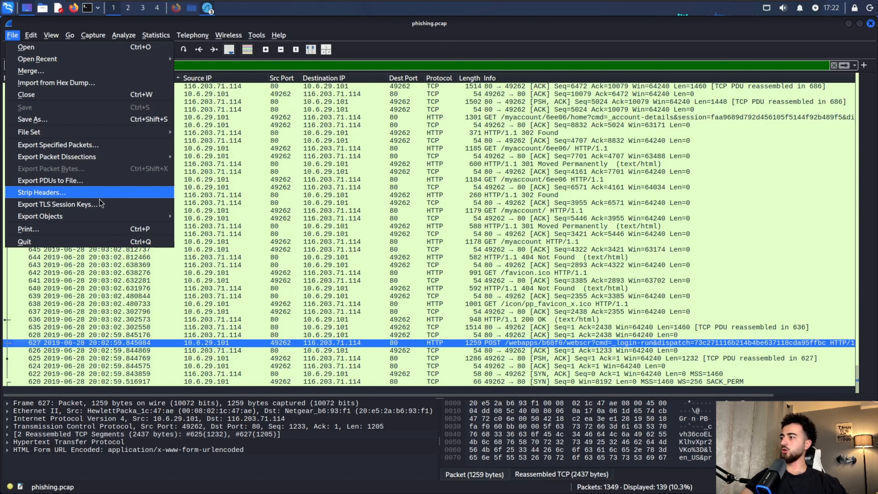
pyautogui.moveTo(92, 218)
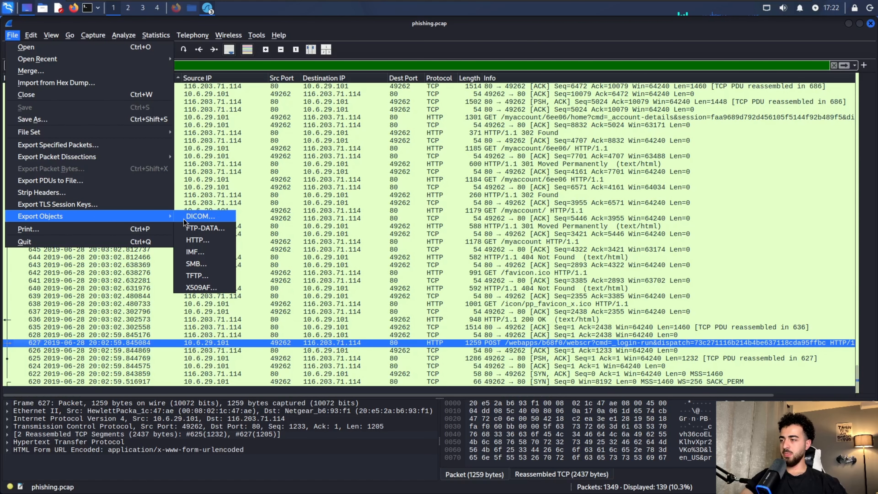
pyautogui.click(209, 240)
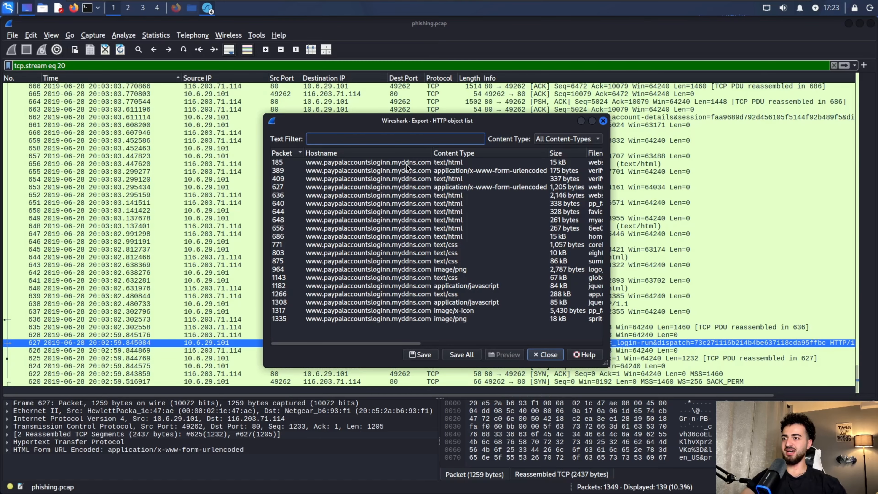
# Step: Save all HTTP objects of the phishing capture to the results folder and open that folder in the file manager
pyautogui.click(452, 357)
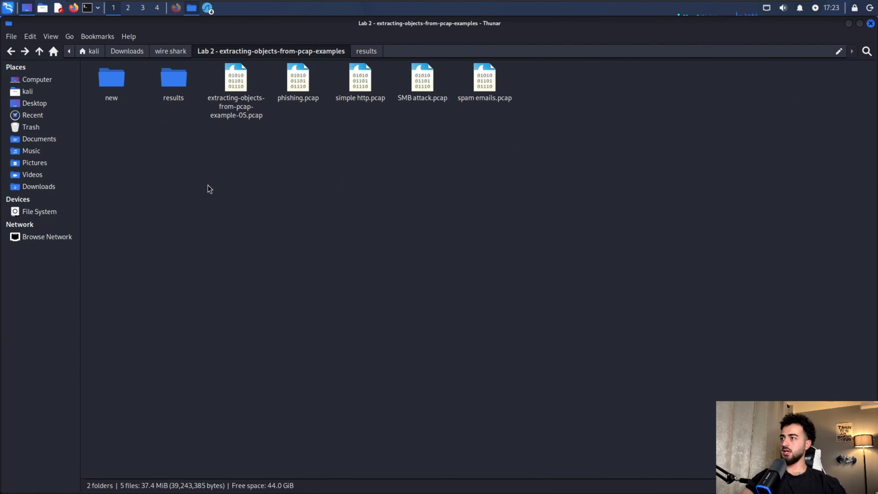
pyautogui.doubleClick(170, 92)
# Step: View the extracted logo_paypal_106x27.png and pp_favicon_x(1).ico images, and close the image viewer
pyautogui.doubleClick(671, 80)
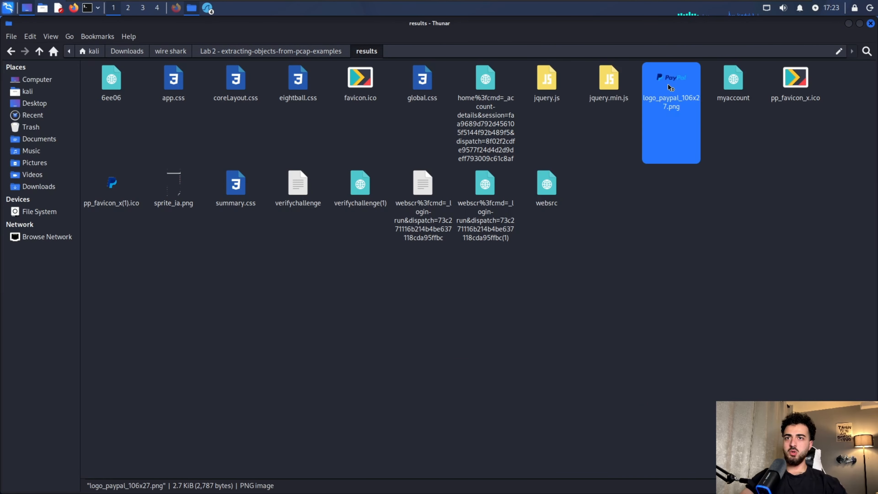
pyautogui.scroll(-2, 468, 271)
pyautogui.scroll(1, 469, 271)
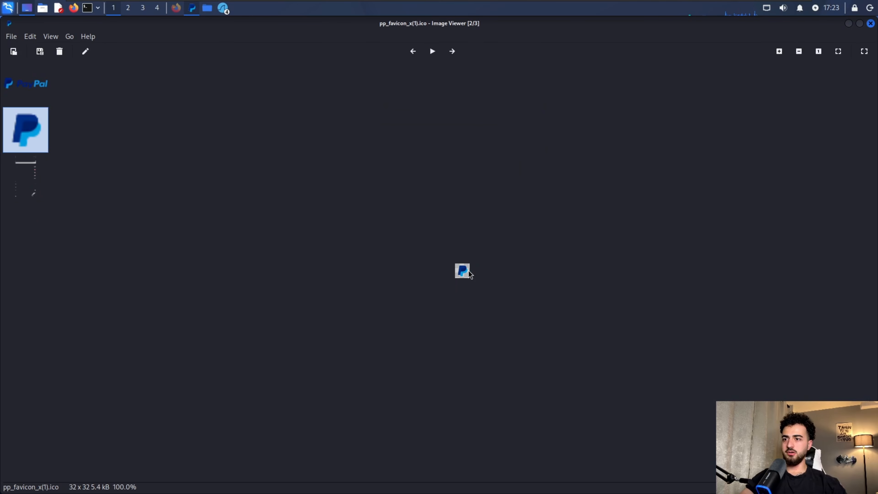
pyautogui.click(871, 23)
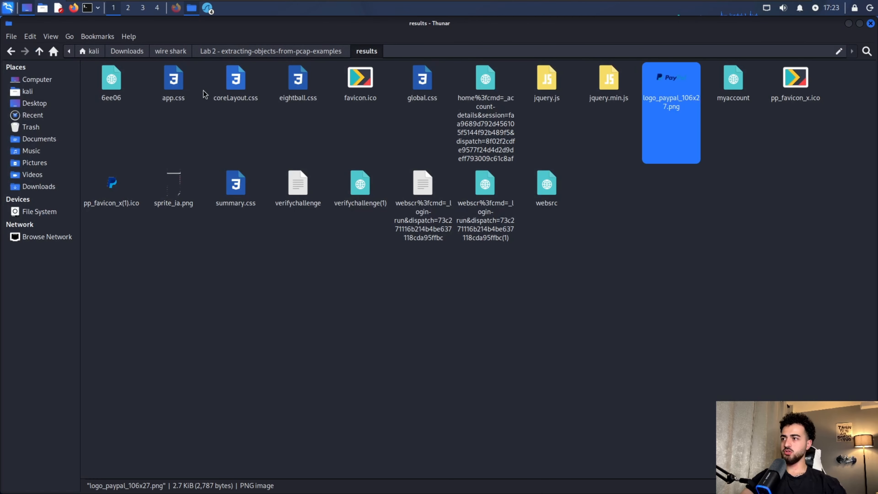
# Step: Open the extracted websrc file in the browser and inspect the email field of its login form
pyautogui.click(547, 196)
pyautogui.doubleClick(547, 196)
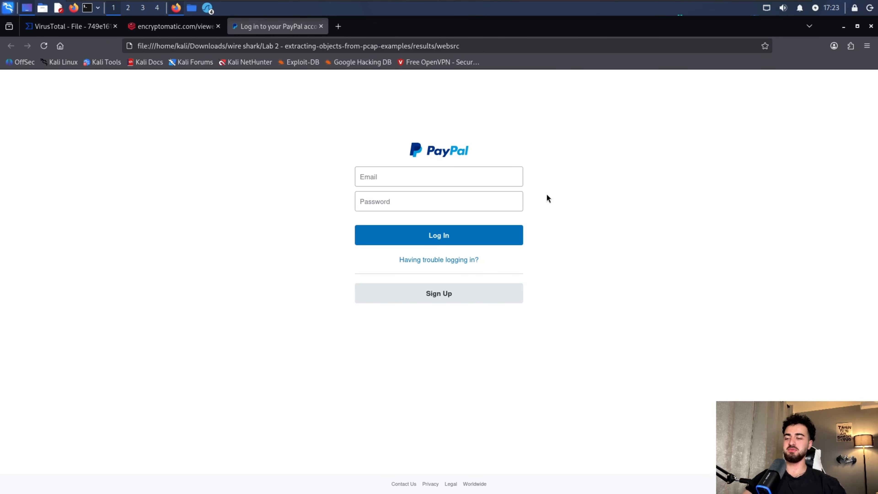
pyautogui.click(470, 178)
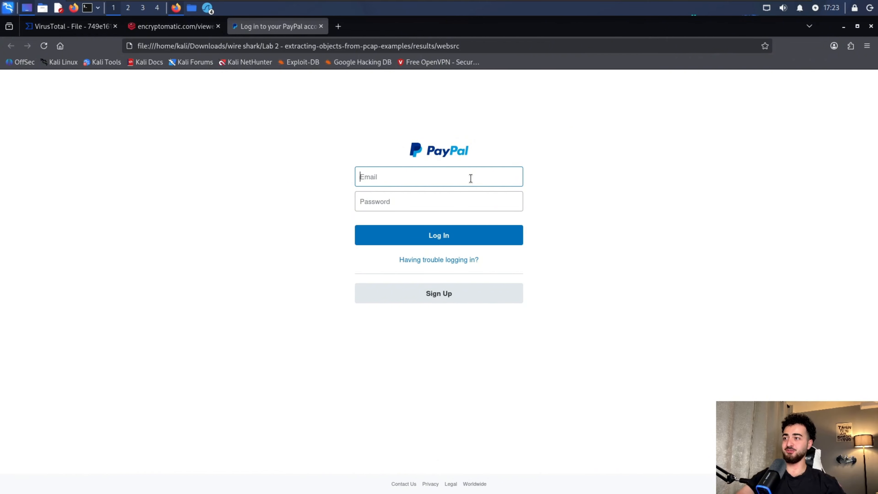
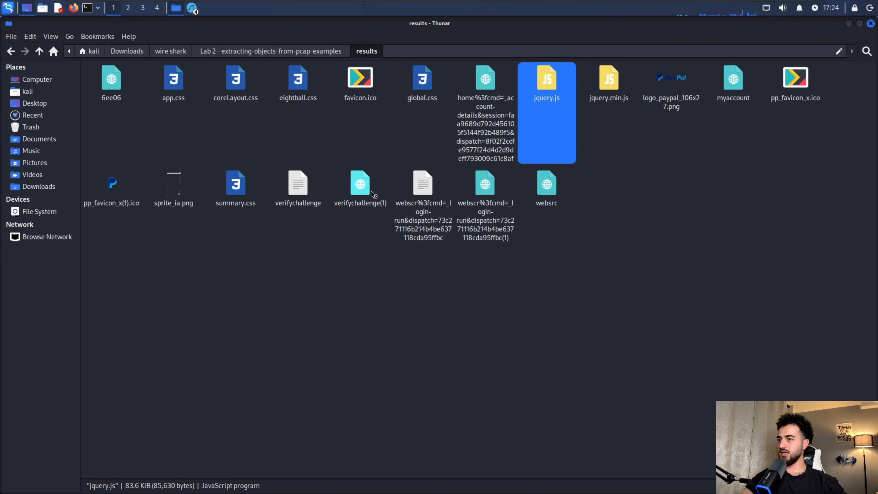
# Step: Open the extracted verifychallenge(1) page, read its heading and message, and close the browser and the results folder window
pyautogui.doubleClick(363, 183)
pyautogui.moveTo(5, 91)
pyautogui.mouseDown()
pyautogui.moveTo(90, 89)
pyautogui.moveTo(4, 86)
pyautogui.mouseUp()
pyautogui.click(93, 88)
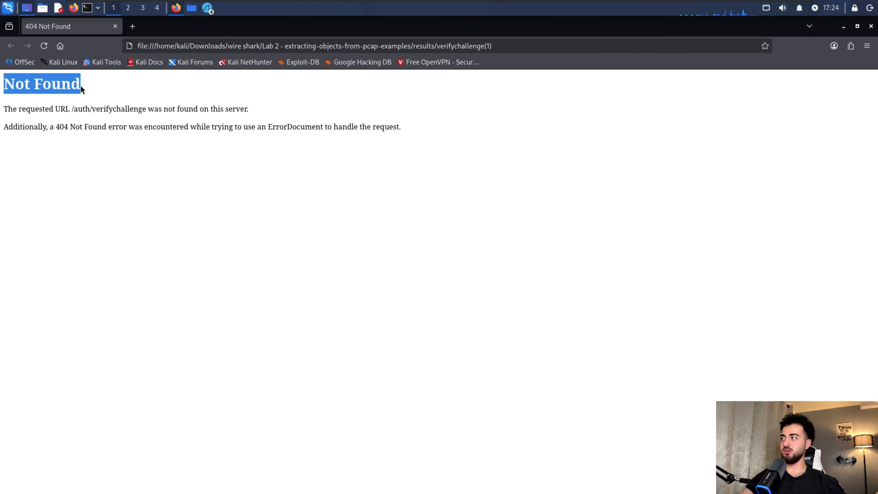
pyautogui.click(10, 85)
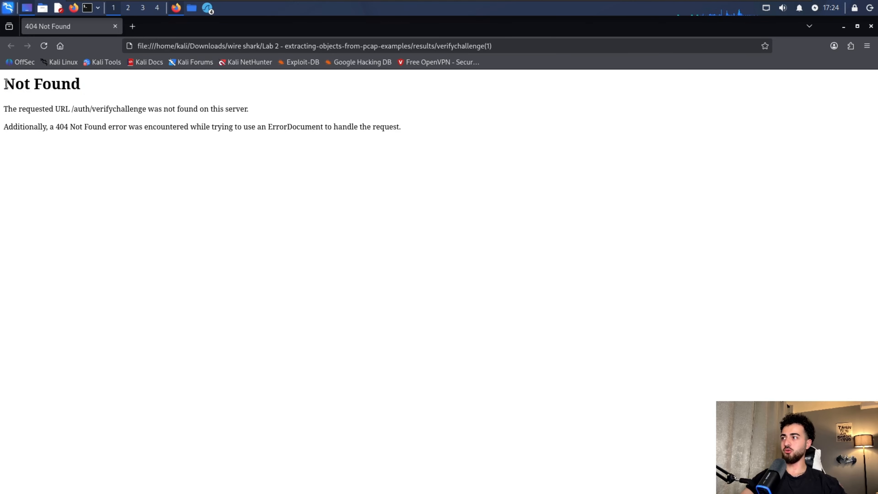
pyautogui.moveTo(6, 84); pyautogui.dragTo(87, 87)
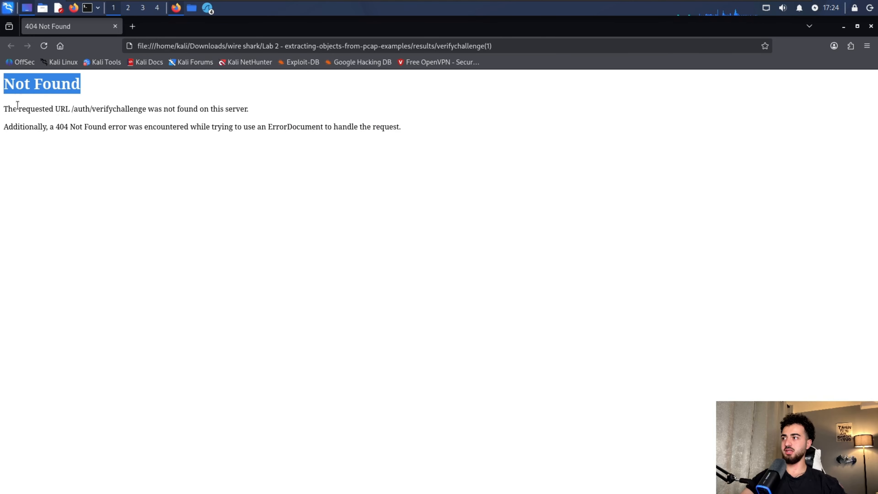
pyautogui.moveTo(13, 109); pyautogui.dragTo(4, 109)
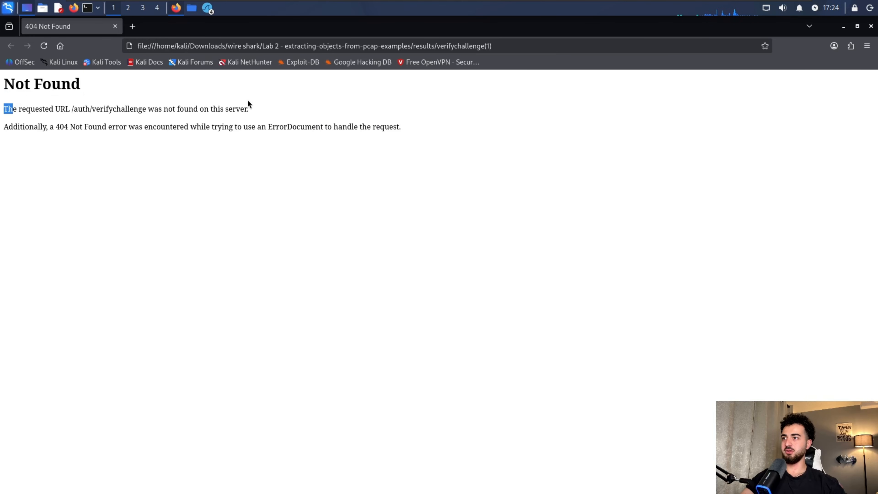
pyautogui.click(871, 26)
pyautogui.click(872, 24)
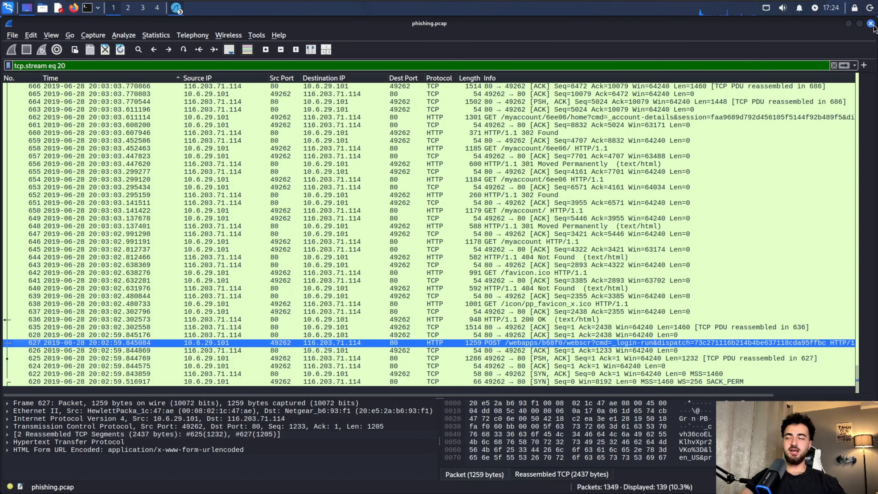
# Step: Close the phishing capture and open SMB attack.pcap from the Lab 2 folder
pyautogui.click(871, 24)
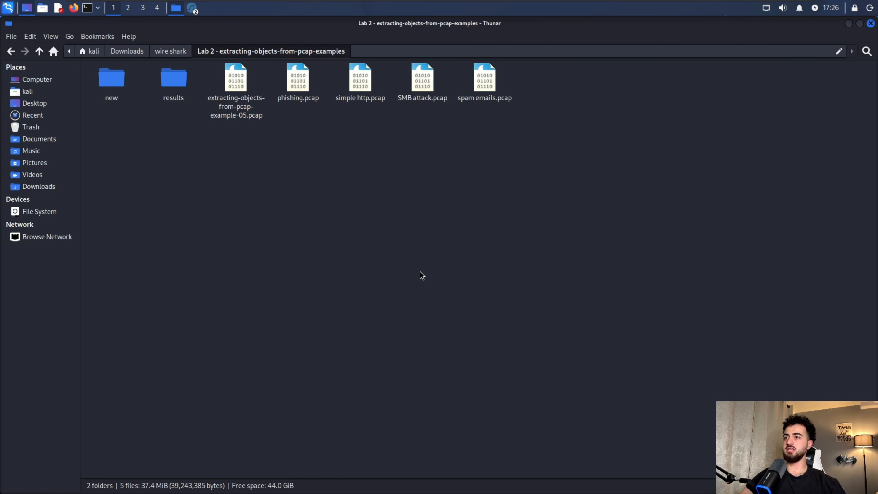
pyautogui.doubleClick(422, 80)
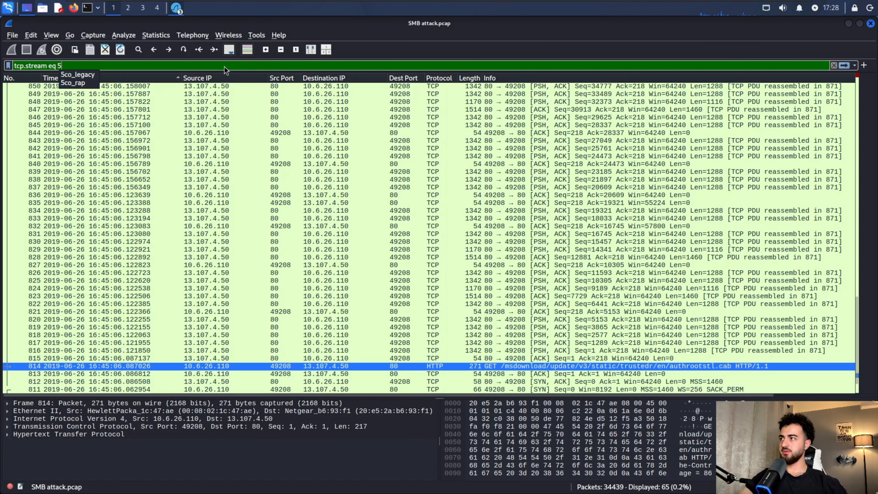
# Step: Replace the tcp.stream display filter with http.request and apply it to the SMB attack capture
pyautogui.press('BackSpace')
pyautogui.press('BackSpace')
pyautogui.press('BackSpace')
pyautogui.press('BackSpace')
pyautogui.press('BackSpace')
pyautogui.press('BackSpace')
pyautogui.press('BackSpace')
pyautogui.press('BackSpace')
pyautogui.press('BackSpace')
pyautogui.press('BackSpace')
pyautogui.press('BackSpace')
pyautogui.press('BackSpace')
pyautogui.press('BackSpace')
pyautogui.press('BackSpace')
pyautogui.press('BackSpace')
pyautogui.press('BackSpace')
pyautogui.write('h')
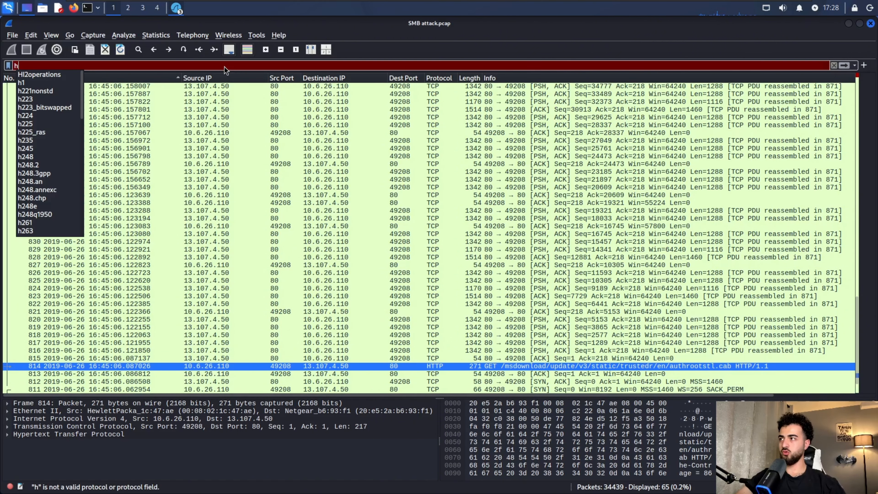
pyautogui.write('ttp.request')
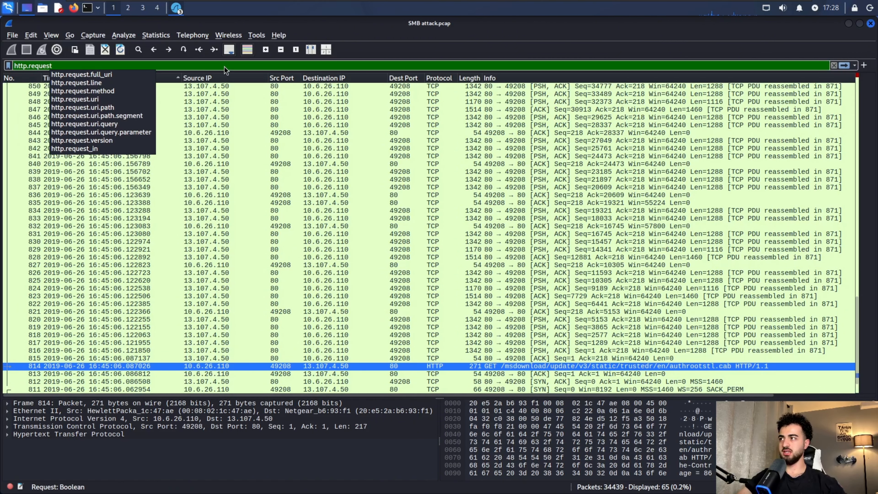
pyautogui.press('Return')
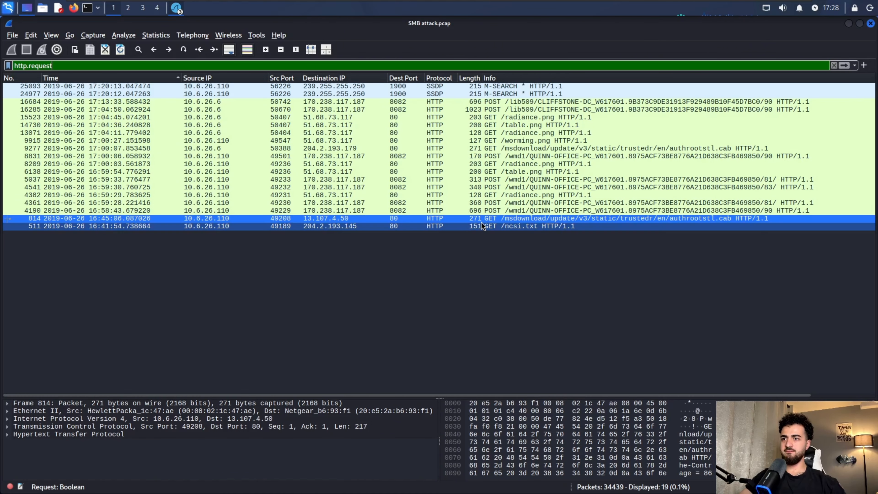
# Step: Follow the HTTP stream of packet 4382, the GET /radiance.png request to 51.68.73.117
pyautogui.click(509, 198)
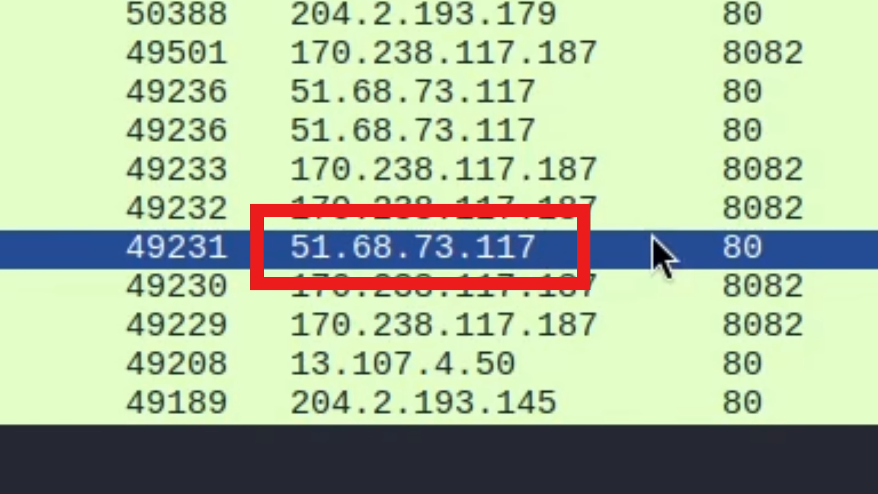
pyautogui.rightClick(545, 196)
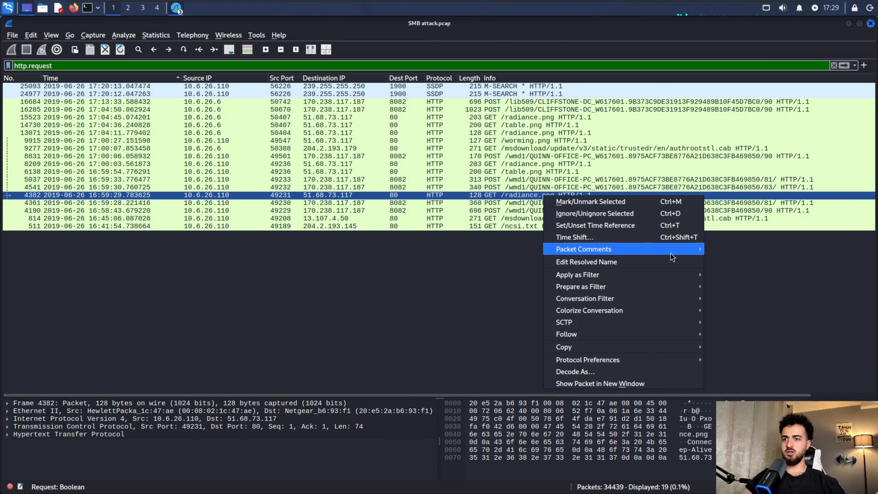
pyautogui.moveTo(610, 335)
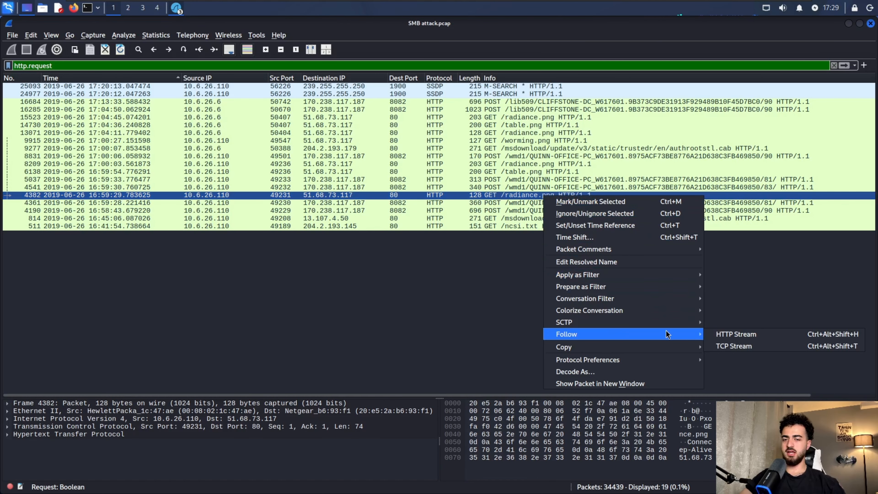
pyautogui.click(724, 335)
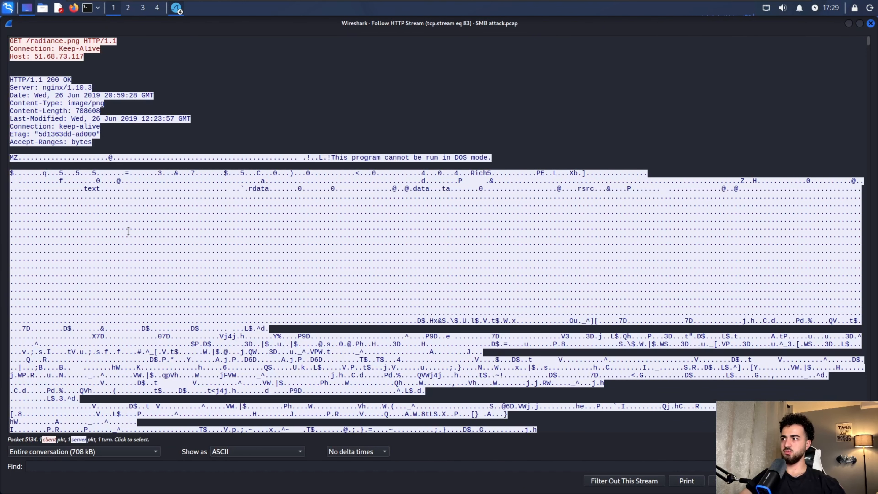
# Step: Examine the radiance.png request line and file extension, the server's response headers, and the signature bytes starting the file content
pyautogui.moveTo(11, 41); pyautogui.dragTo(117, 40)
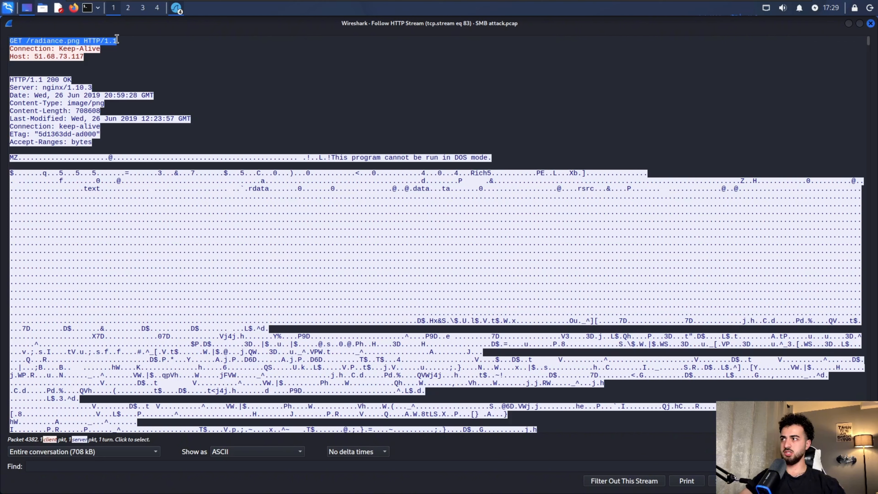
pyautogui.doubleClick(73, 41)
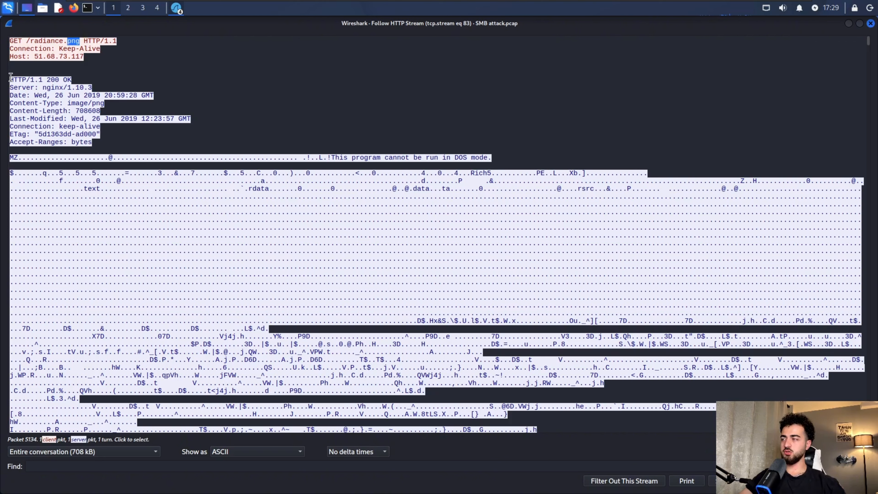
pyautogui.moveTo(10, 76); pyautogui.dragTo(85, 157)
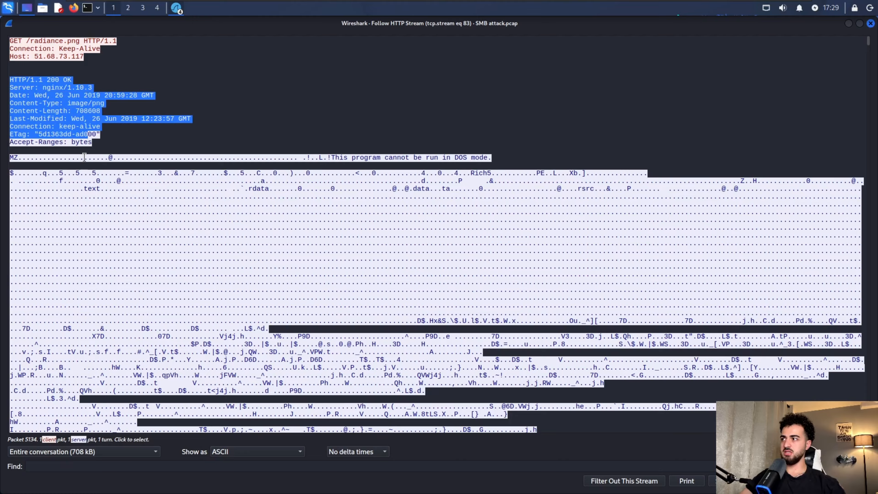
pyautogui.click(19, 158)
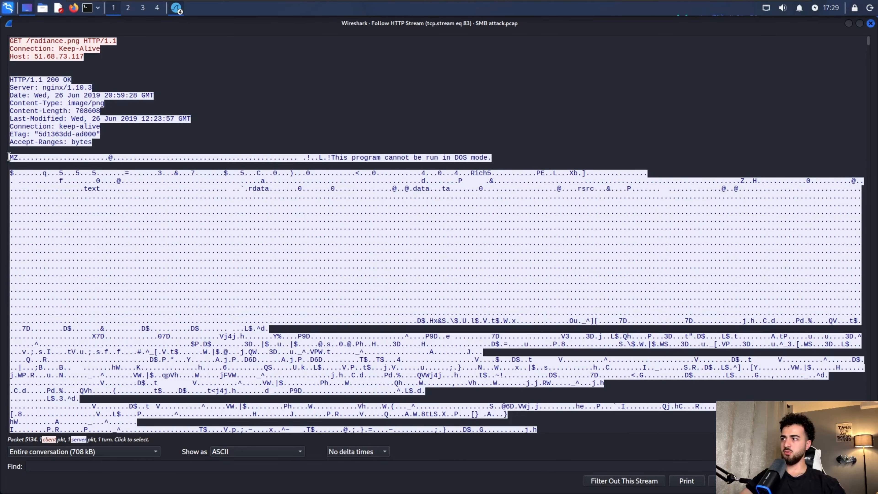
pyautogui.moveTo(9, 157); pyautogui.dragTo(18, 158)
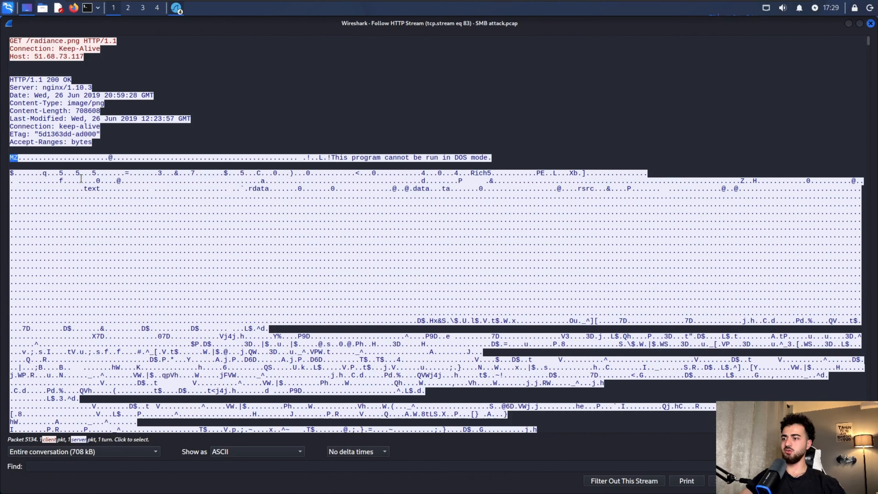
# Step: Look through the content of the downloaded radiance.png in the HTTP stream, and close the stream window
pyautogui.scroll(-6, 81, 179)
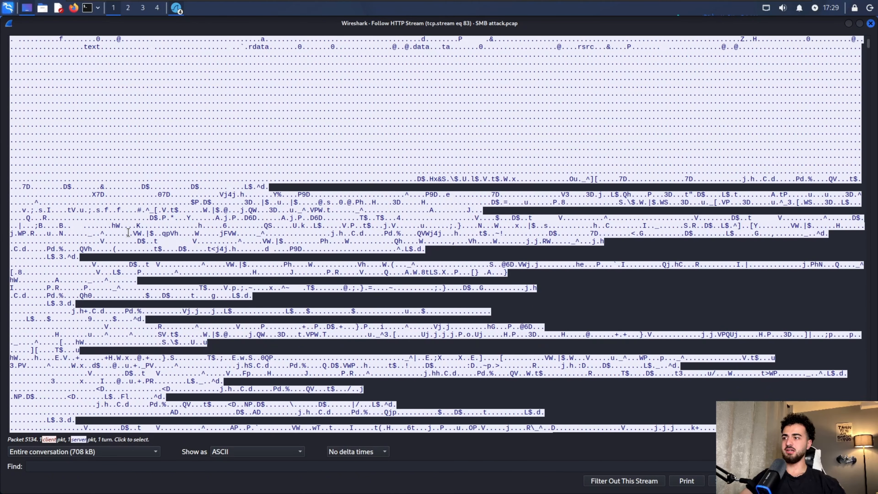
pyautogui.scroll(-11, 135, 242)
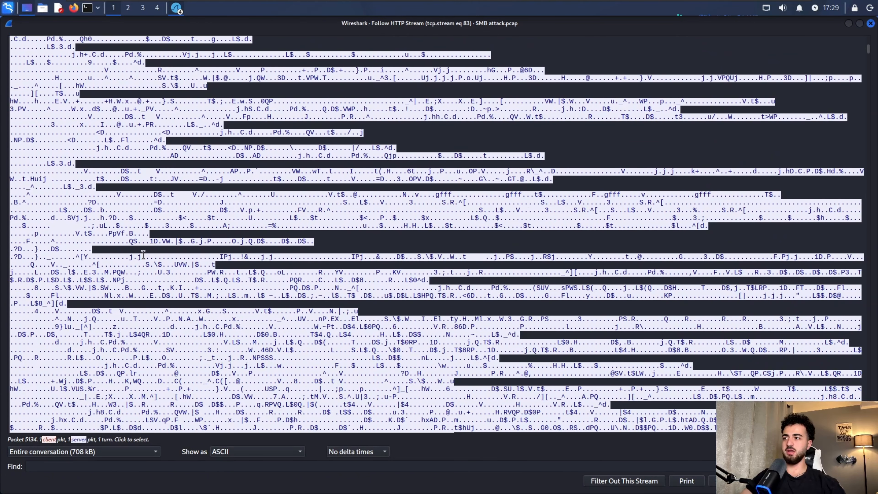
pyautogui.scroll(-8, 143, 255)
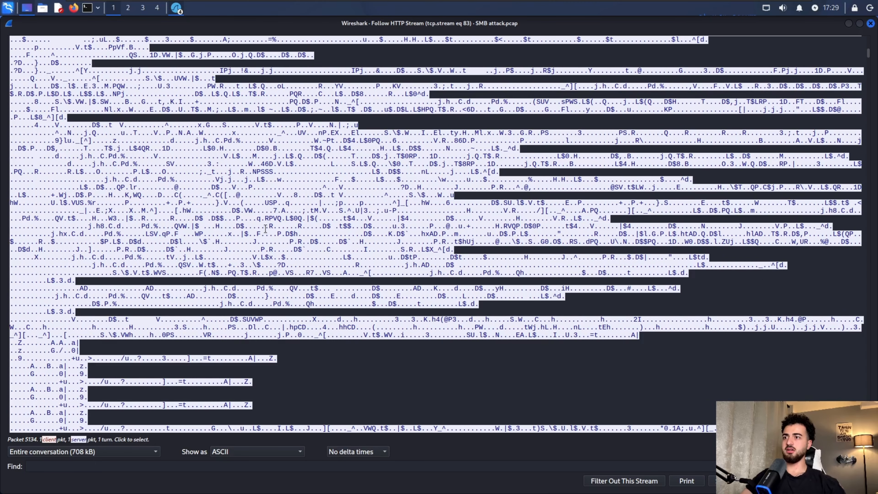
pyautogui.scroll(-3, 293, 246)
pyautogui.scroll(-5, 273, 276)
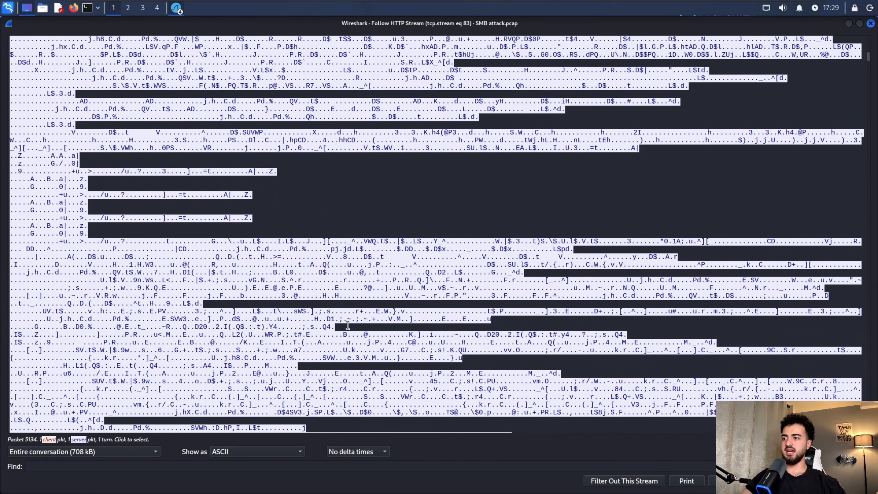
pyautogui.moveTo(276, 335); pyautogui.dragTo(43, 63)
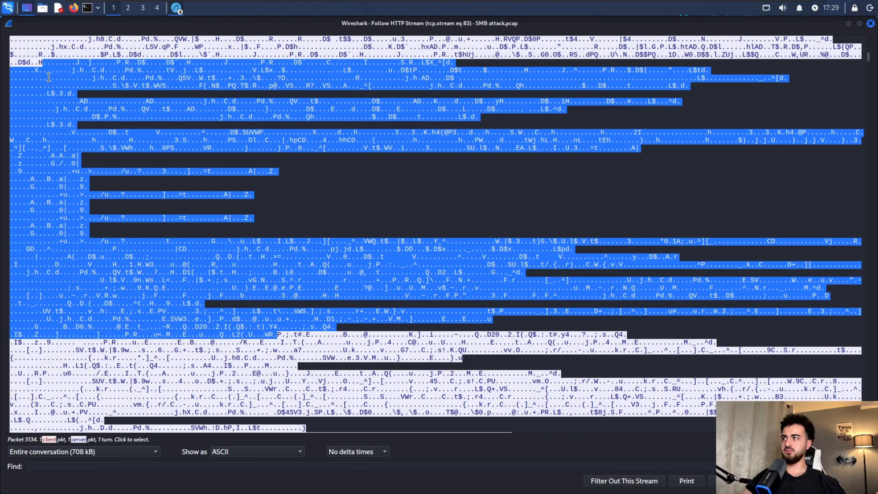
pyautogui.click(871, 23)
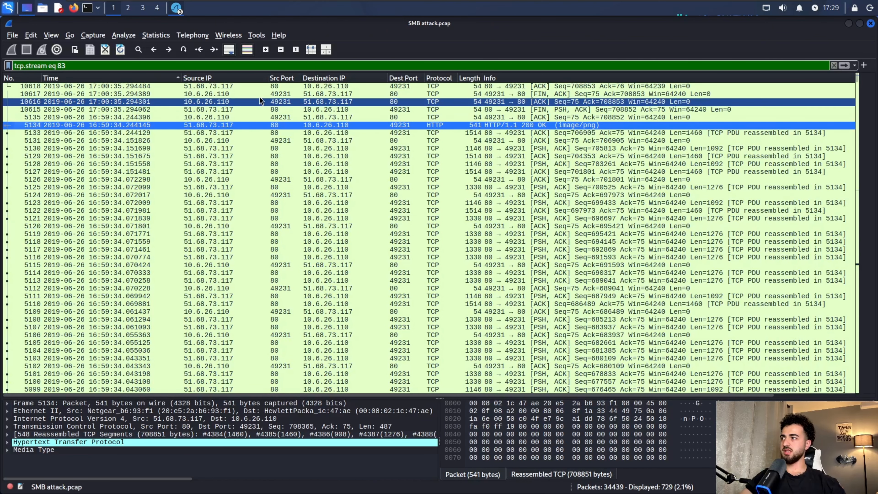
# Step: Open the list of exportable HTTP objects for the SMB attack capture
pyautogui.click(12, 36)
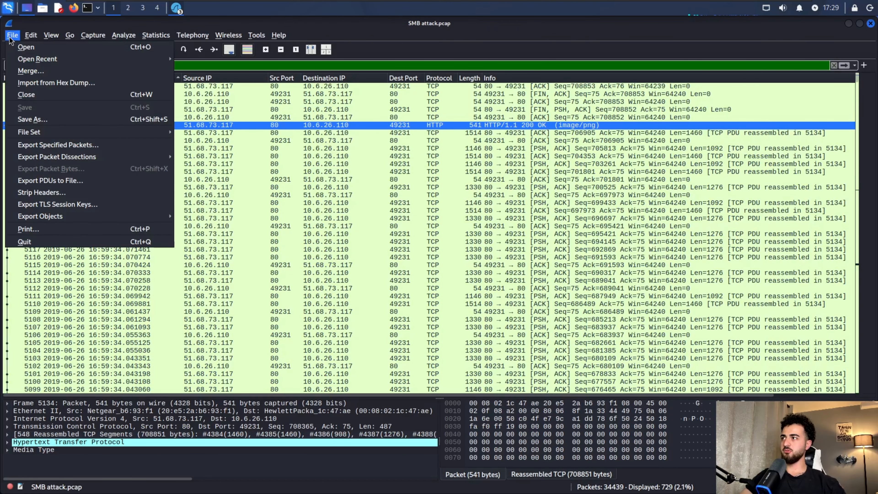
pyautogui.moveTo(59, 219)
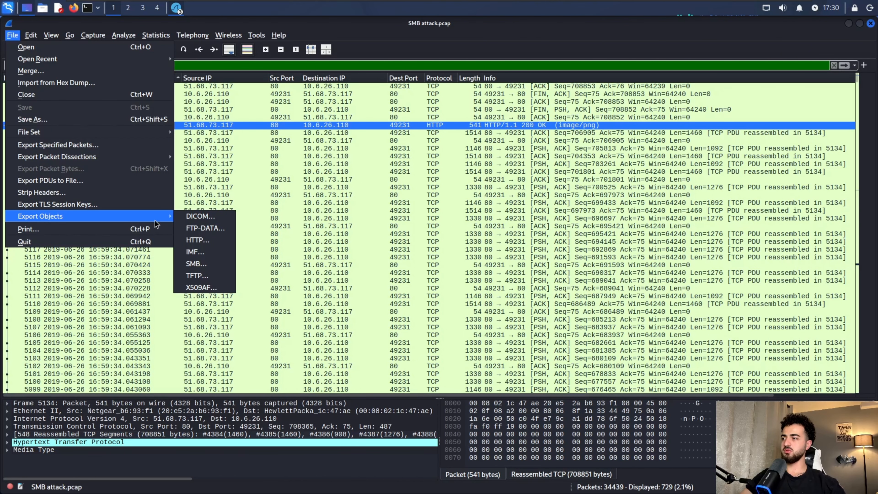
pyautogui.click(204, 241)
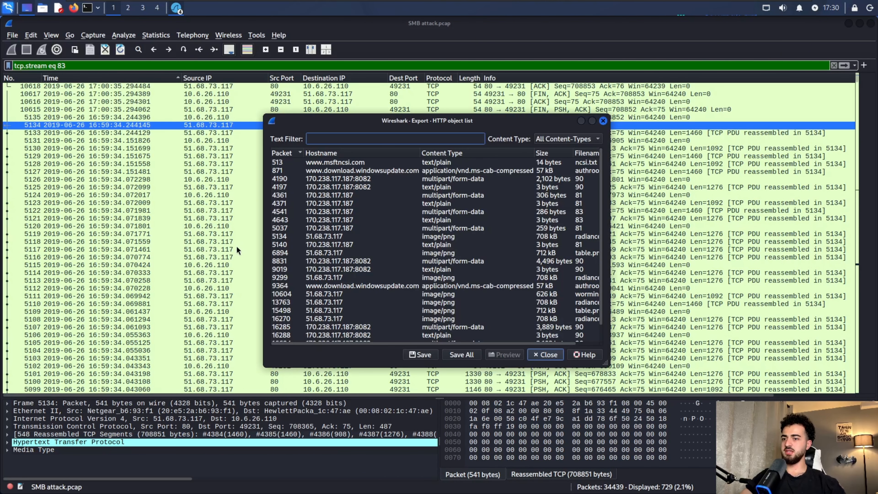
# Step: Save all the listed HTTP objects into the results folder of Lab 2 - extracting-objects-from-pcap-examples
pyautogui.click(460, 357)
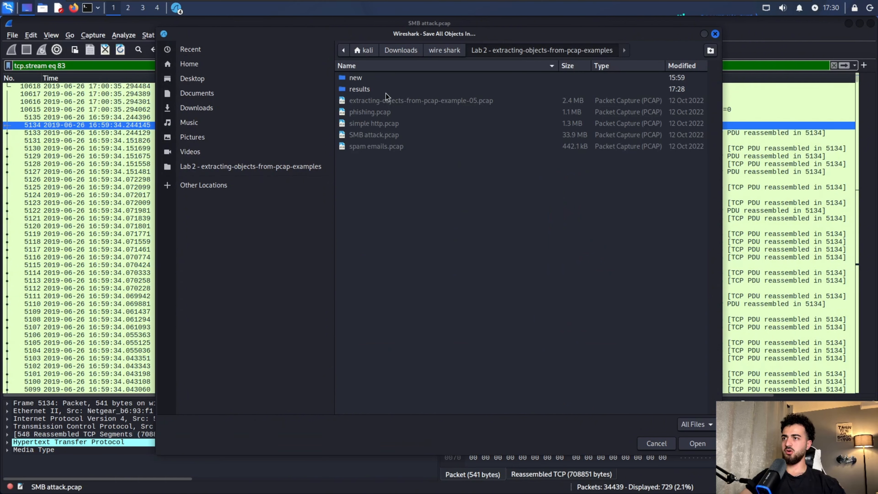
pyautogui.press('Return')
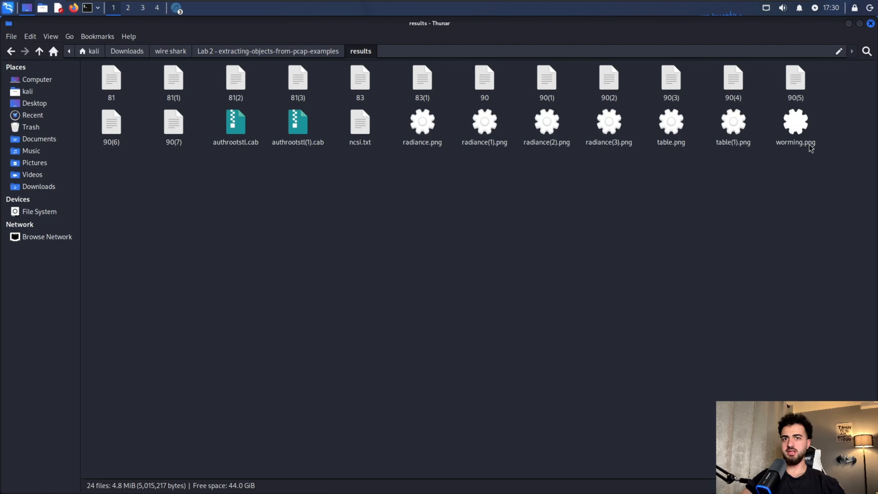
# Step: Open VirusTotal in Firefox, upload radiance.png from the results folder, and examine the vendors' malware labels
pyautogui.click(74, 8)
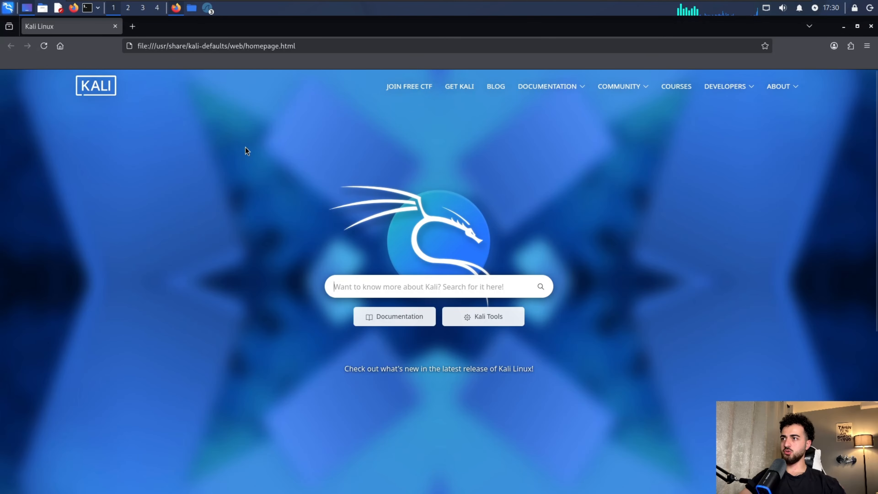
pyautogui.click(244, 43)
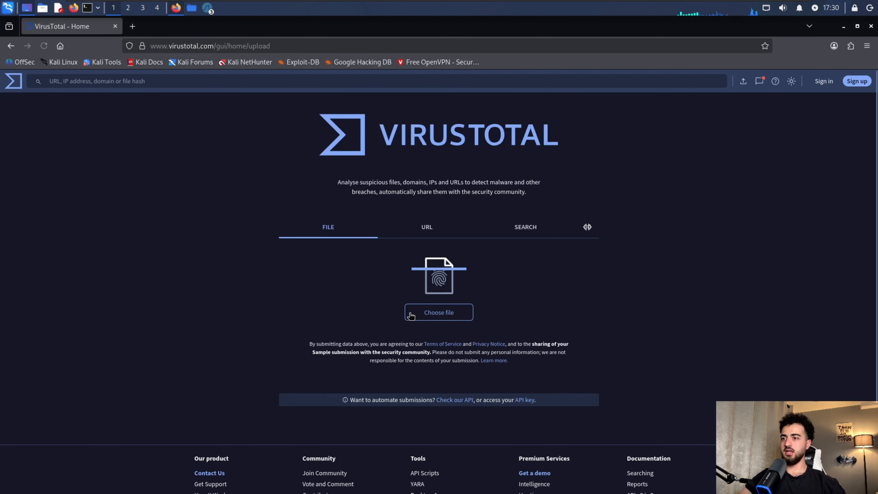
pyautogui.click(412, 315)
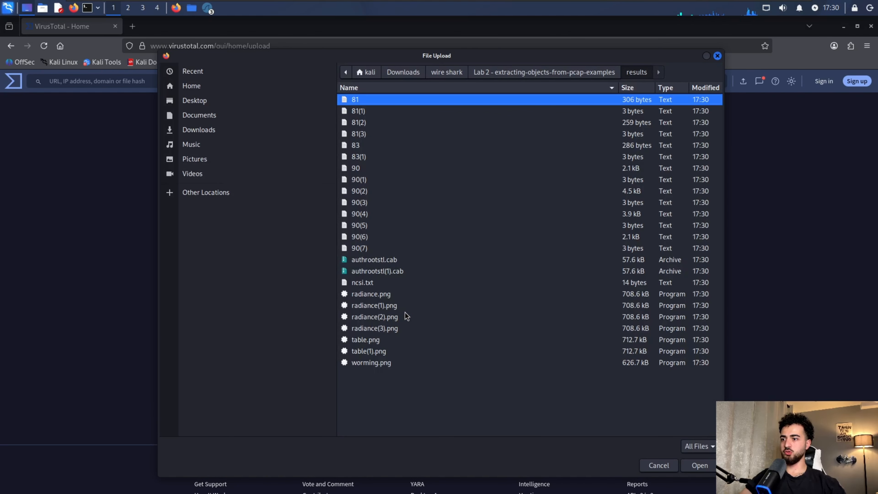
pyautogui.click(381, 295)
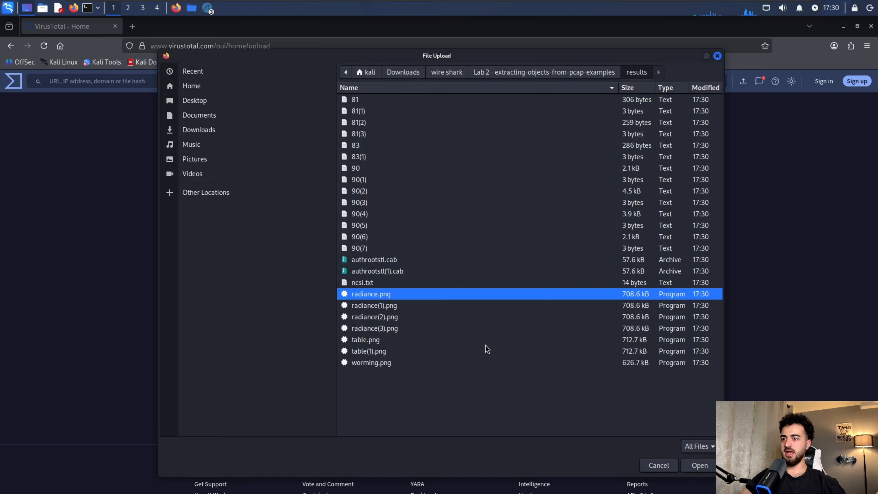
pyautogui.click(700, 465)
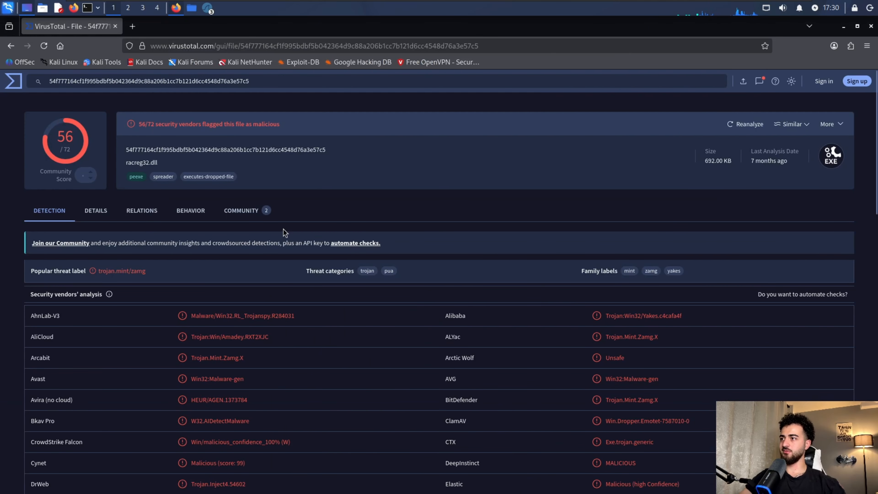
pyautogui.moveTo(605, 315); pyautogui.dragTo(623, 316)
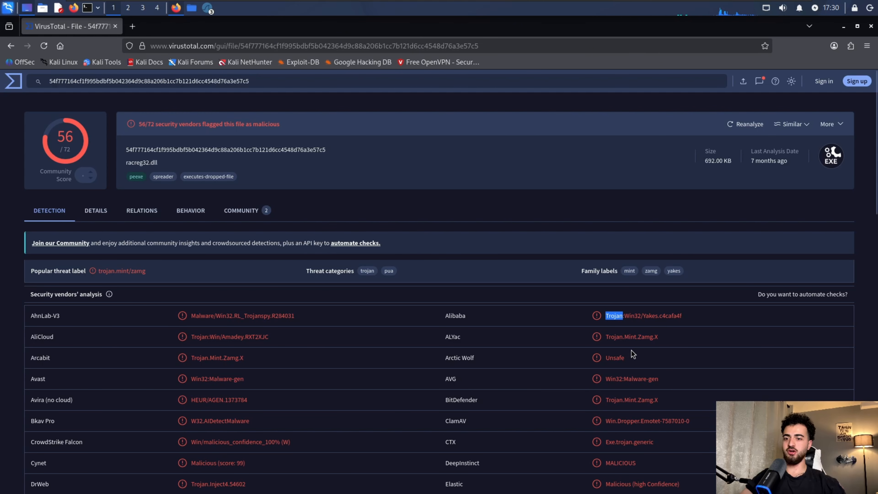
# Step: Return to the VirusTotal home page and upload table.png from the results folder for analysis
pyautogui.click(9, 83)
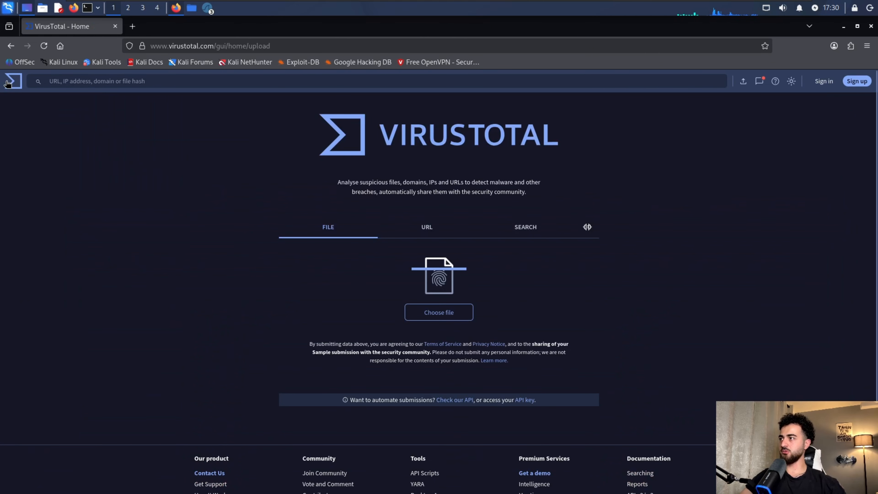
pyautogui.click(429, 269)
pyautogui.click(570, 339)
pyautogui.click(699, 466)
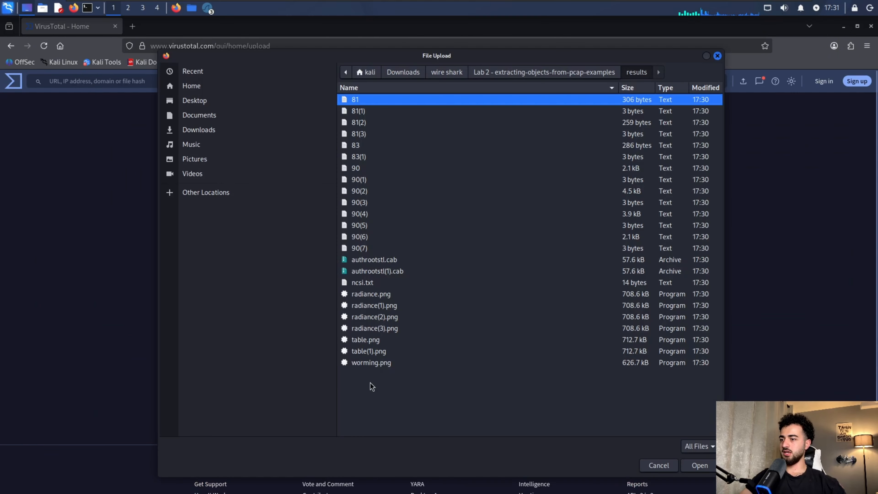
# Step: Upload worming.png from the results folder to VirusTotal and examine the vendors' detection labels
pyautogui.click(384, 367)
pyautogui.click(699, 463)
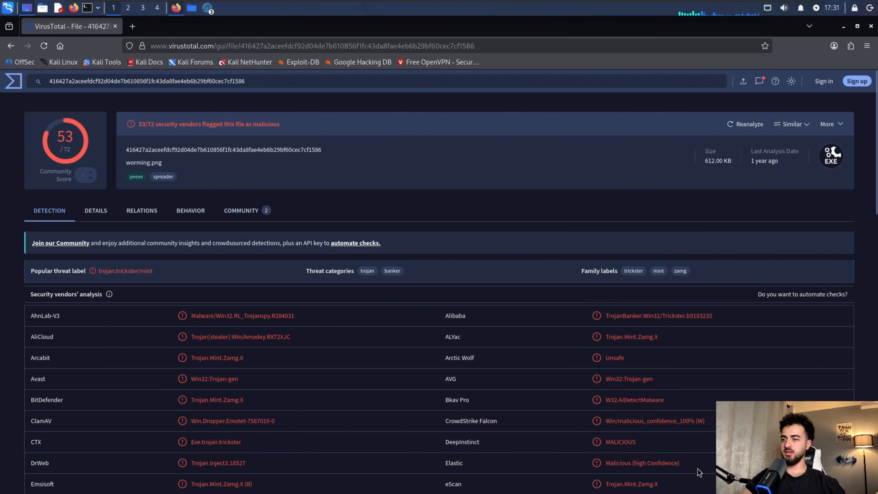
pyautogui.moveTo(608, 337); pyautogui.dragTo(694, 338)
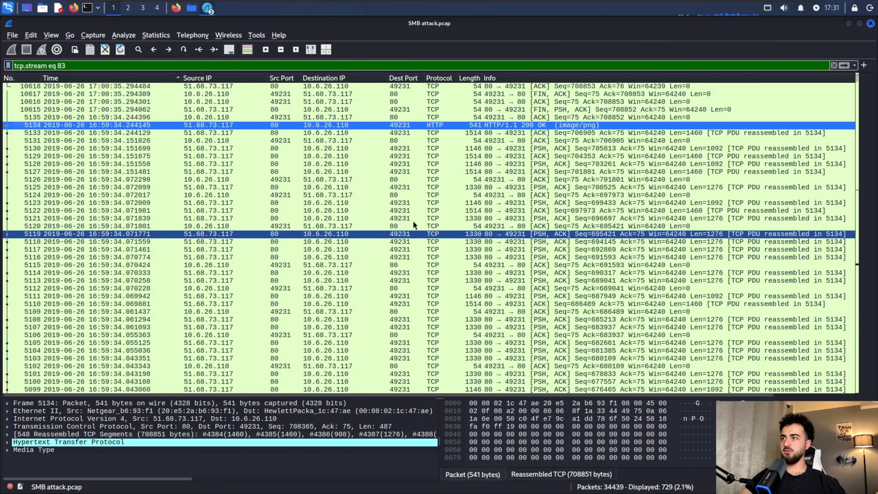
# Step: Switch to Wireshark and apply the http.request display filter to the SMB attack capture
pyautogui.click(856, 66)
pyautogui.click(225, 83)
pyautogui.click(182, 195)
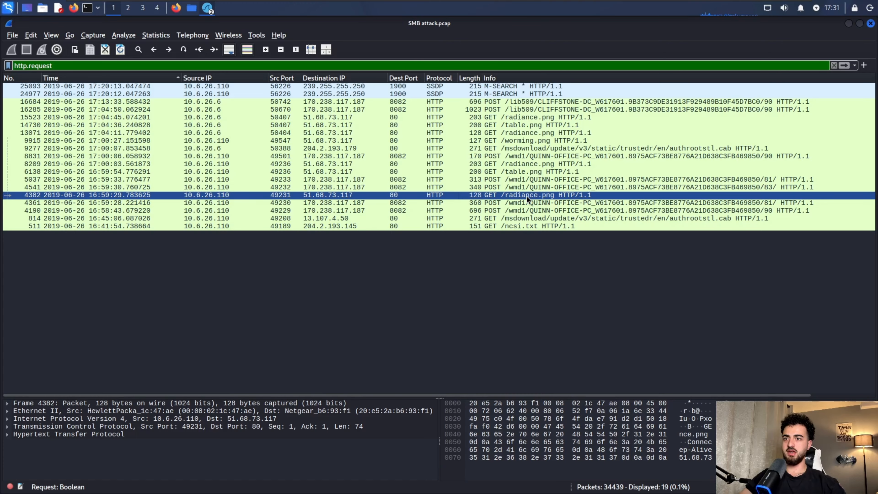
# Step: Look through the GET requests for radiance.png, table.png and worming.png in the filtered packet list
pyautogui.click(522, 164)
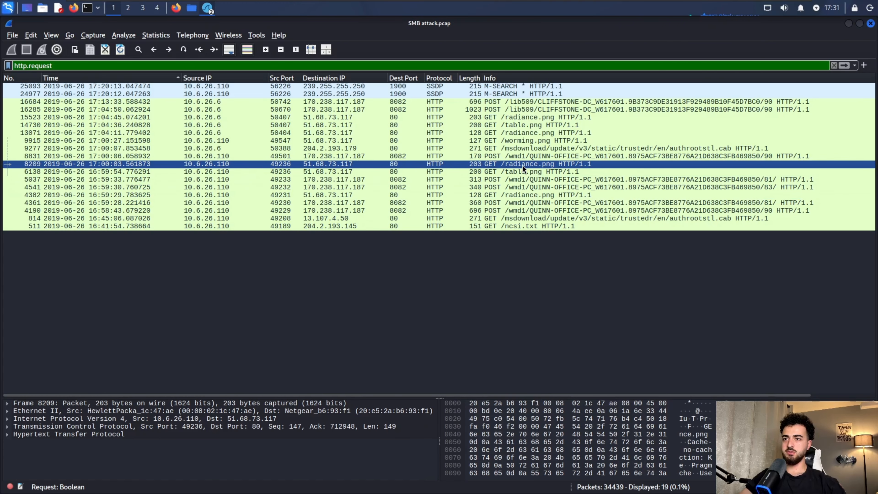
pyautogui.click(524, 141)
pyautogui.click(537, 132)
pyautogui.click(536, 127)
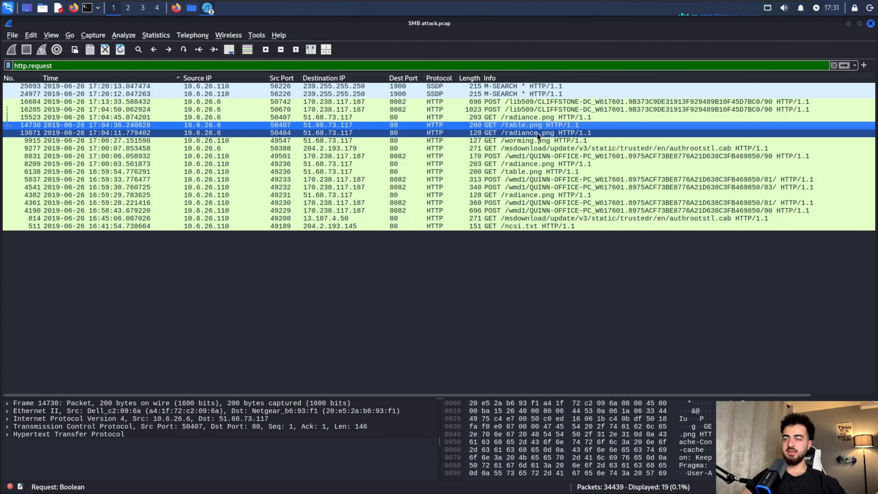
pyautogui.click(538, 132)
pyautogui.click(538, 139)
pyautogui.click(540, 131)
pyautogui.click(541, 141)
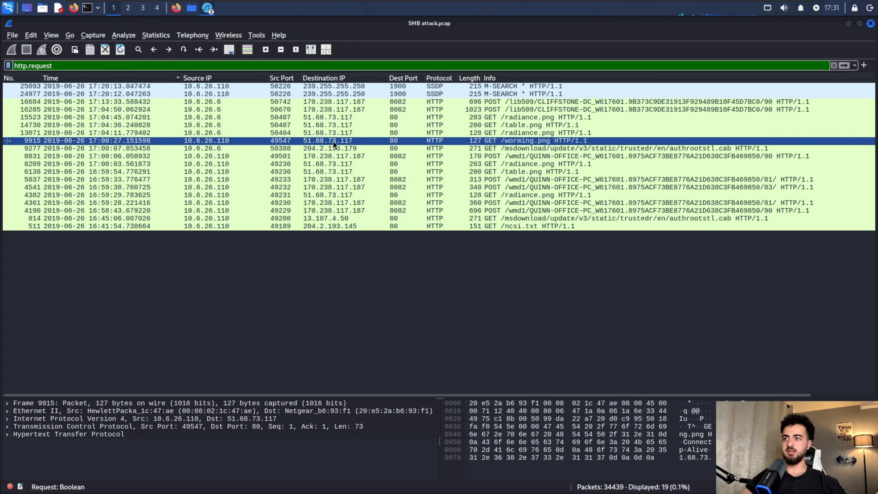
# Step: Compare the destination IP addresses of the GET requests for worming.png, radiance.png and table.png
pyautogui.click(335, 133)
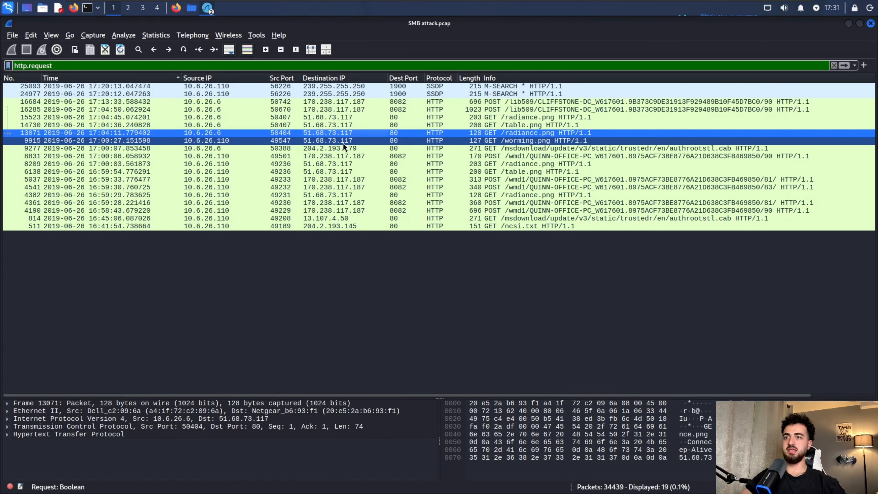
pyautogui.click(343, 141)
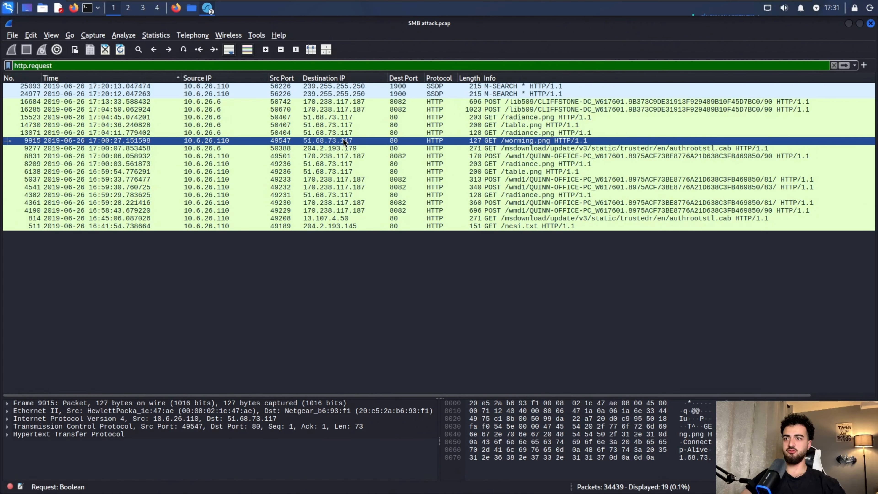
pyautogui.click(341, 134)
pyautogui.click(335, 126)
pyautogui.click(333, 133)
pyautogui.click(336, 141)
pyautogui.click(337, 134)
pyautogui.click(337, 125)
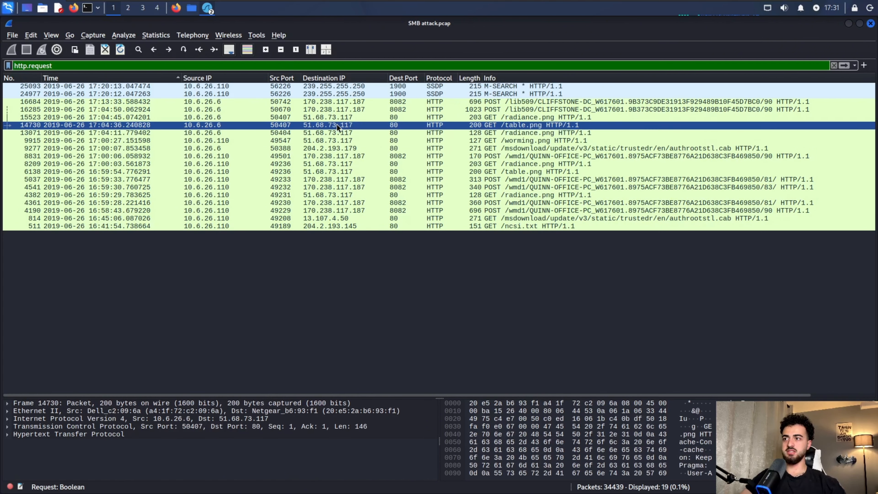
pyautogui.click(337, 141)
pyautogui.click(331, 133)
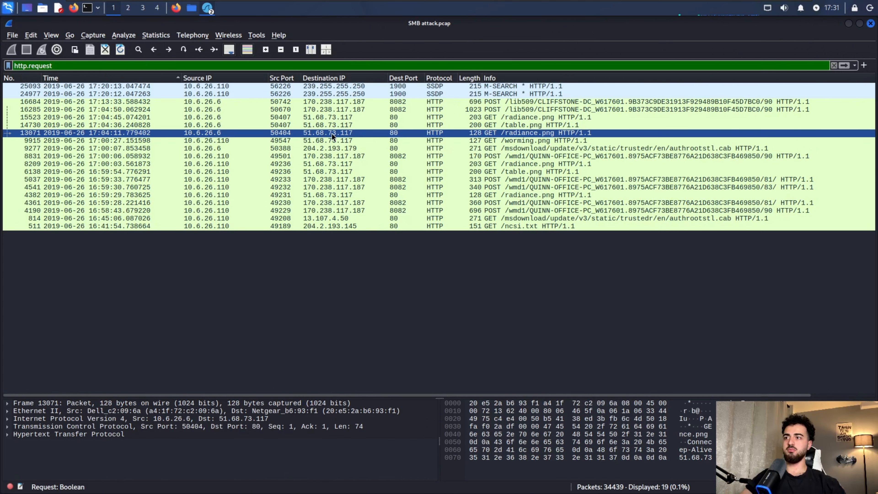
pyautogui.click(337, 126)
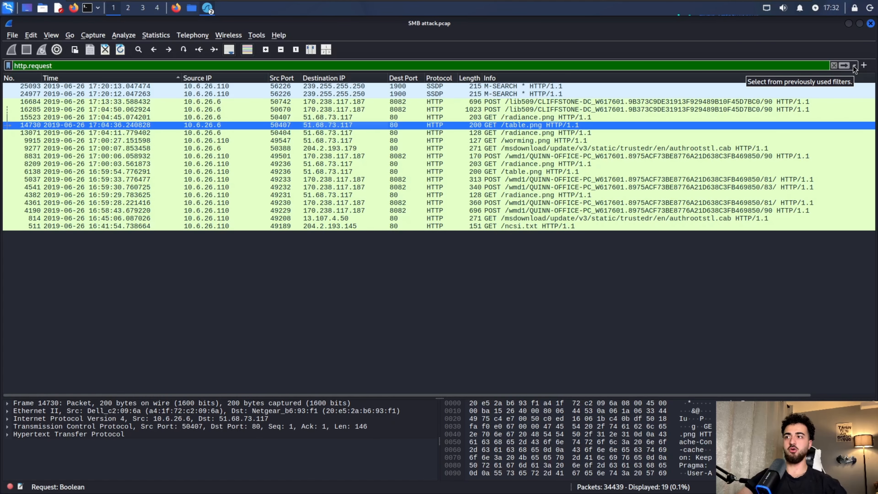
# Step: Clear the HTTP request filter and apply the smb display filter
pyautogui.click(834, 66)
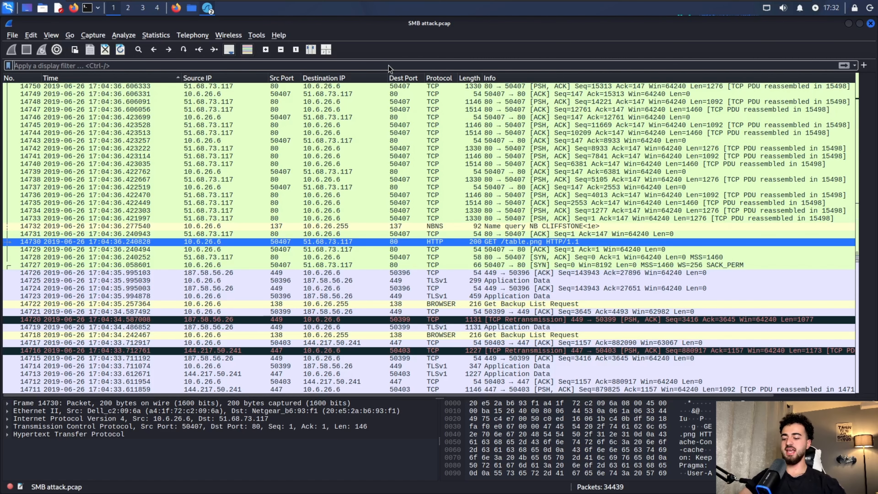
pyautogui.write('smb')
pyautogui.press('Return')
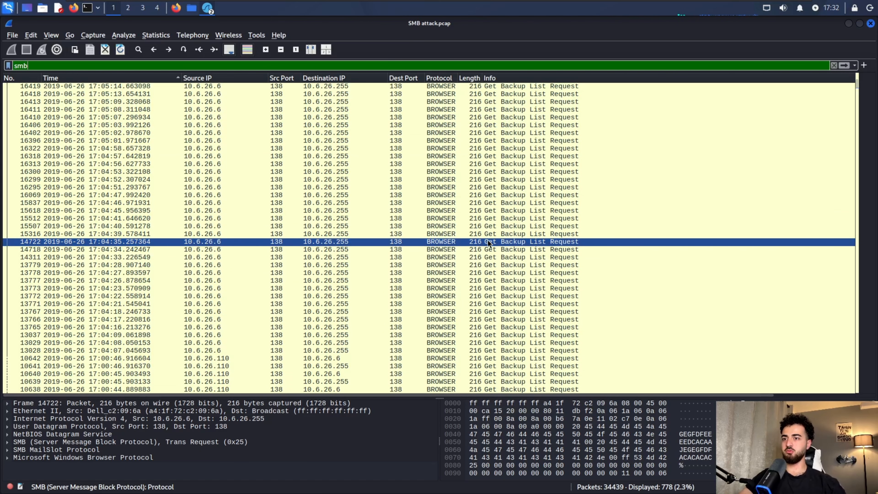
# Step: Look through the SMB traffic, examining the source and destination IPs of the Get Backup List Request packets
pyautogui.scroll(4, 484, 242)
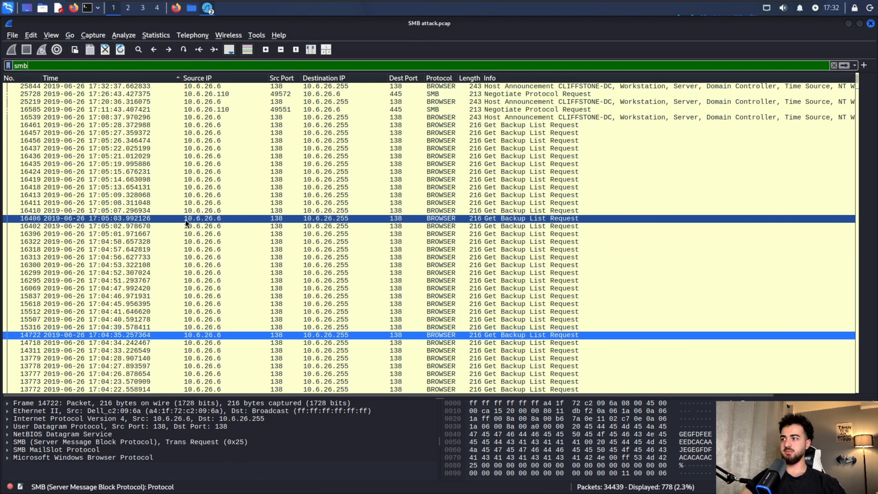
pyautogui.click(199, 201)
pyautogui.click(203, 185)
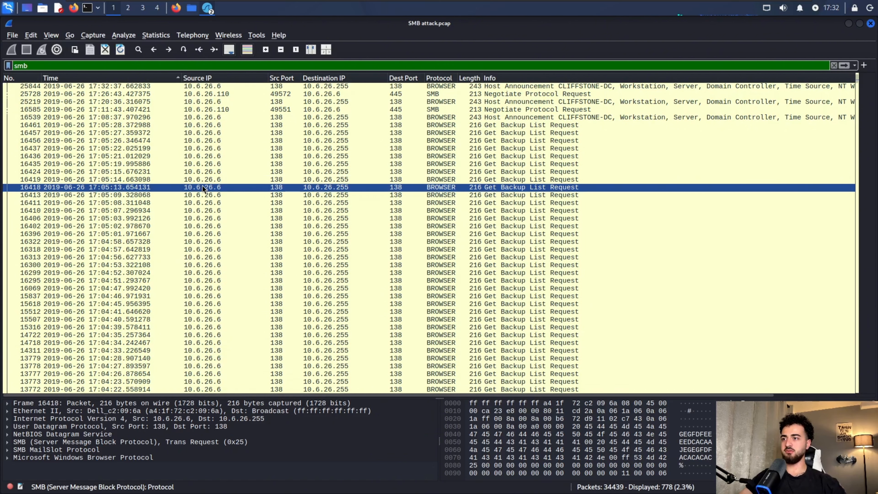
pyautogui.click(202, 182)
pyautogui.click(205, 197)
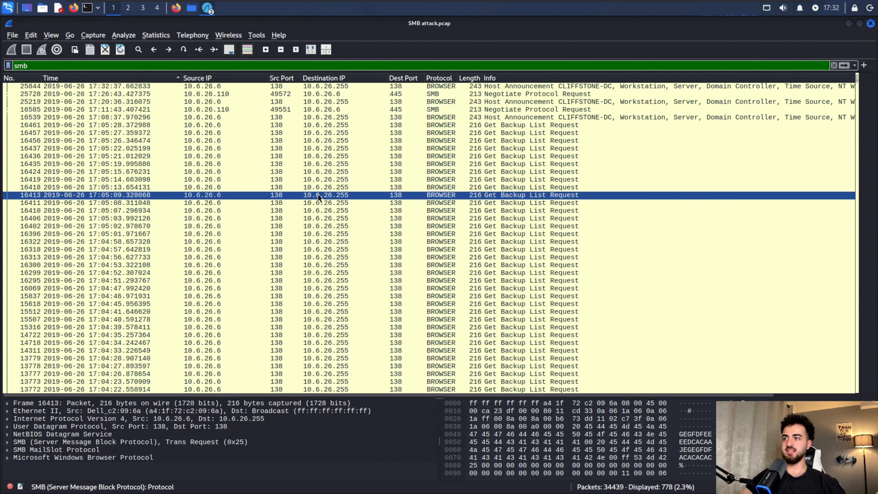
pyautogui.scroll(-4, 344, 179)
pyautogui.scroll(-4, 344, 179)
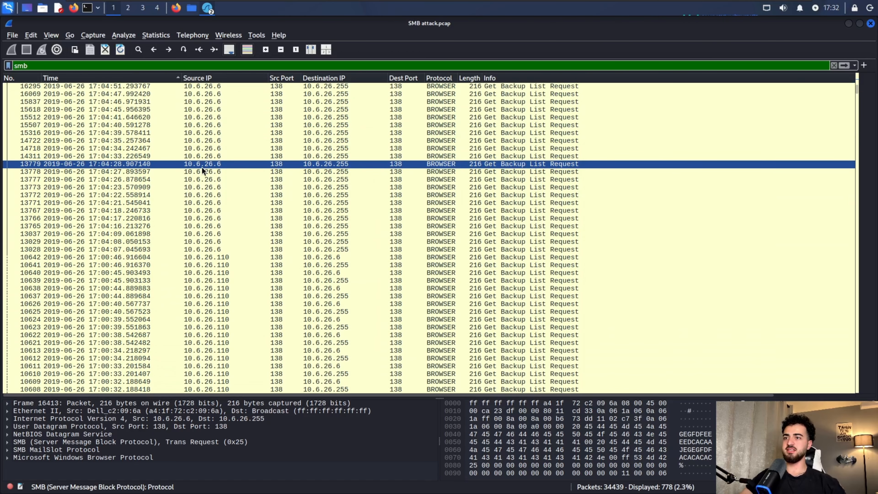
pyautogui.scroll(7, 487, 215)
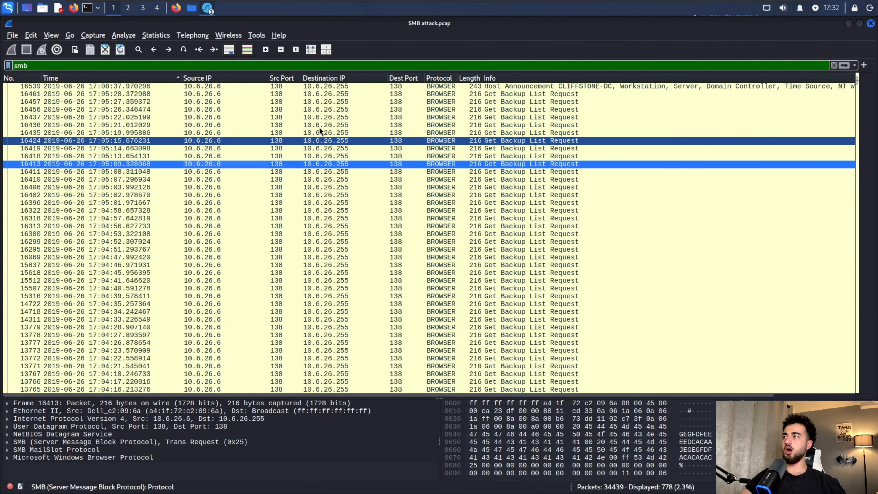
# Step: Open the list of exportable SMB objects for the capture
pyautogui.click(13, 35)
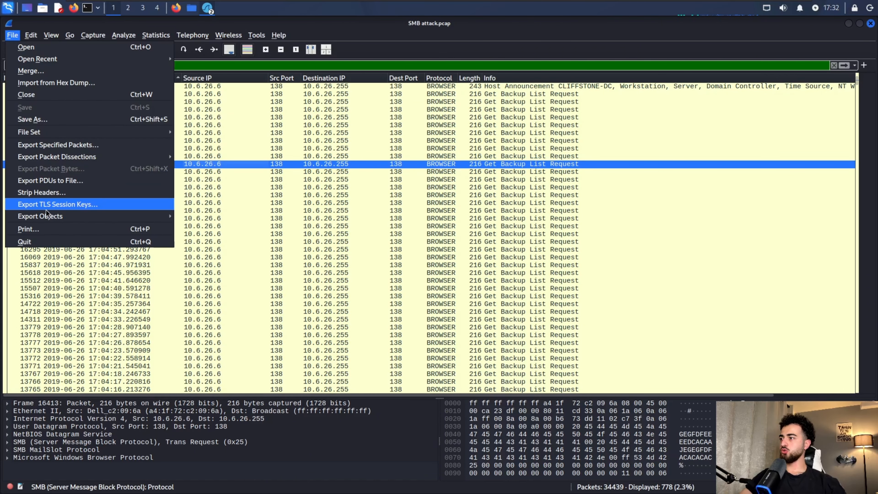
pyautogui.moveTo(55, 216)
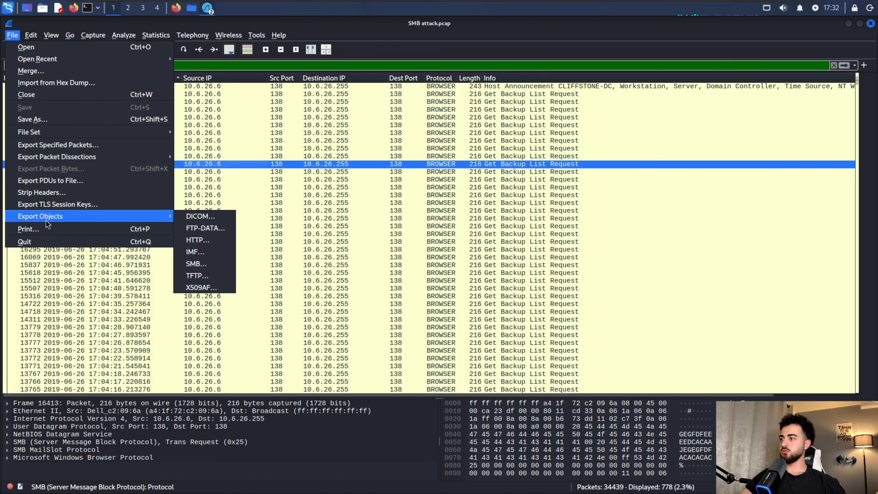
pyautogui.click(207, 263)
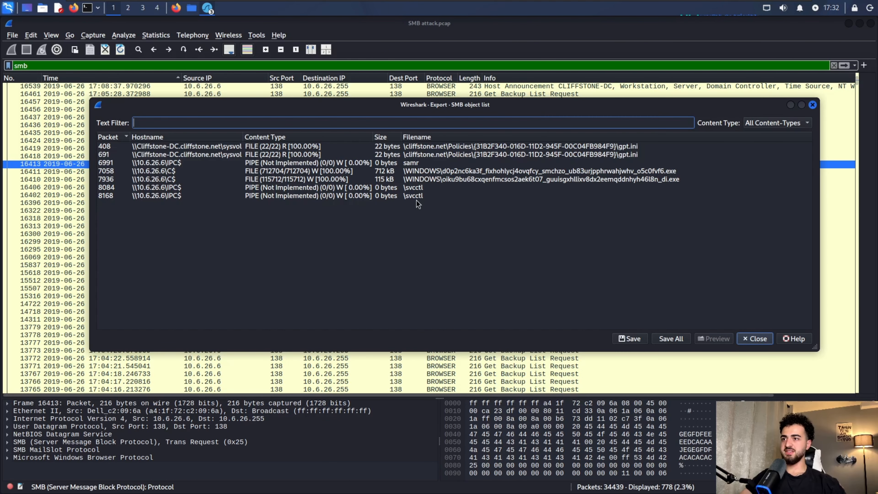
# Step: Examine the two WINDOWS .exe files in the SMB object list, packets 7058 and 7936, and save all SMB objects to the results folder
pyautogui.click(659, 180)
pyautogui.click(660, 172)
pyautogui.click(659, 180)
pyautogui.click(659, 171)
pyautogui.click(660, 180)
pyautogui.click(658, 170)
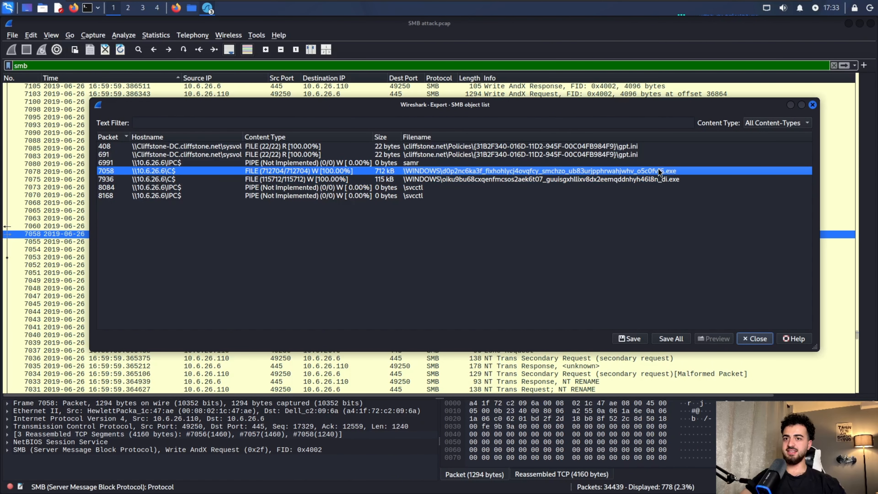
pyautogui.click(660, 179)
pyautogui.click(659, 171)
pyautogui.click(658, 179)
pyautogui.click(658, 171)
pyautogui.click(656, 180)
pyautogui.click(652, 172)
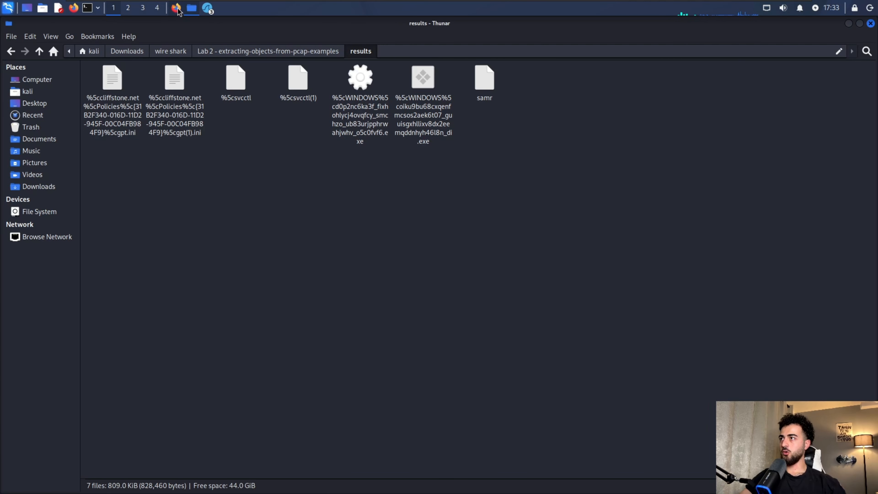
# Step: Switch to VirusTotal in Firefox, scan the 712.7 kB WINDOWS .exe from the results folder and check its file name and Alibaba detection
pyautogui.click(177, 8)
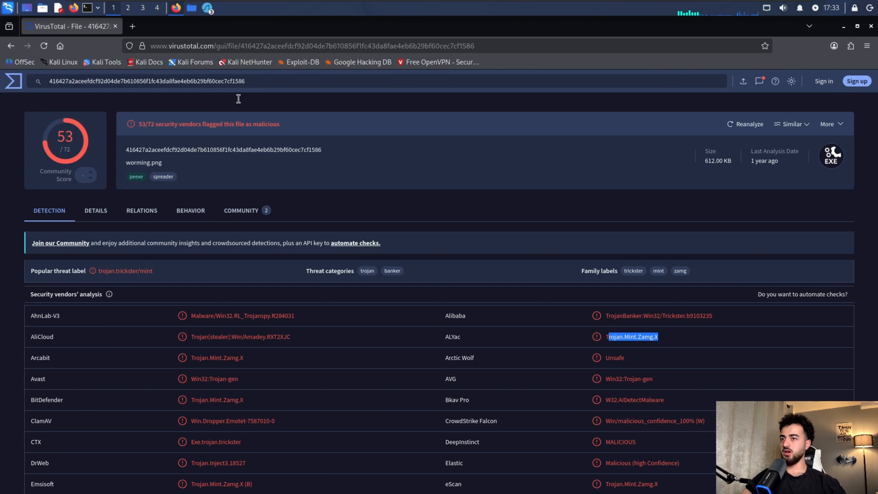
pyautogui.click(13, 84)
pyautogui.click(457, 313)
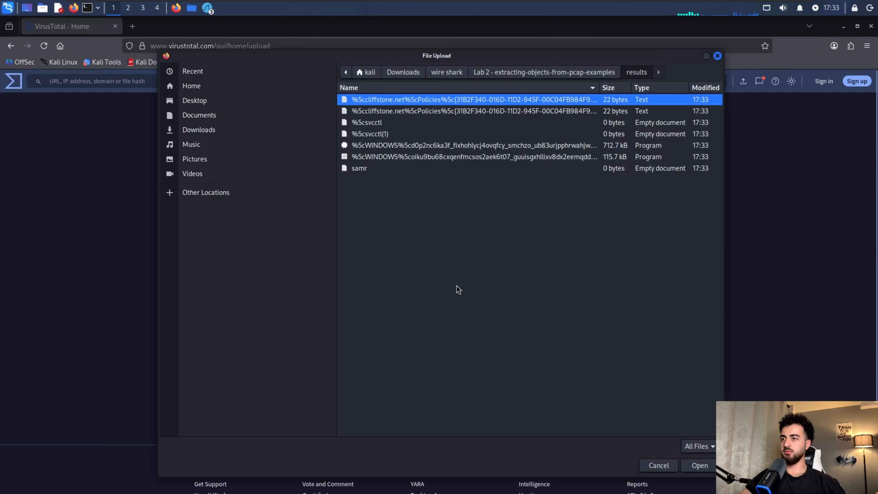
pyautogui.click(570, 147)
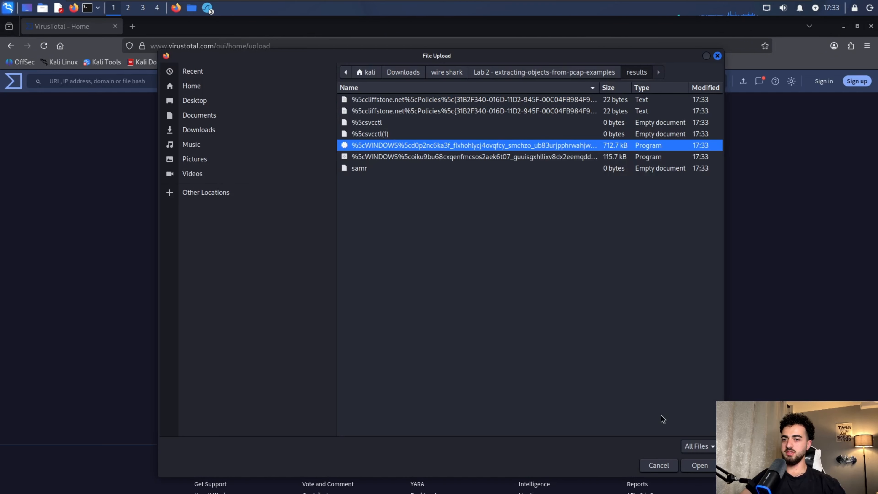
pyautogui.click(699, 465)
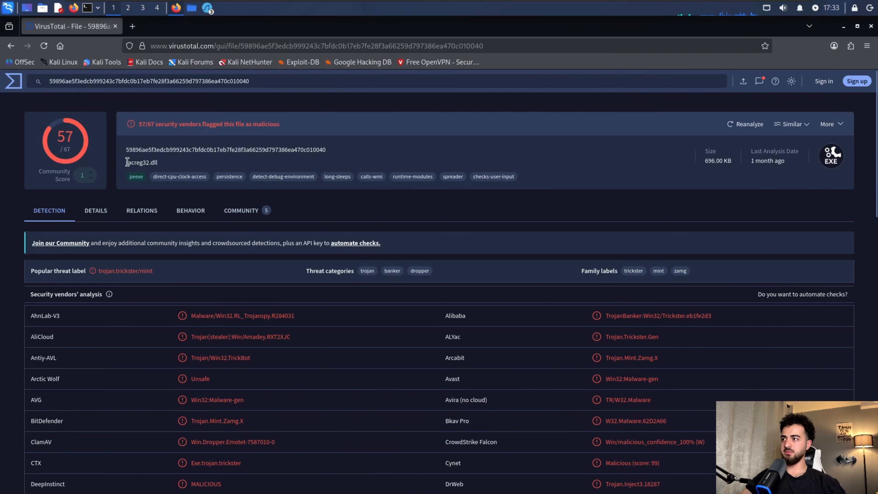
pyautogui.moveTo(126, 163); pyautogui.dragTo(158, 162)
pyautogui.moveTo(605, 316); pyautogui.dragTo(639, 316)
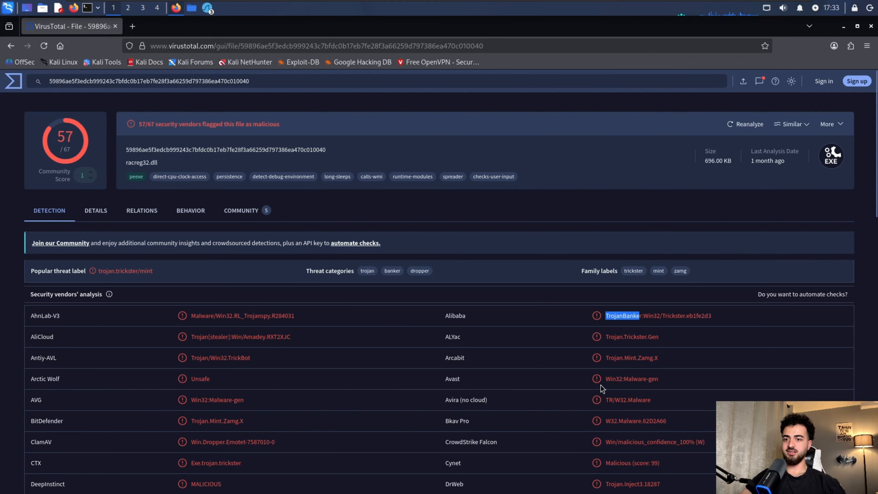
# Step: Scan the second exported executable, the 115.7 kB WINDOWS .exe, on VirusTotal and check its Alibaba and Arcabit detections
pyautogui.click(20, 83)
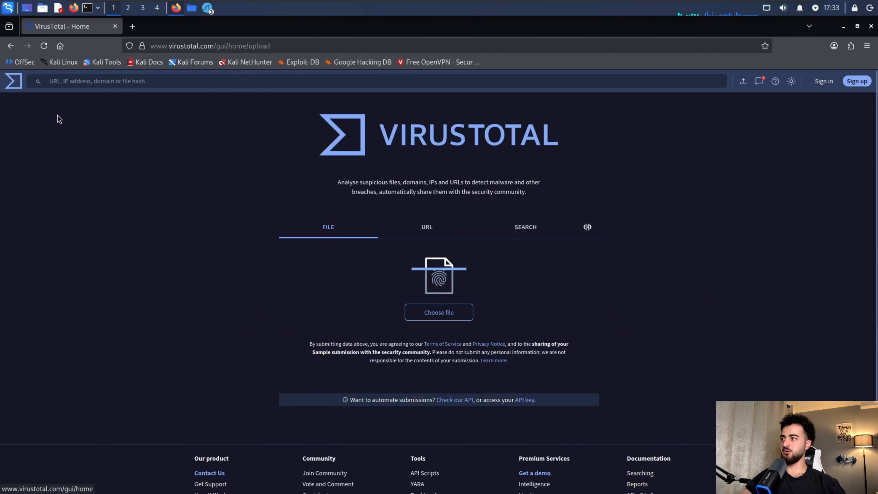
pyautogui.click(450, 323)
pyautogui.click(702, 466)
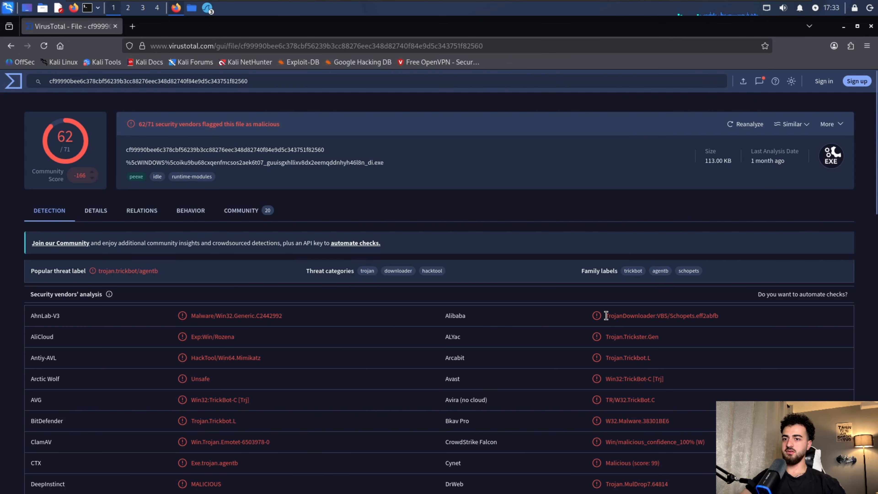
pyautogui.moveTo(606, 315); pyautogui.dragTo(657, 316)
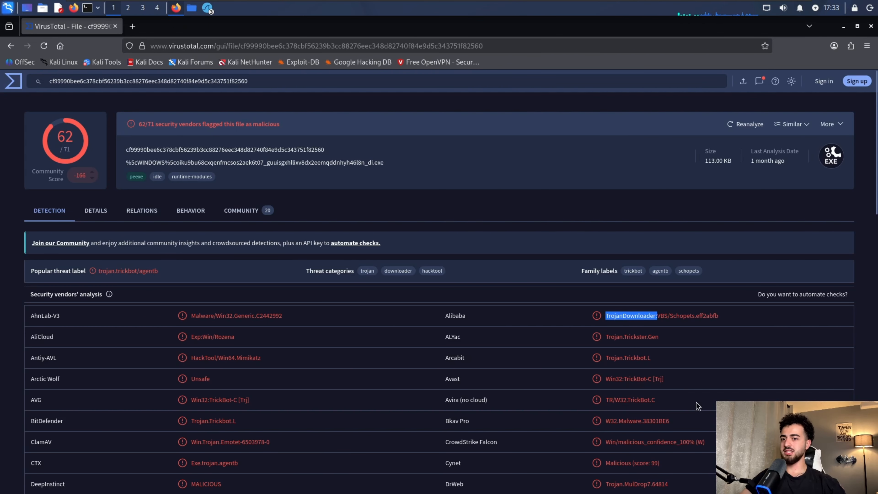
pyautogui.moveTo(653, 358); pyautogui.dragTo(606, 358)
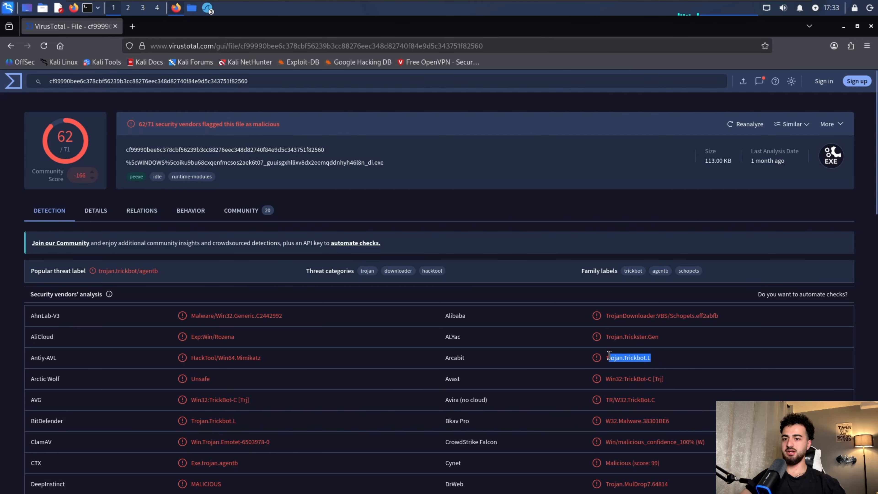
# Step: Return to the Lab 2 folder in the file manager and open spam emails.pcap in Wireshark
pyautogui.click(844, 30)
pyautogui.click(11, 52)
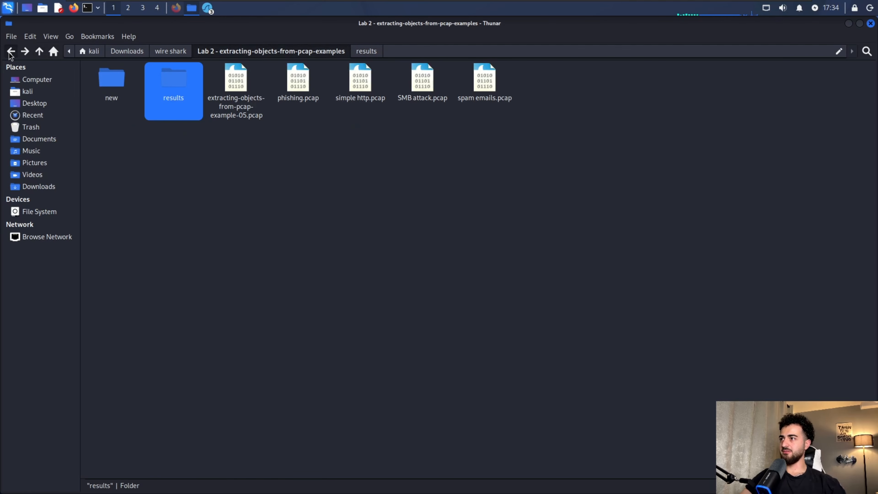
pyautogui.click(516, 182)
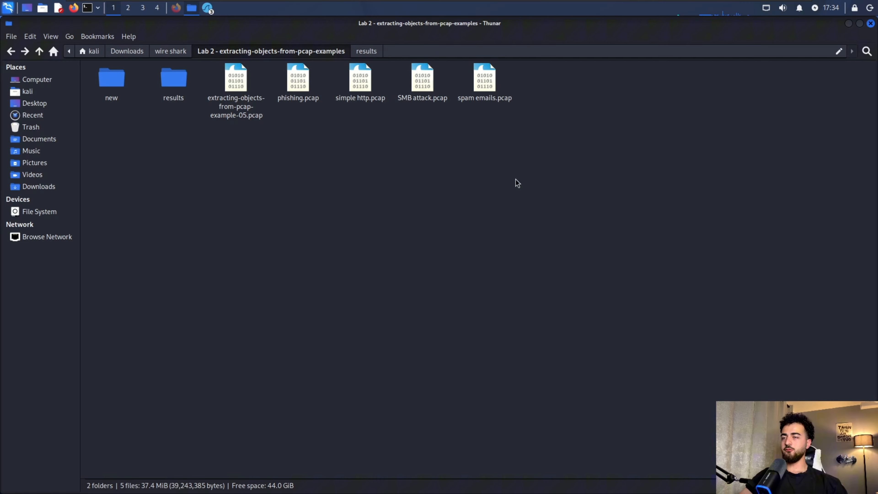
pyautogui.doubleClick(482, 85)
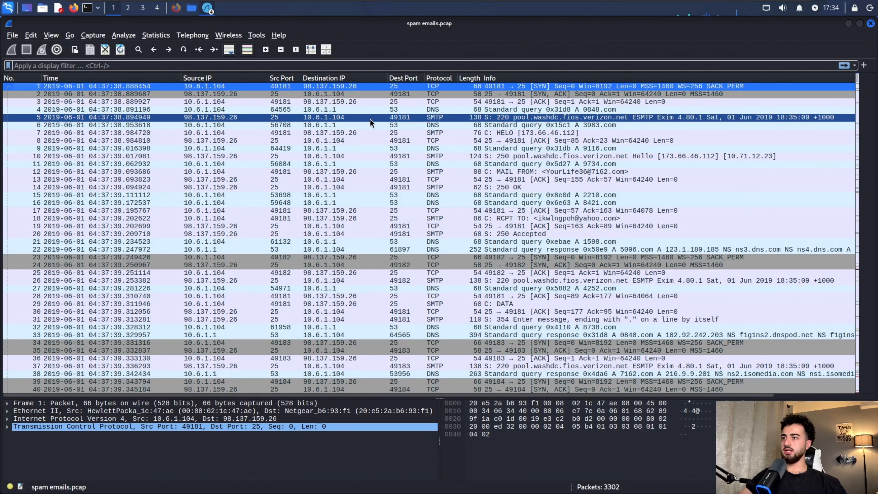
# Step: Filter the spam capture with smtp.data.fragment and examine the senders and subjects in the packet info
pyautogui.scroll(-2, 370, 128)
pyautogui.scroll(2, 380, 156)
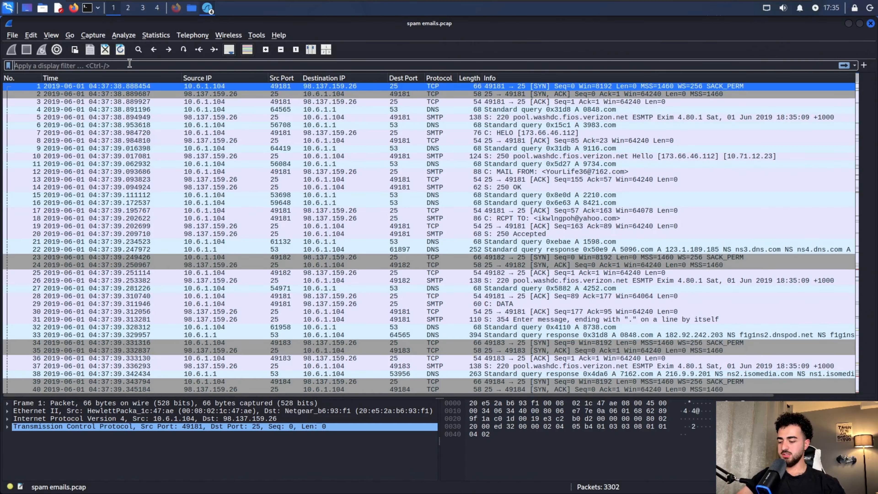
pyautogui.write('smtp.')
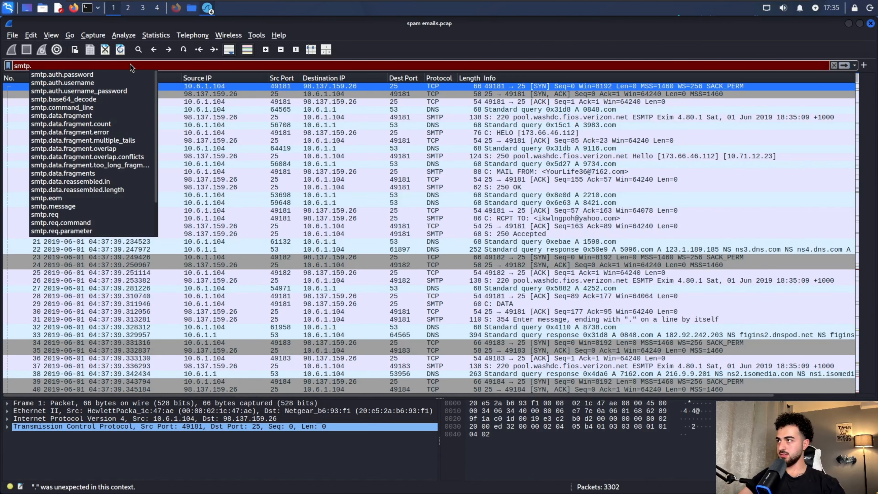
pyautogui.write('data.fragment')
pyautogui.press('Return')
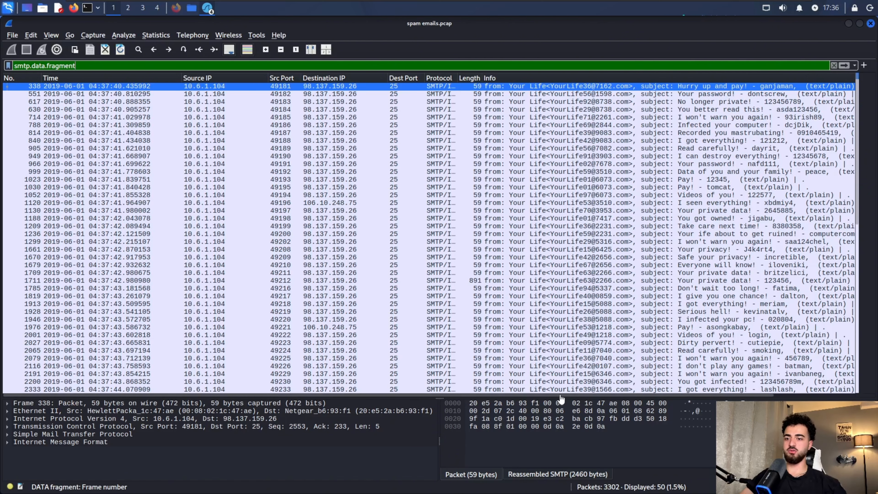
pyautogui.moveTo(562, 397); pyautogui.dragTo(640, 397)
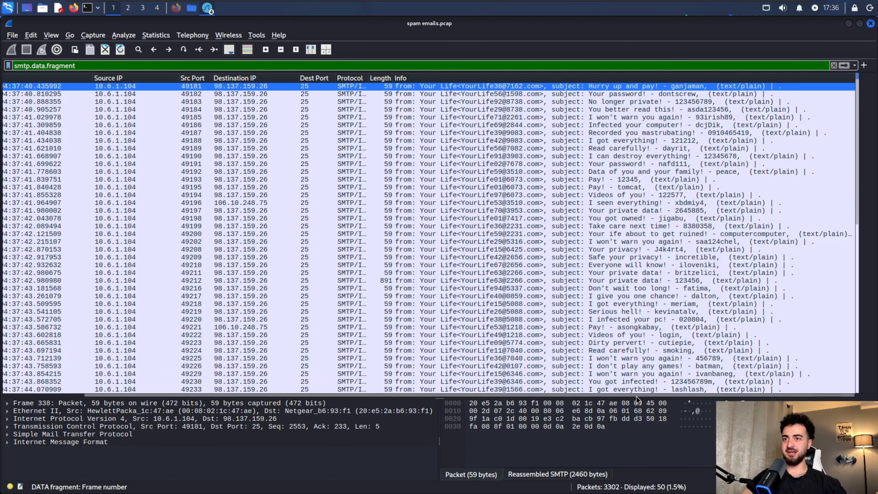
pyautogui.moveTo(636, 396); pyautogui.dragTo(654, 397)
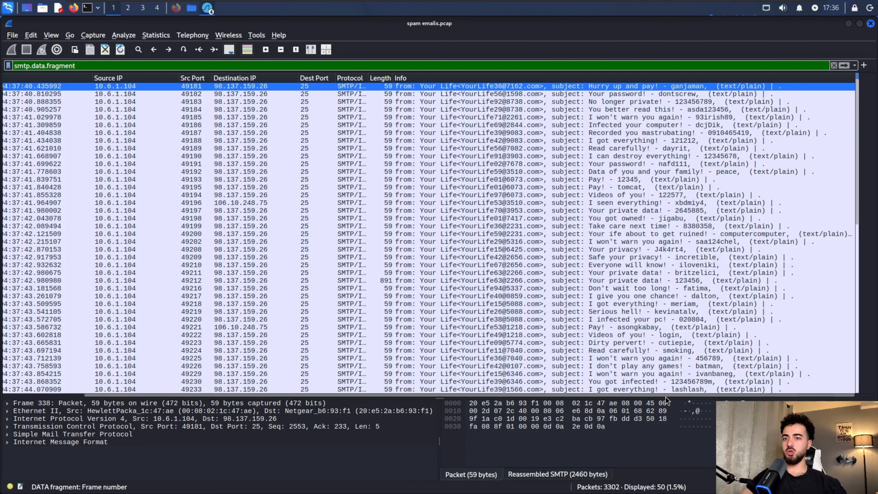
pyautogui.moveTo(664, 397); pyautogui.dragTo(652, 396)
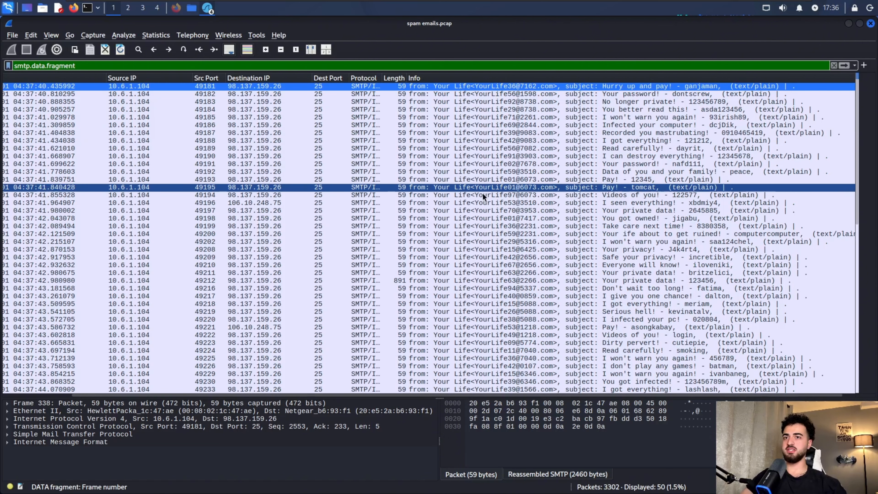
# Step: Export all IMF objects from the spam capture as EML files into the results folder
pyautogui.click(13, 36)
pyautogui.moveTo(47, 217)
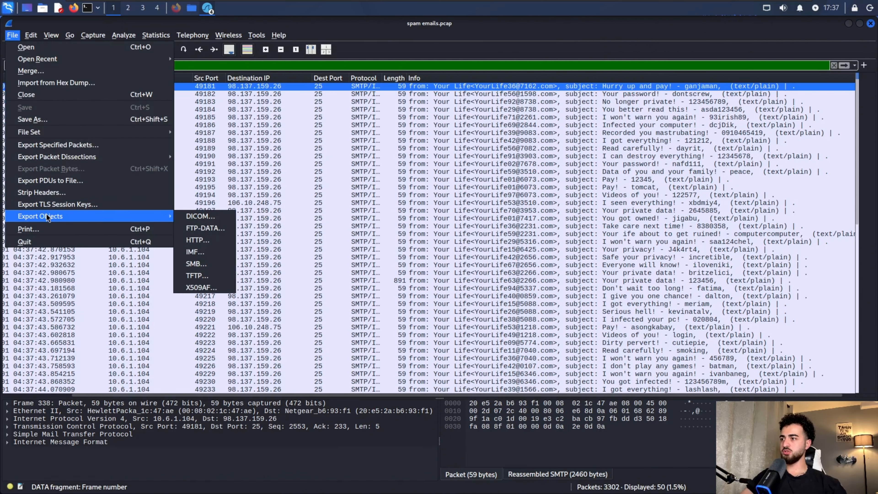
pyautogui.click(206, 255)
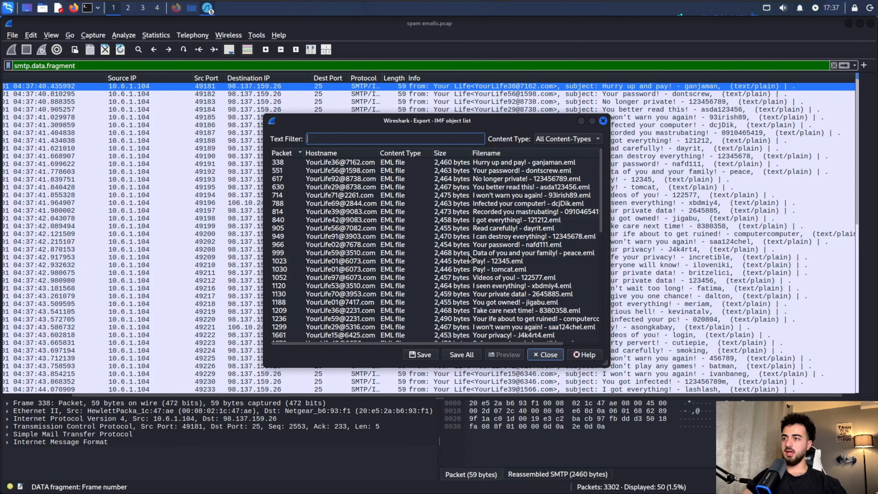
pyautogui.click(471, 354)
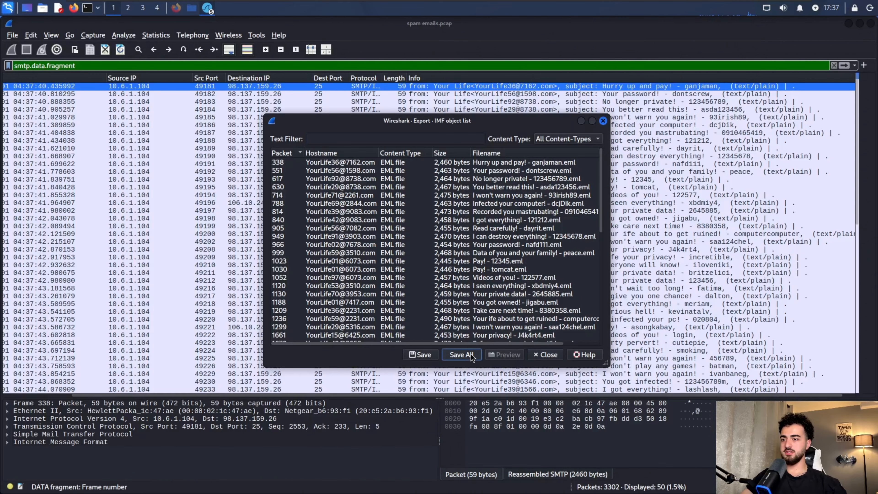
pyautogui.press('Return')
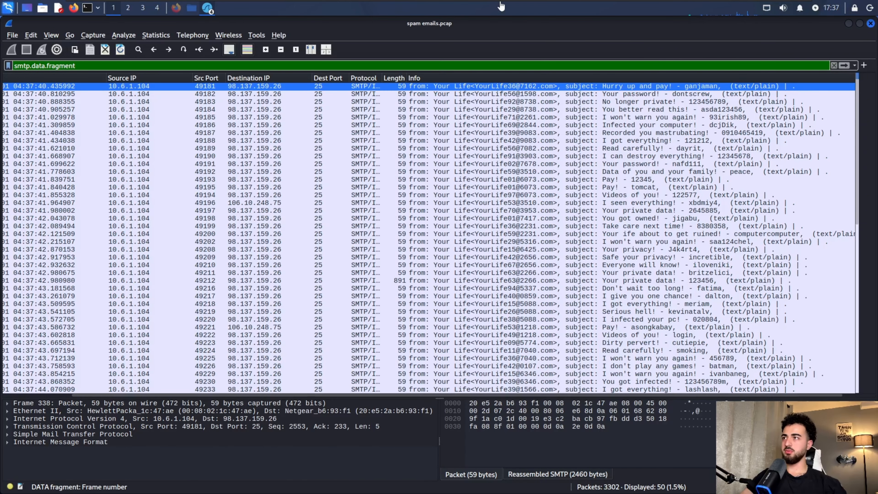
# Step: In Firefox, search for "email opener online" and load the exported "Better read!" and "Data of you and your family!" emails into the customer.io EML viewer
pyautogui.click(193, 9)
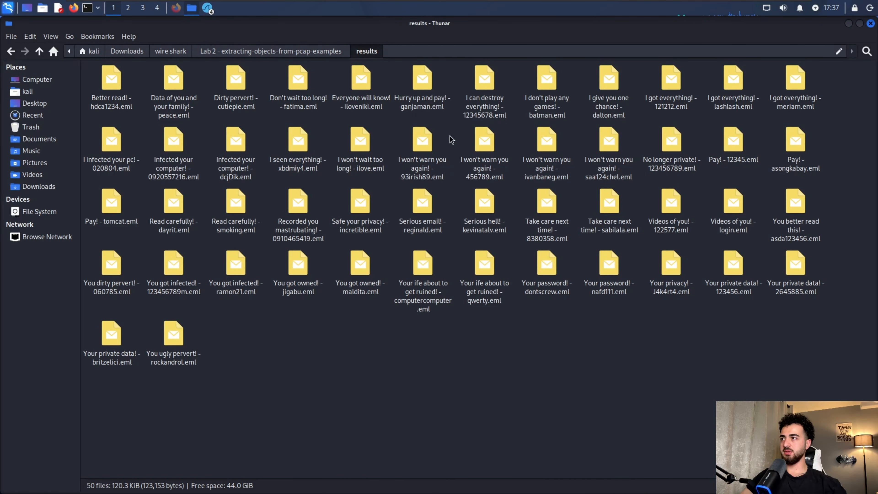
pyautogui.click(177, 10)
pyautogui.hotkey('ctrl', 't')
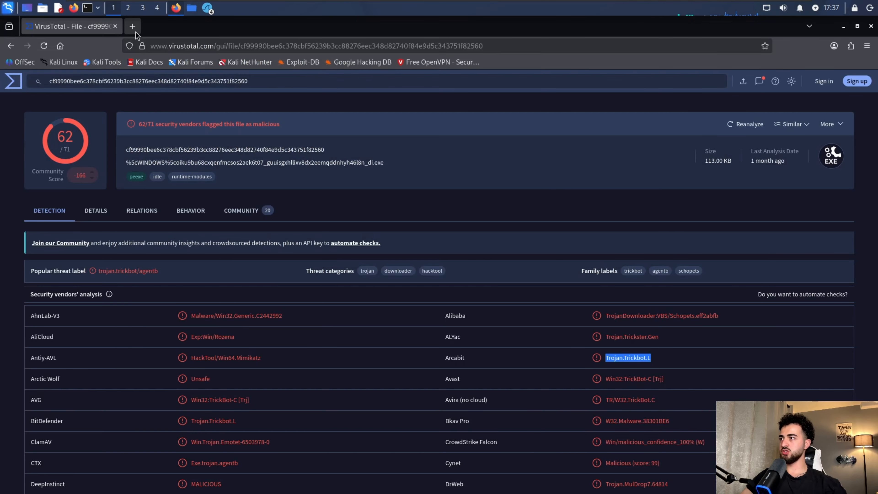
pyautogui.write('email opener online')
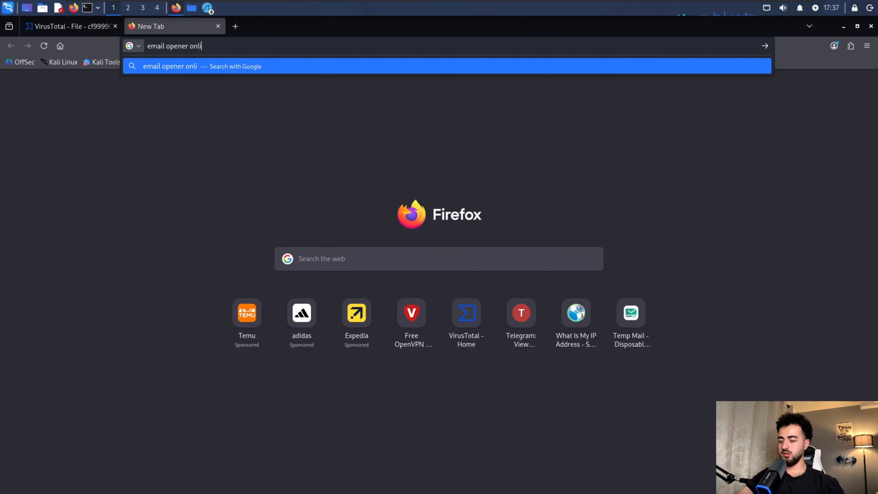
pyautogui.press('Return')
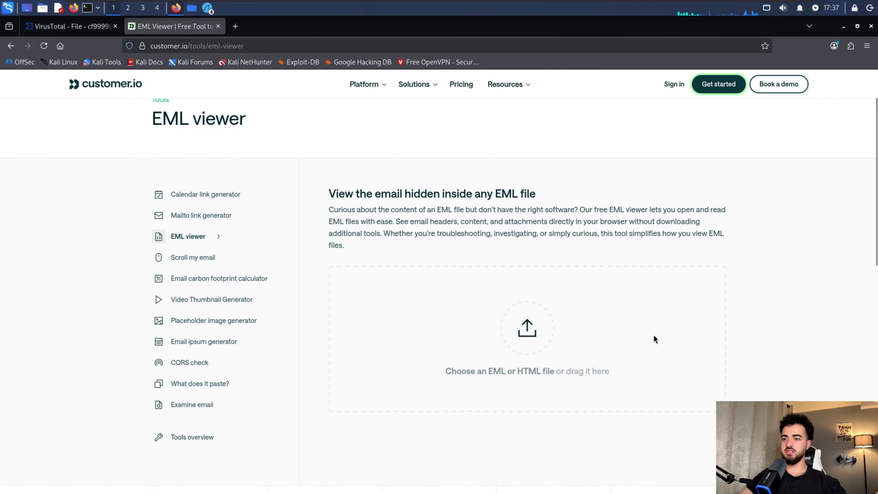
pyautogui.click(655, 338)
pyautogui.click(234, 132)
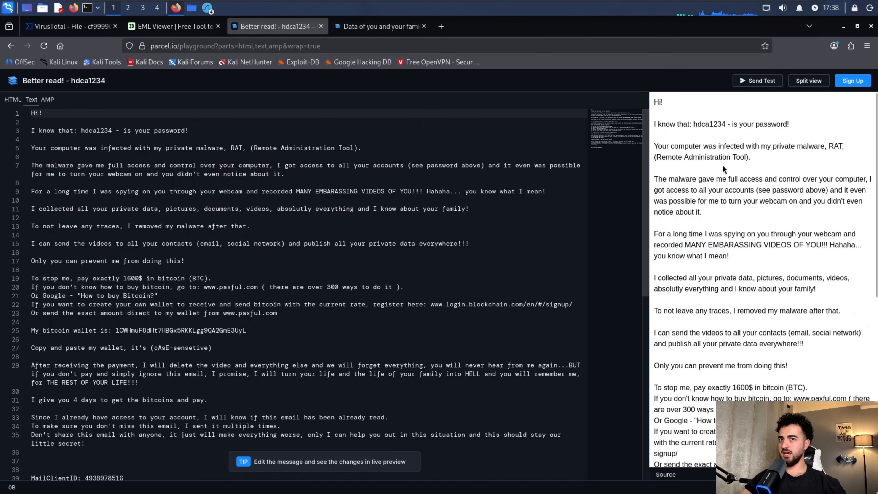
# Step: Read the "Better read!" extortion email, examining its threats, payment demand and bitcoin wallet address
pyautogui.scroll(-8, 717, 235)
pyautogui.scroll(8, 719, 243)
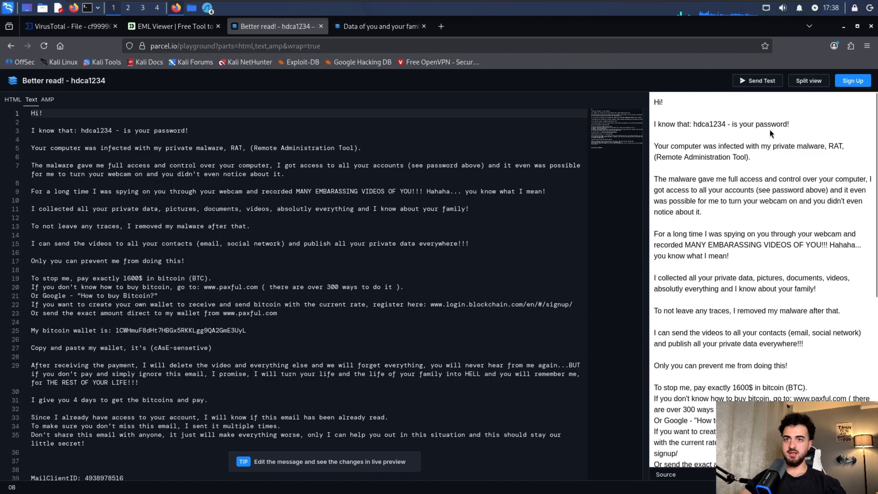
pyautogui.scroll(-5, 719, 175)
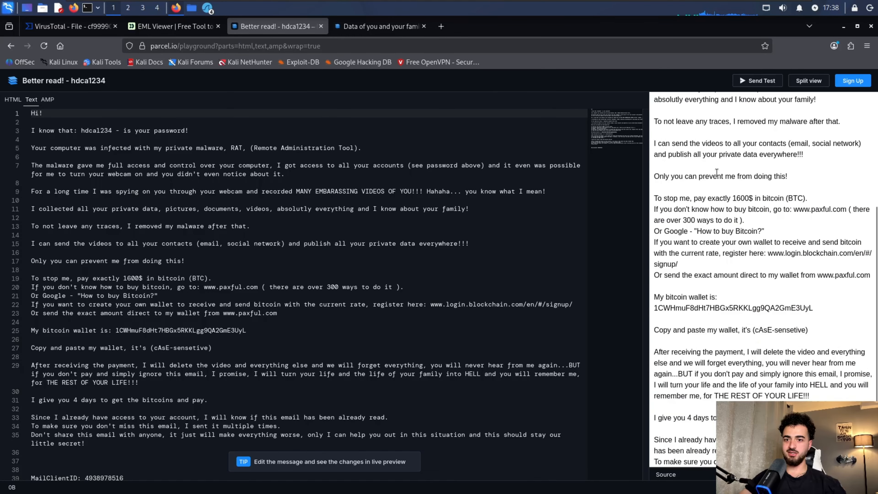
pyautogui.scroll(-1, 131, 304)
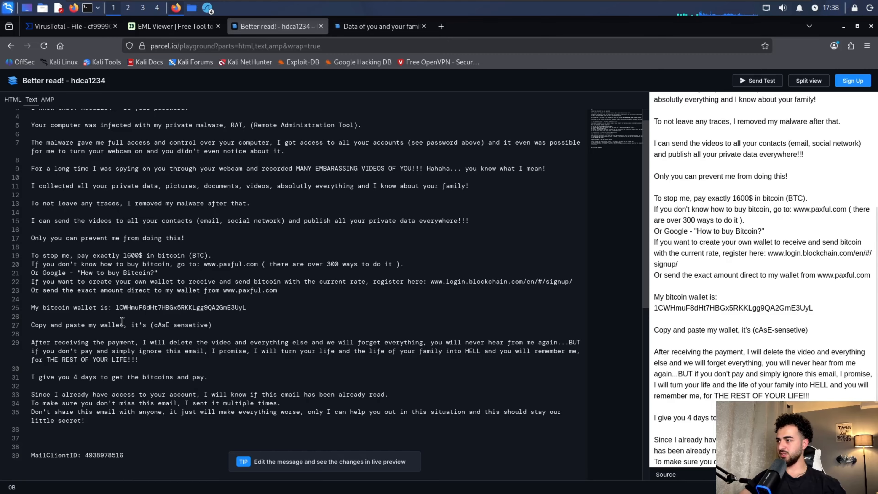
pyautogui.doubleClick(123, 308)
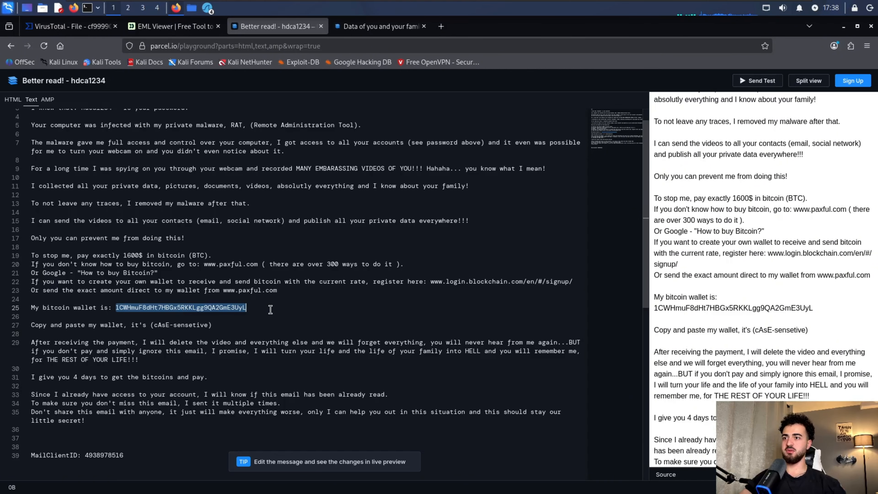
pyautogui.scroll(1, 271, 312)
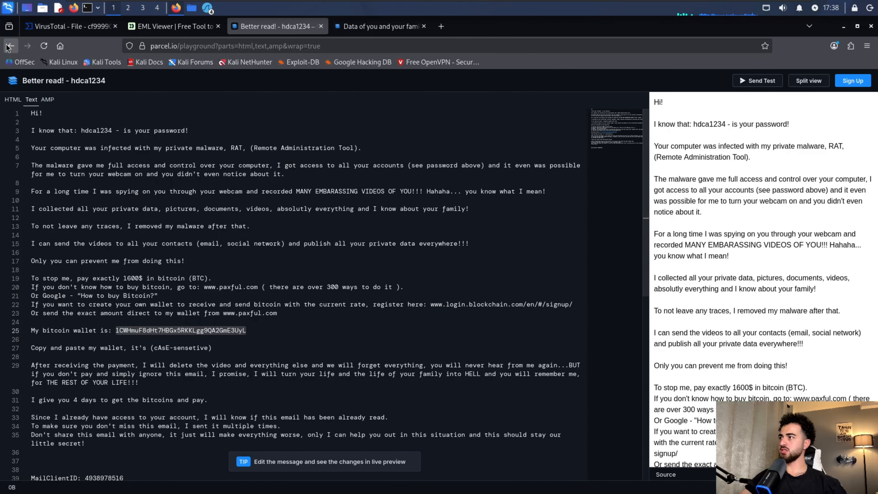
# Step: Load the first exported "I won't warn you again!" email from the results folder into the Encryptomatic EML viewer
pyautogui.click(187, 25)
pyautogui.click(207, 198)
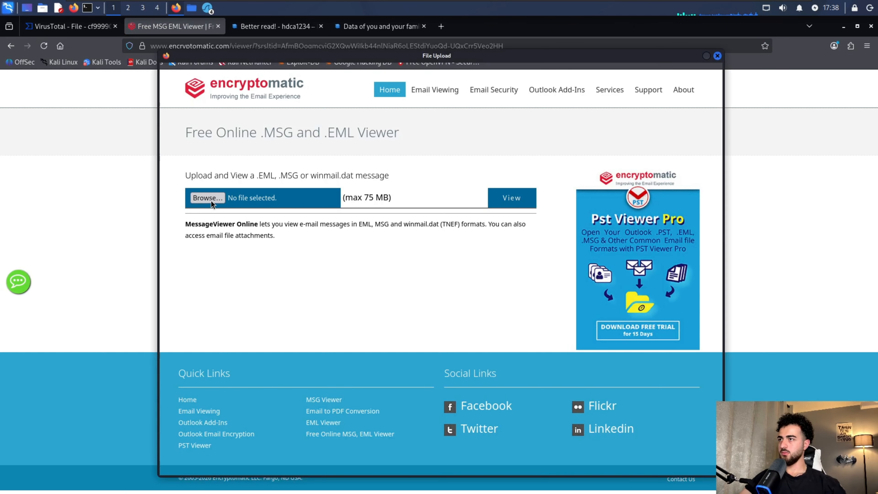
pyautogui.click(347, 72)
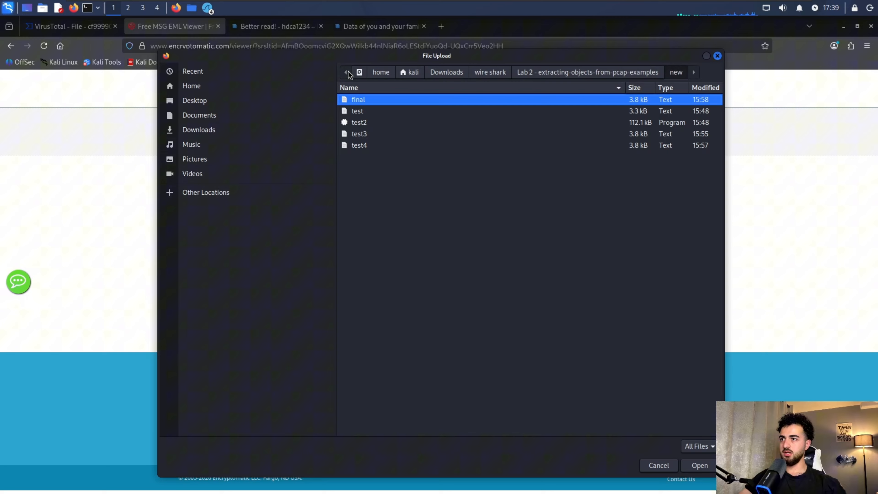
pyautogui.click(526, 76)
pyautogui.doubleClick(401, 112)
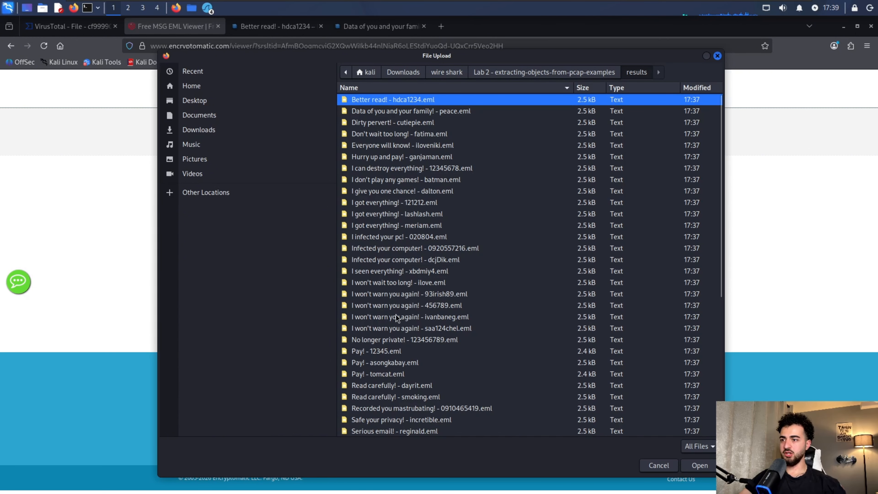
pyautogui.click(396, 297)
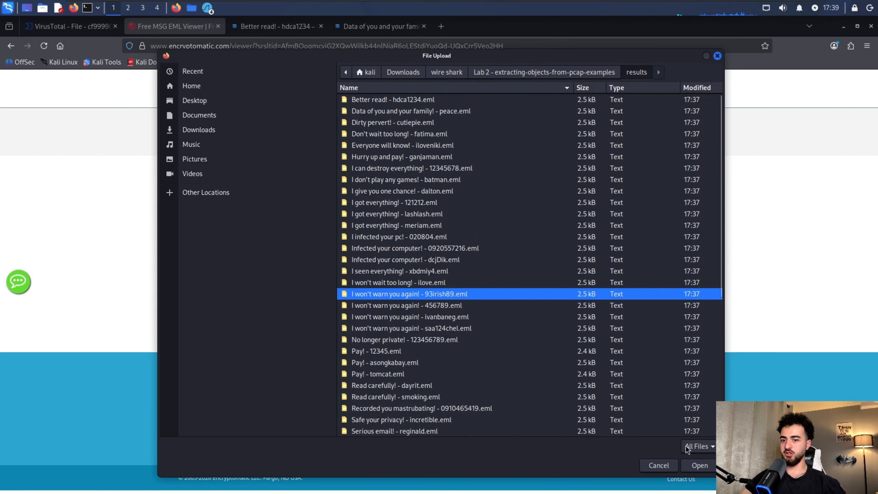
pyautogui.click(707, 467)
pyautogui.click(525, 197)
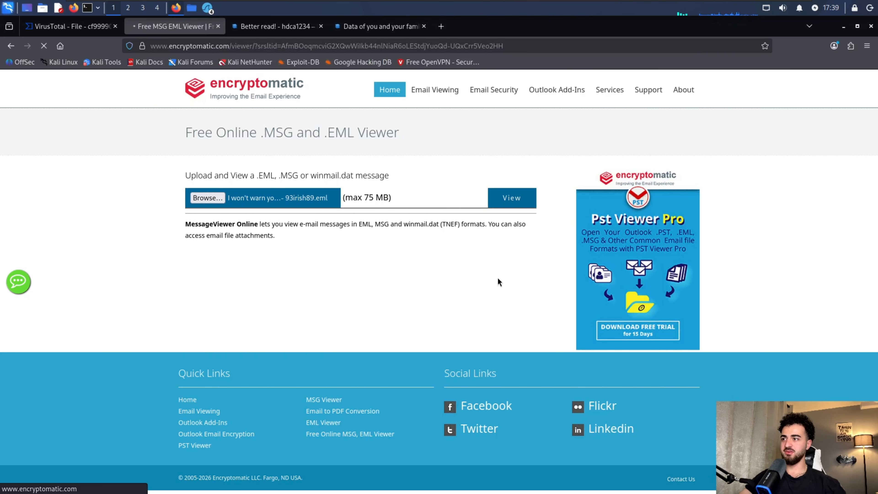
# Step: Examine the subject, sender, recipient and sent time of the "I won't warn you again!" email
pyautogui.scroll(-2, 356, 197)
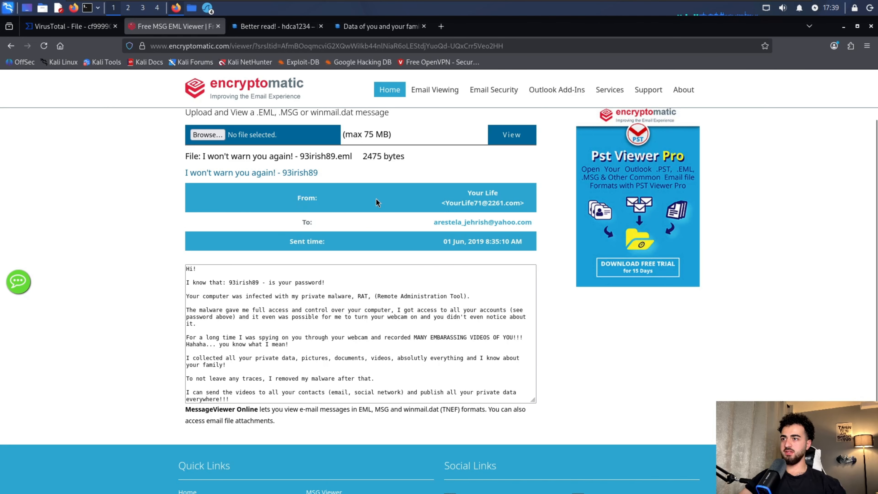
pyautogui.moveTo(180, 172); pyautogui.dragTo(325, 170)
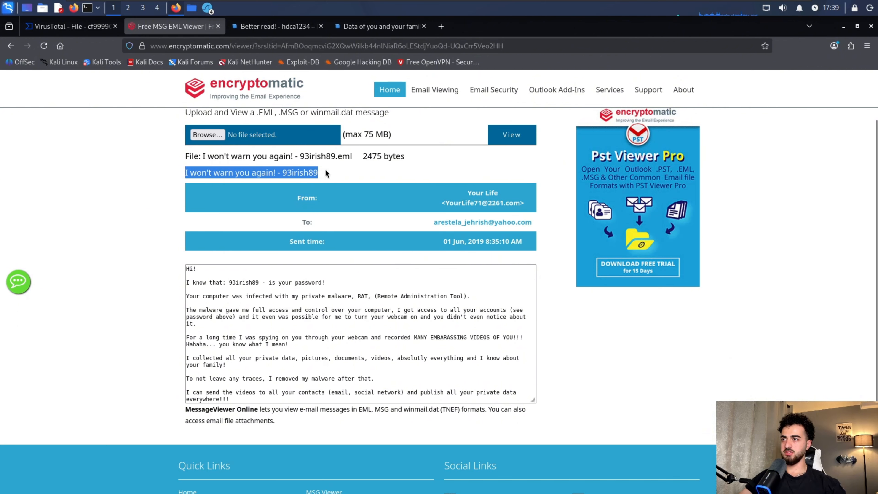
pyautogui.click(296, 199)
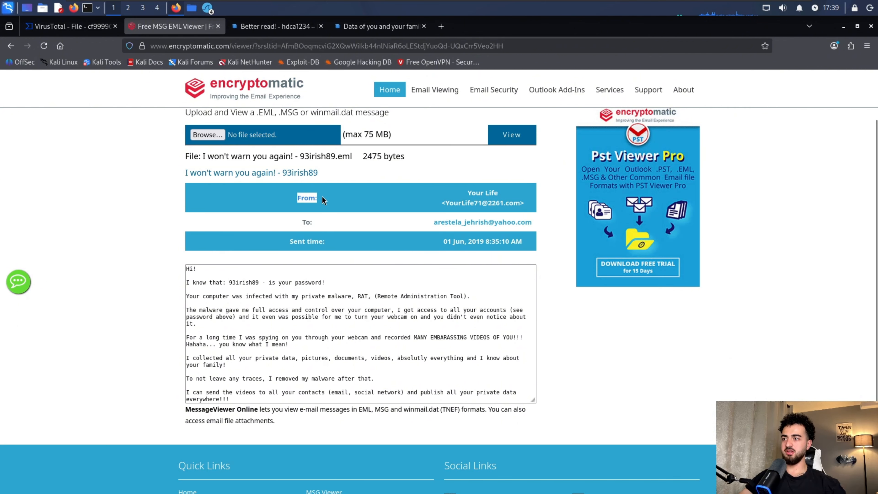
pyautogui.moveTo(421, 198); pyautogui.dragTo(511, 211)
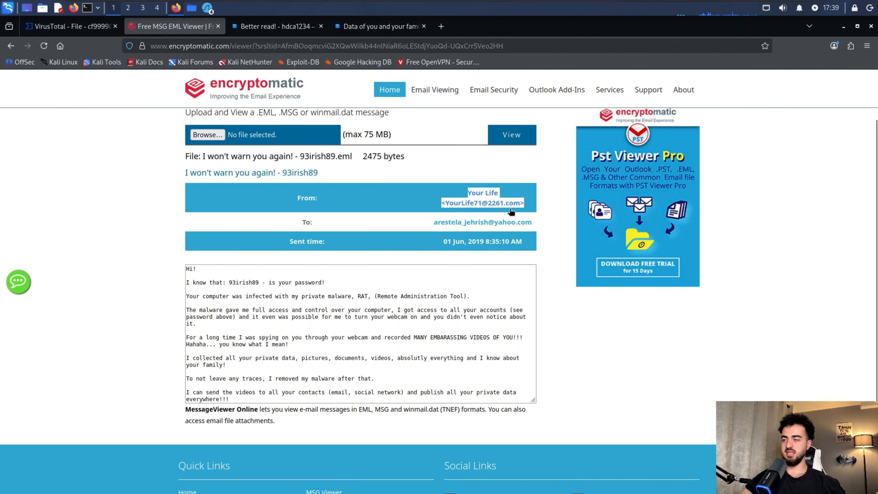
pyautogui.click(425, 223)
pyautogui.moveTo(425, 223); pyautogui.dragTo(533, 224)
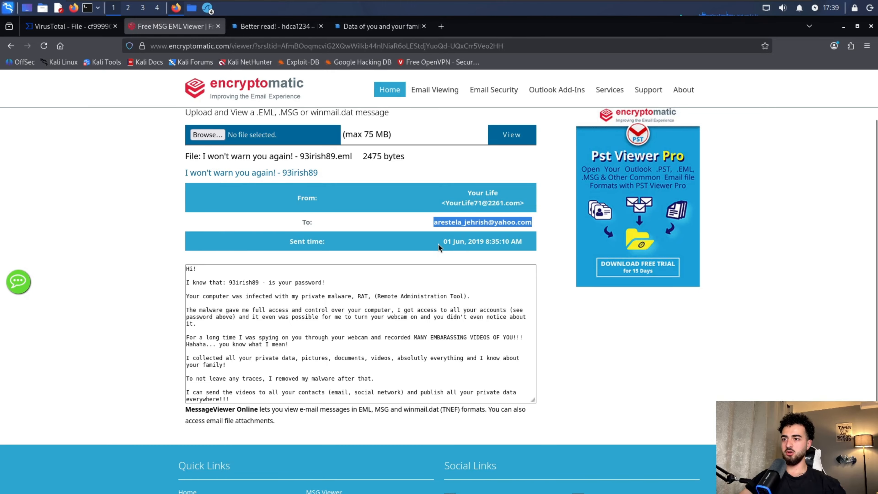
pyautogui.moveTo(439, 243); pyautogui.dragTo(525, 240)
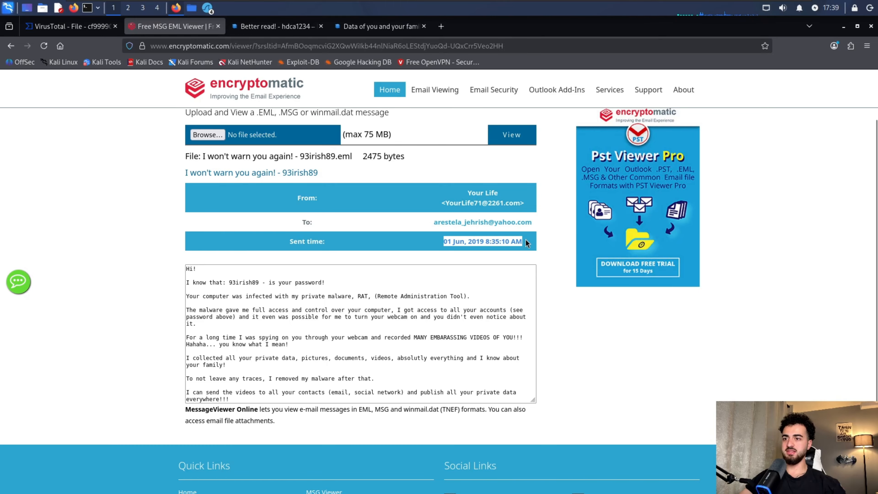
pyautogui.click(610, 363)
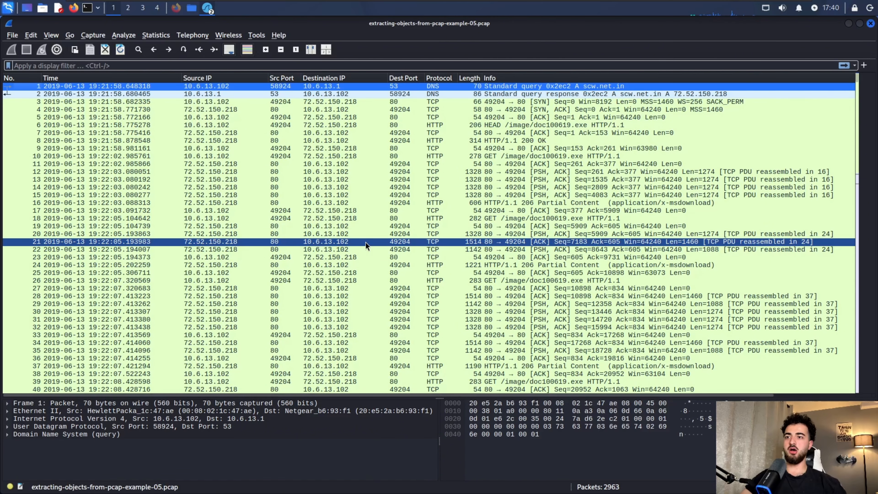
# Step: Filter the extracting-objects-from-pcap-example-05.pcap capture in Wireshark with ftp-data.command
pyautogui.scroll(-1, 113, 118)
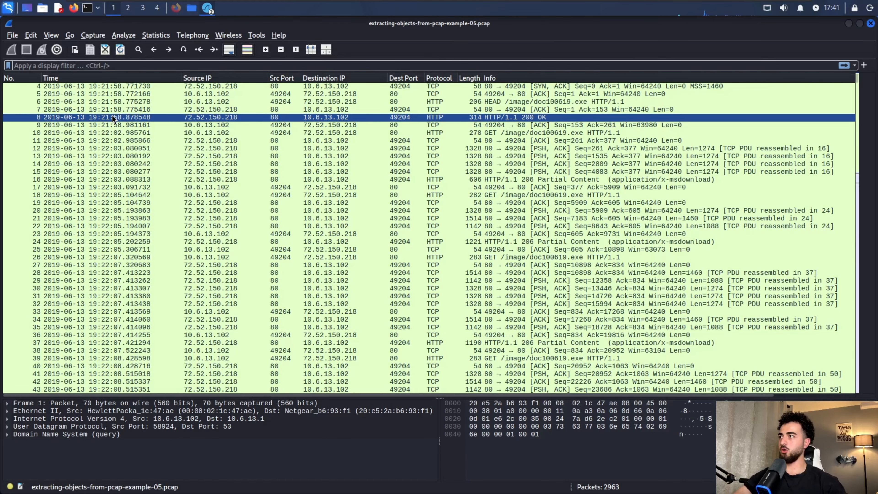
pyautogui.hotkey('ctrl', '/')
pyautogui.write('ftp')
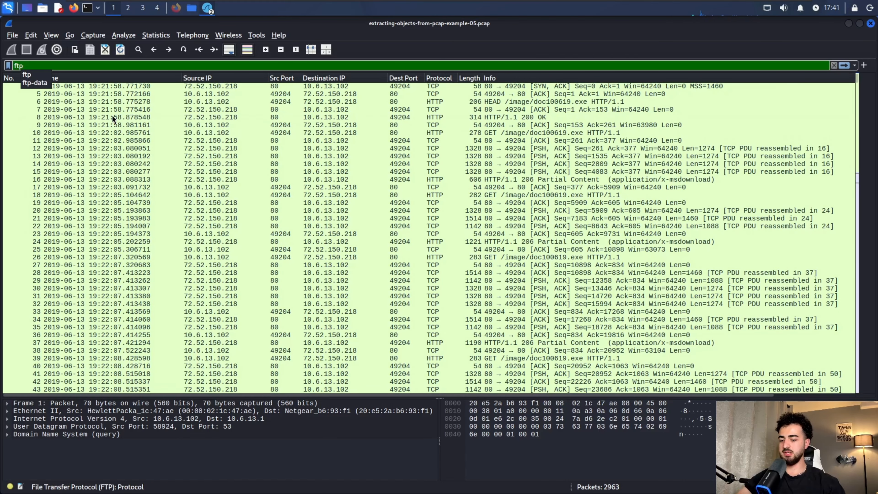
pyautogui.write('-data.command')
pyautogui.press('Return')
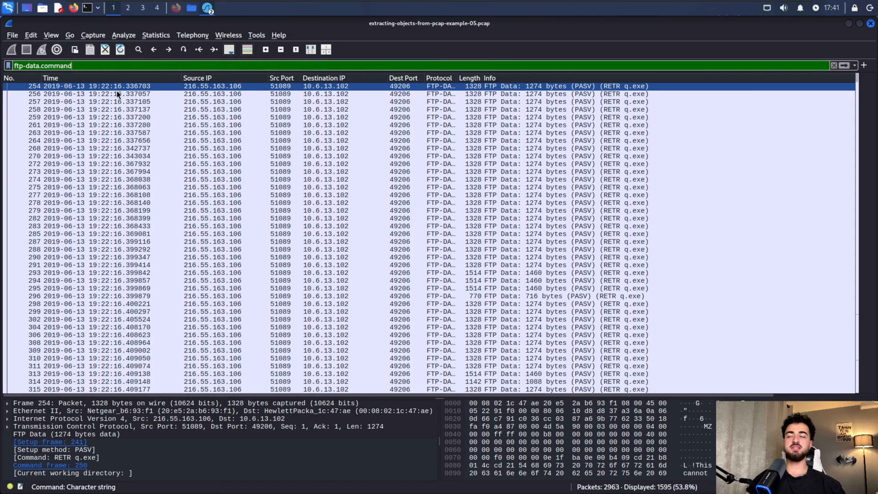
# Step: Sort the FTP data packets by time in descending order and examine the source address and retrieved file of the earliest transfers
pyautogui.click(66, 77)
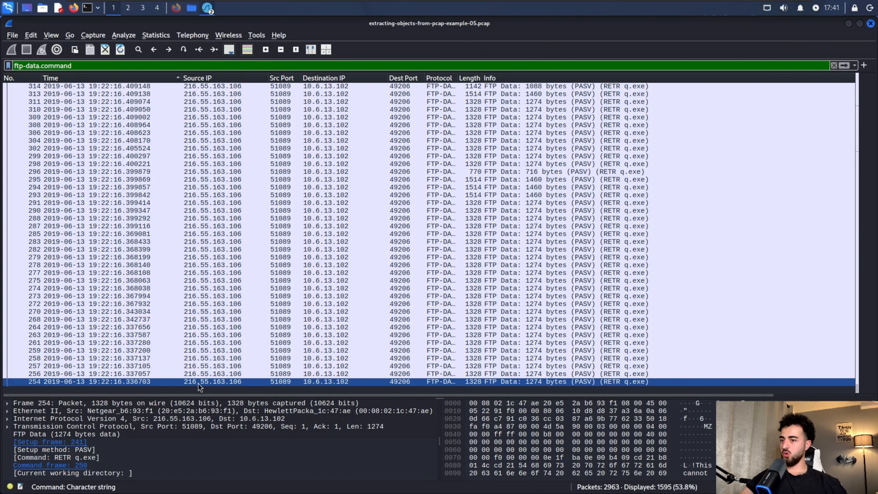
pyautogui.scroll(7, 857, 387)
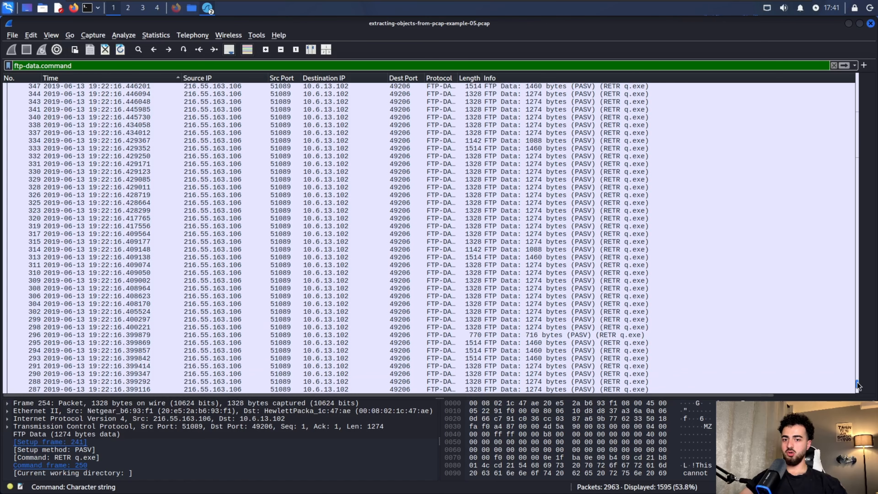
pyautogui.moveTo(858, 383); pyautogui.dragTo(811, 78)
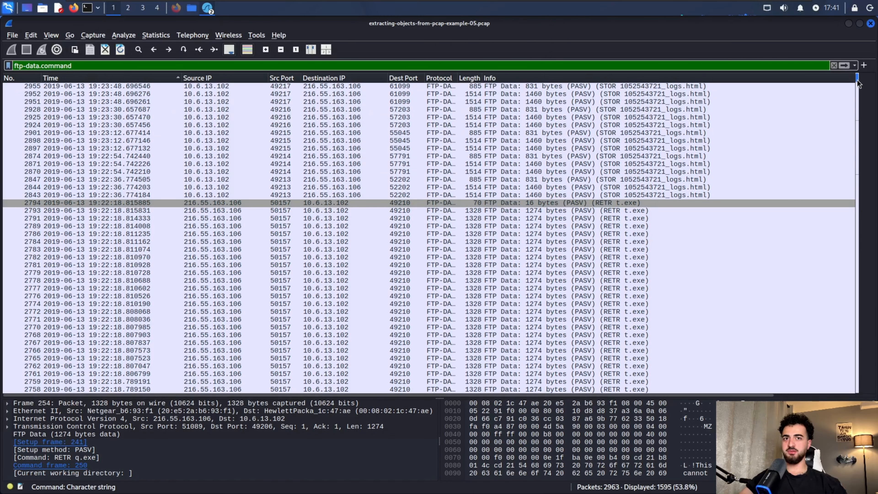
pyautogui.moveTo(859, 83); pyautogui.dragTo(653, 329)
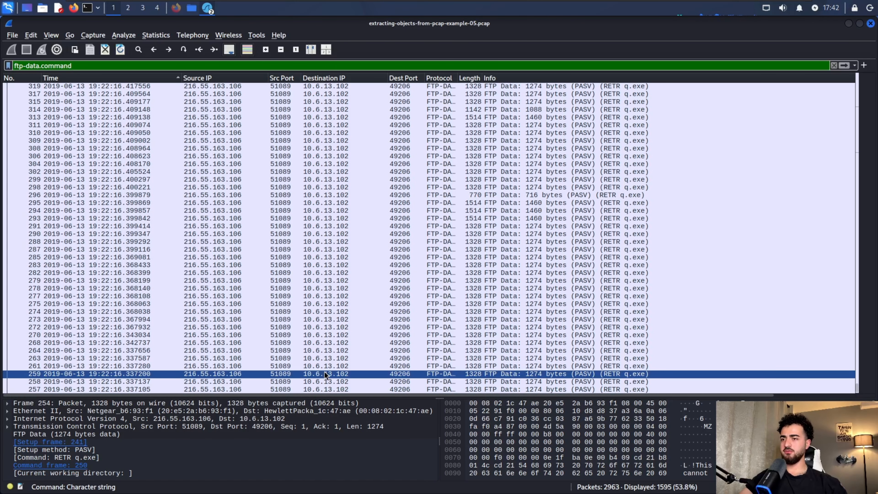
pyautogui.click(206, 210)
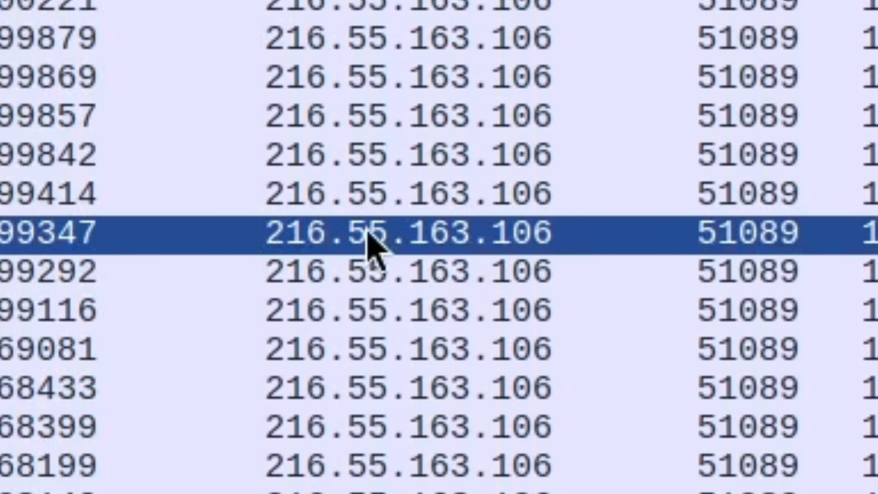
pyautogui.click(294, 218)
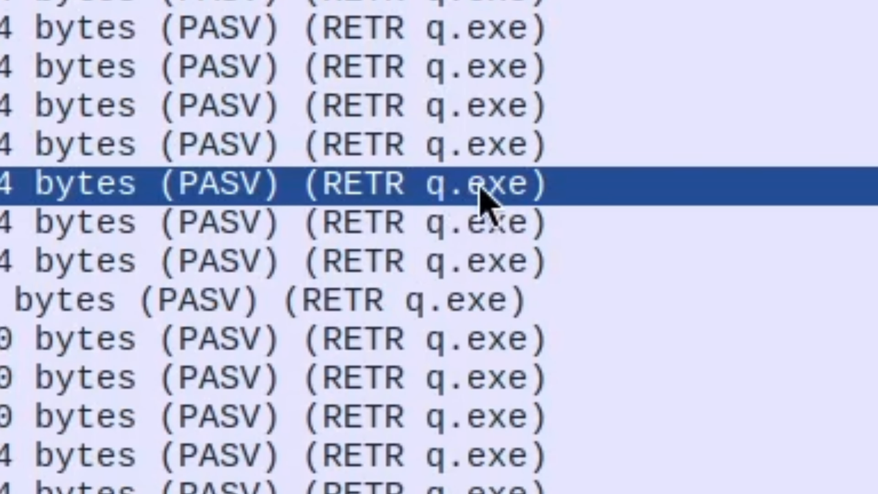
pyautogui.click(560, 239)
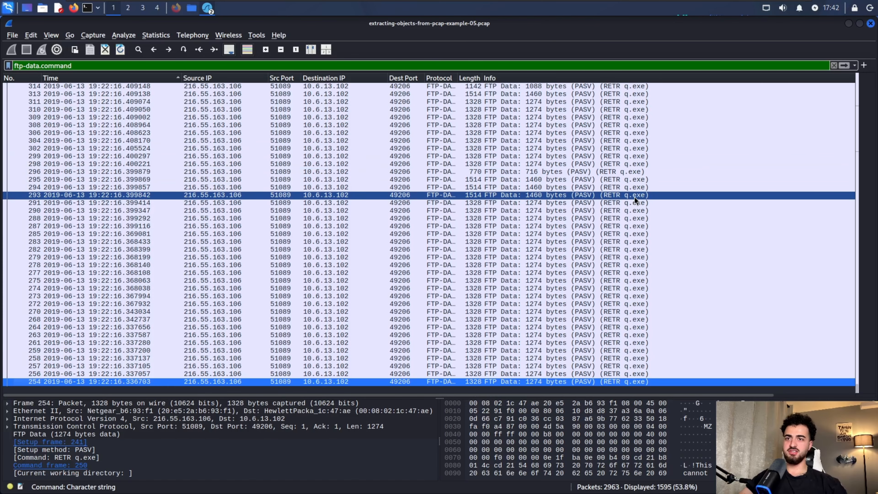
# Step: Go through the FTP data packets from earliest to later ones and examine which executables are retrieved
pyautogui.scroll(14, 449, 437)
pyautogui.scroll(7, 629, 200)
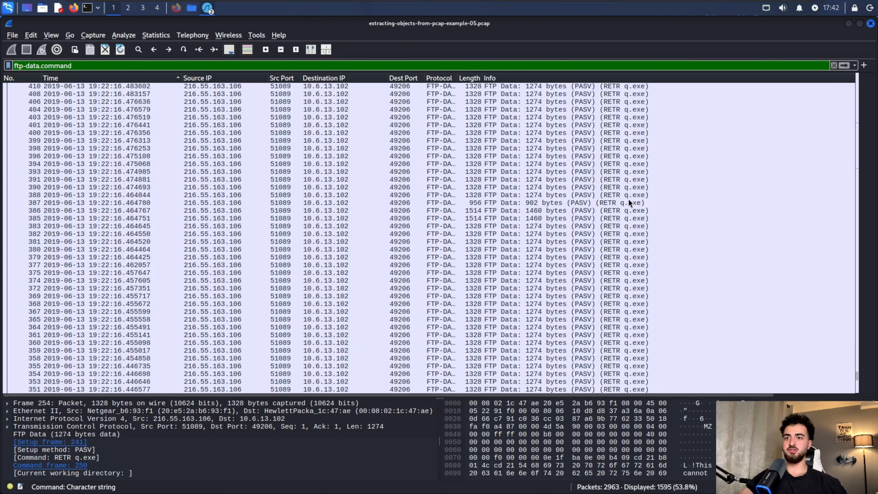
pyautogui.scroll(20, 635, 223)
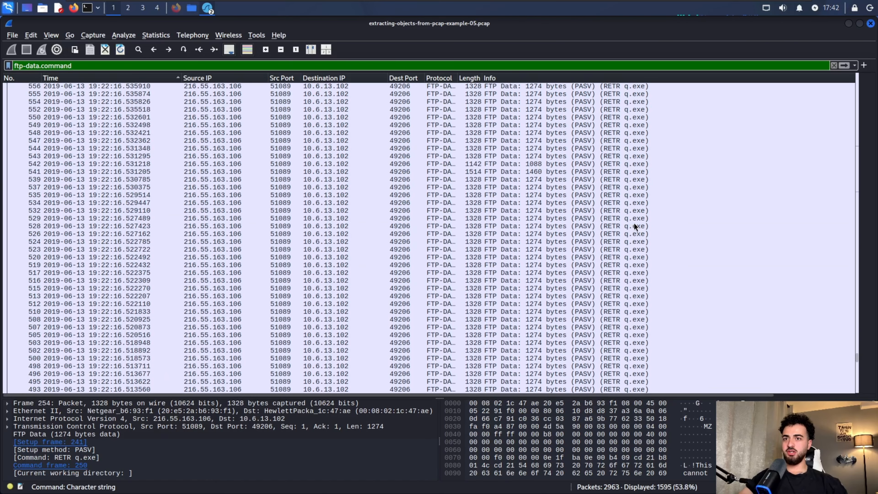
pyautogui.scroll(20, 635, 224)
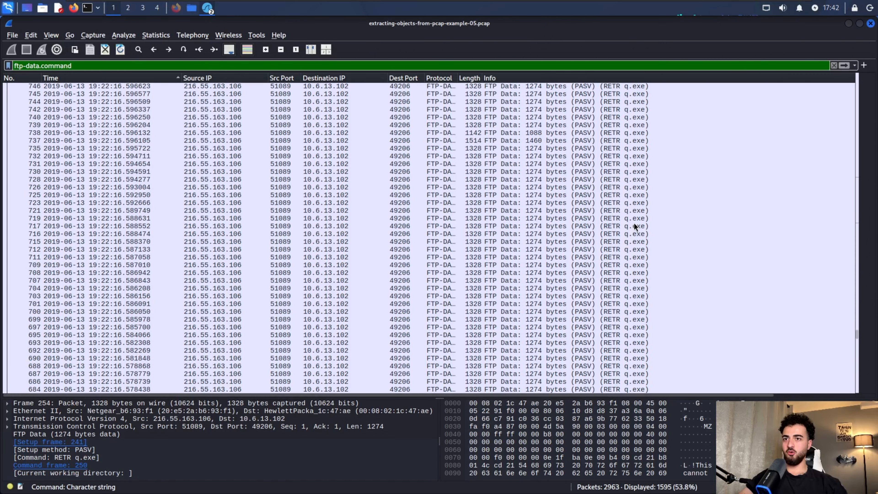
pyautogui.scroll(20, 634, 224)
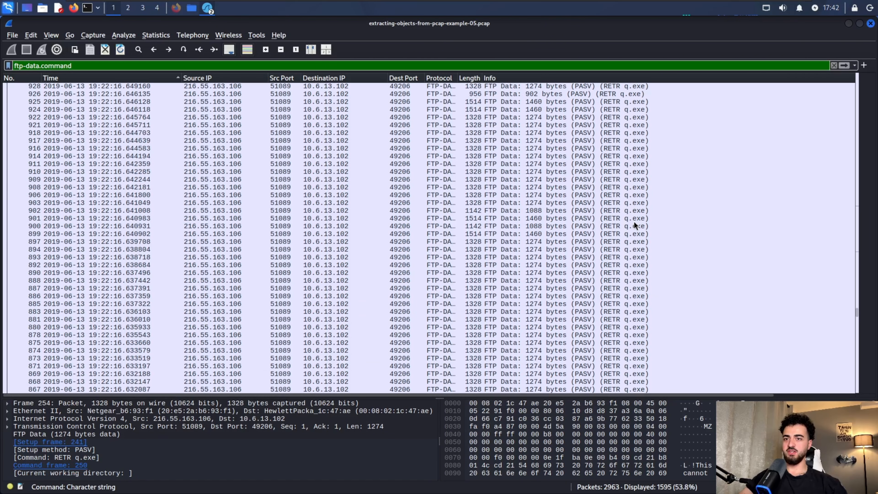
pyautogui.scroll(20, 635, 222)
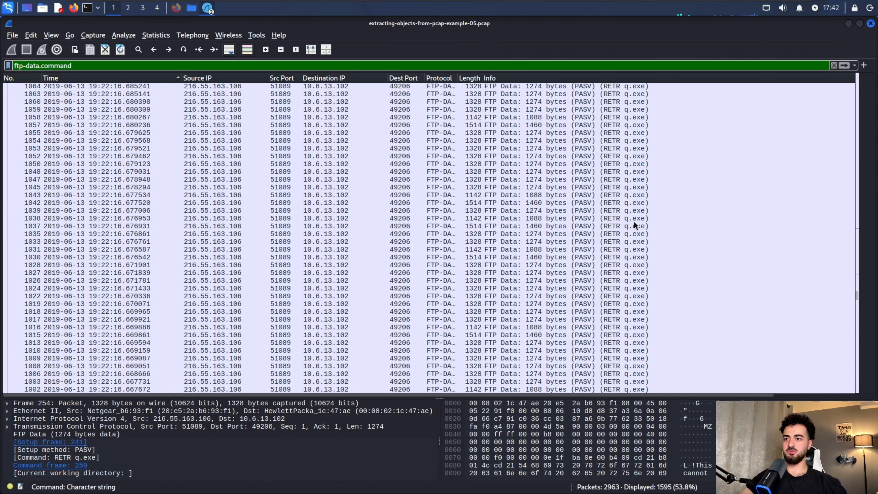
pyautogui.click(628, 165)
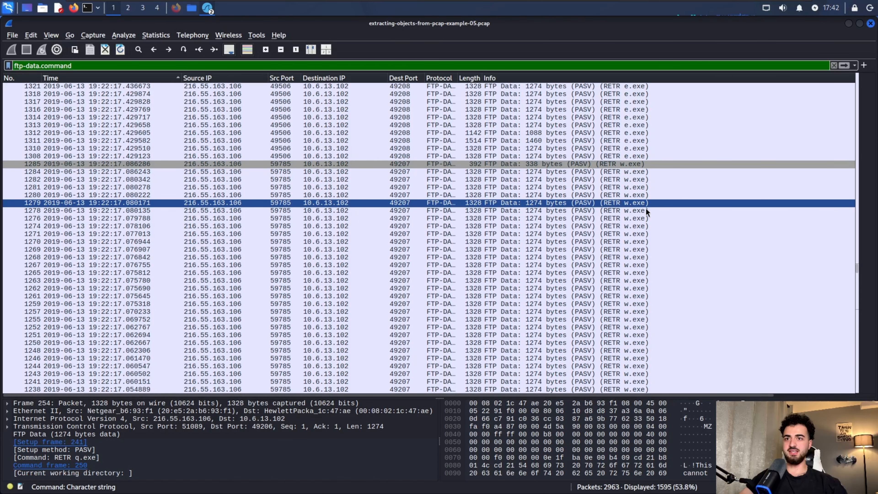
pyautogui.scroll(14, 637, 215)
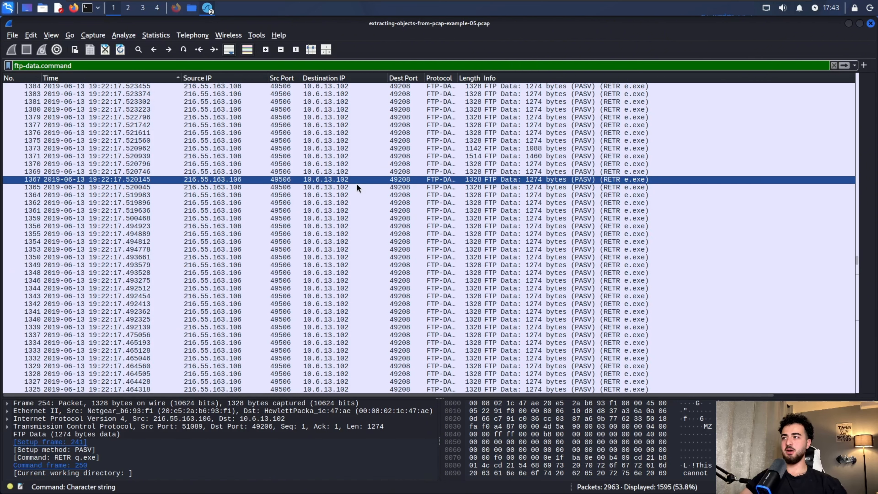
pyautogui.click(12, 35)
pyautogui.moveTo(60, 219)
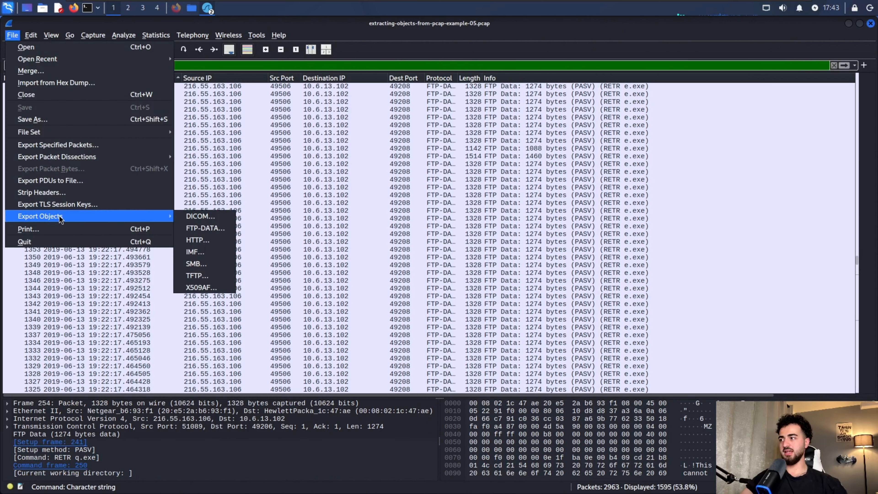
pyautogui.click(424, 206)
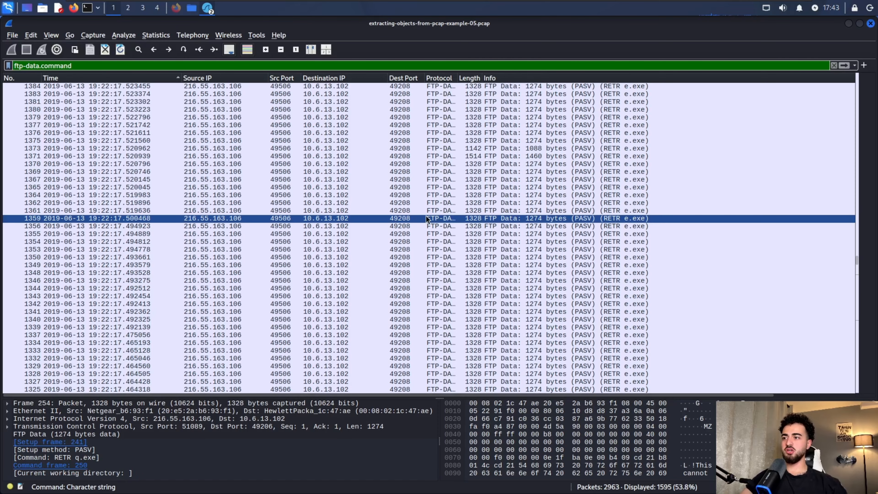
# Step: Follow the TCP stream of an FTP data packet belonging to the e.exe download
pyautogui.rightClick(383, 210)
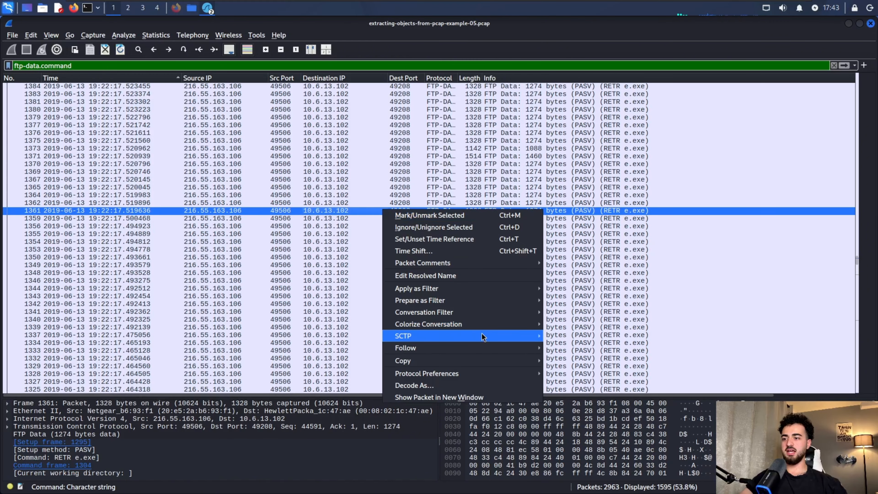
pyautogui.moveTo(473, 346)
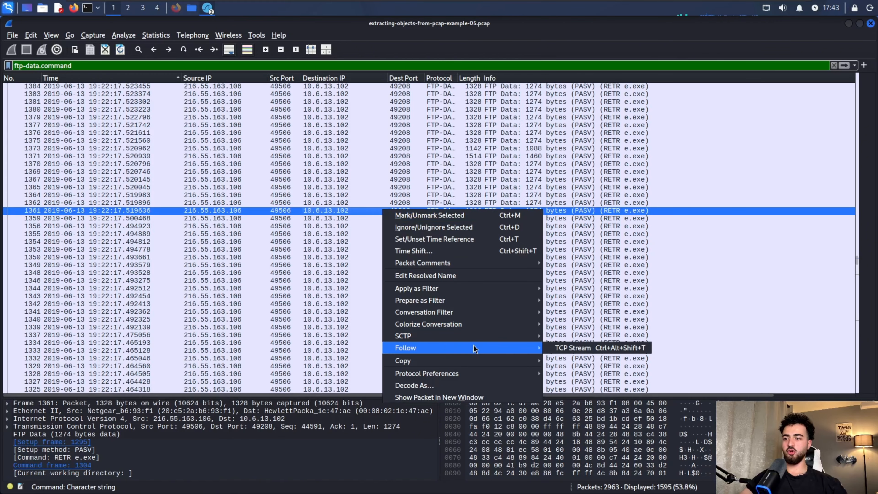
pyautogui.click(552, 349)
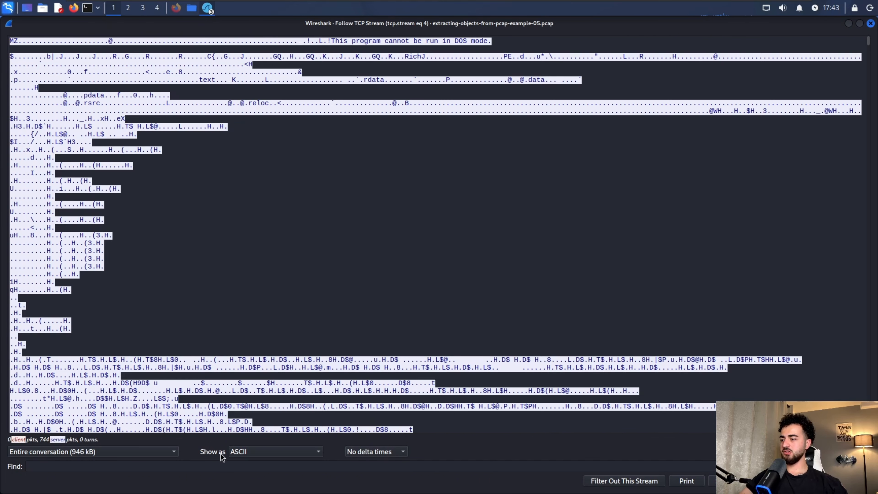
# Step: Show the followed e.exe TCP stream as Raw data
pyautogui.click(296, 452)
pyautogui.click(343, 470)
pyautogui.click(306, 452)
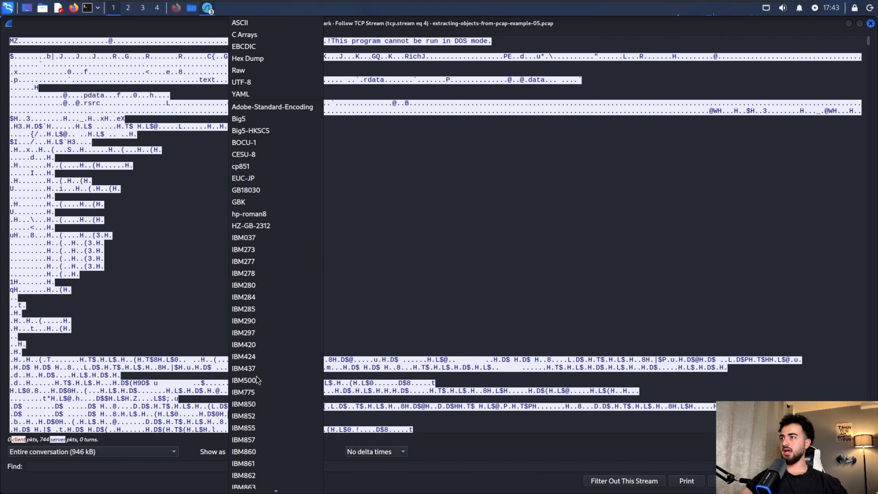
pyautogui.click(239, 71)
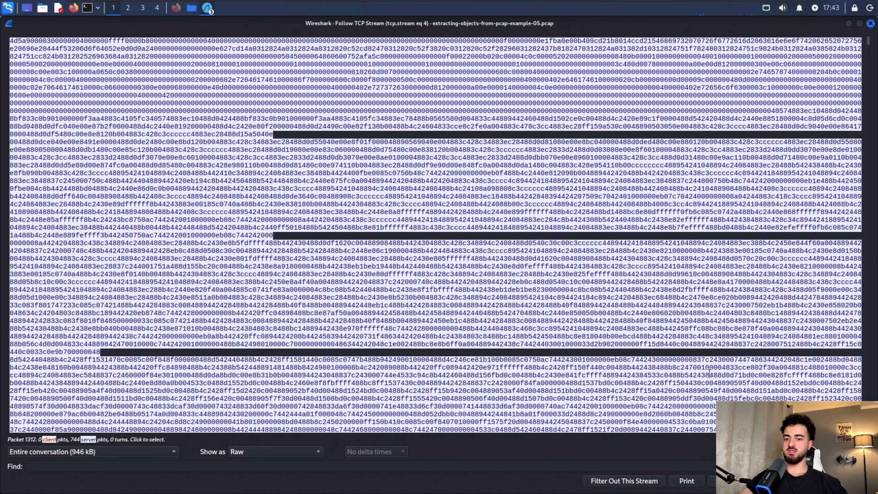
# Step: Save the raw stream content as sus1 in the results folder and close the stream view
pyautogui.click(712, 481)
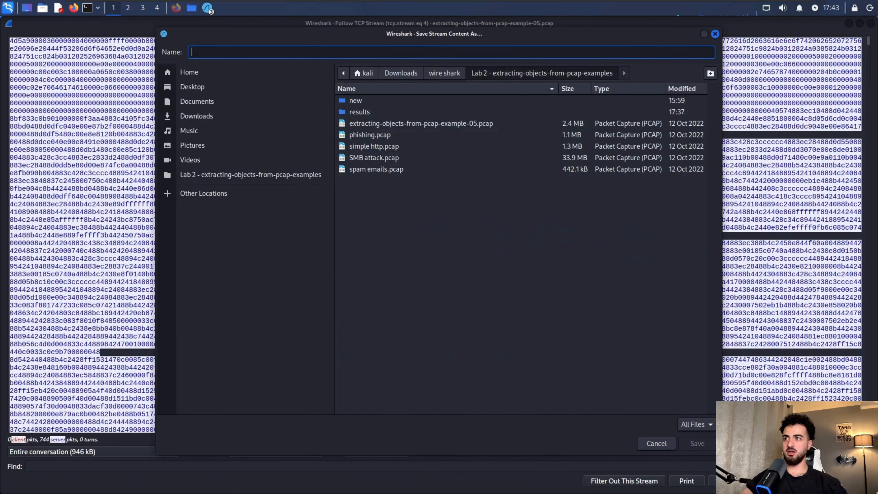
pyautogui.click(325, 54)
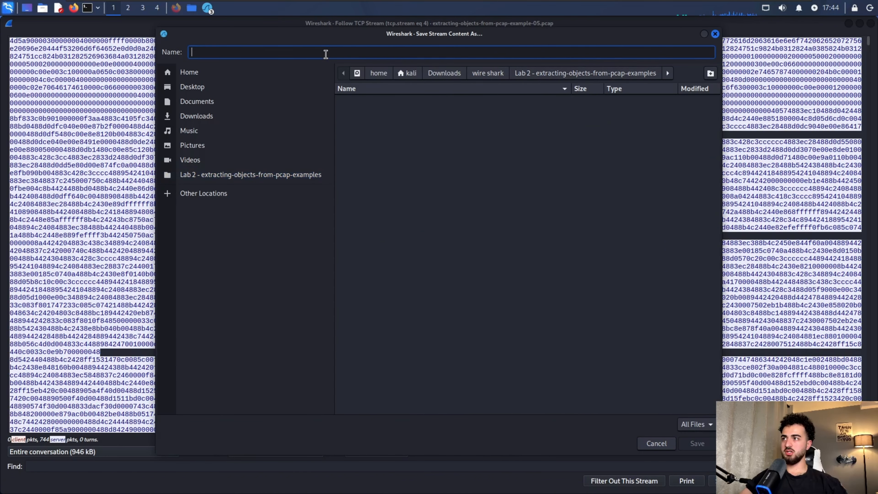
pyautogui.write('sus1')
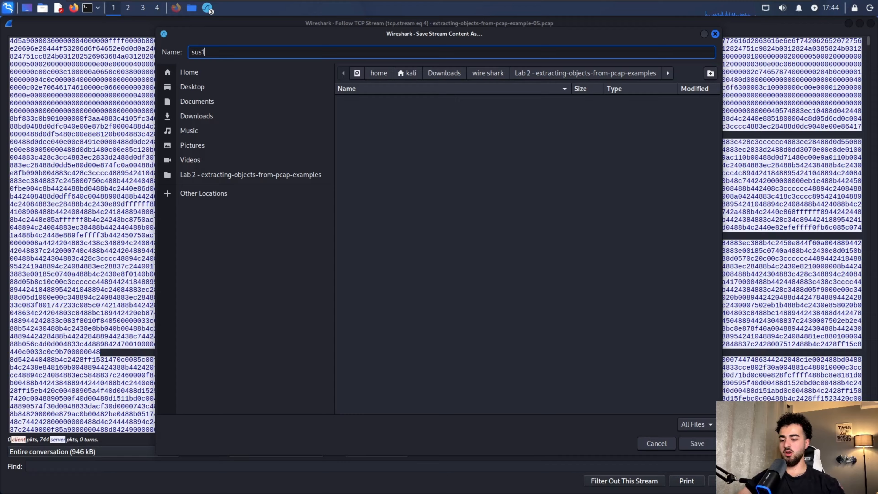
pyautogui.press('Return')
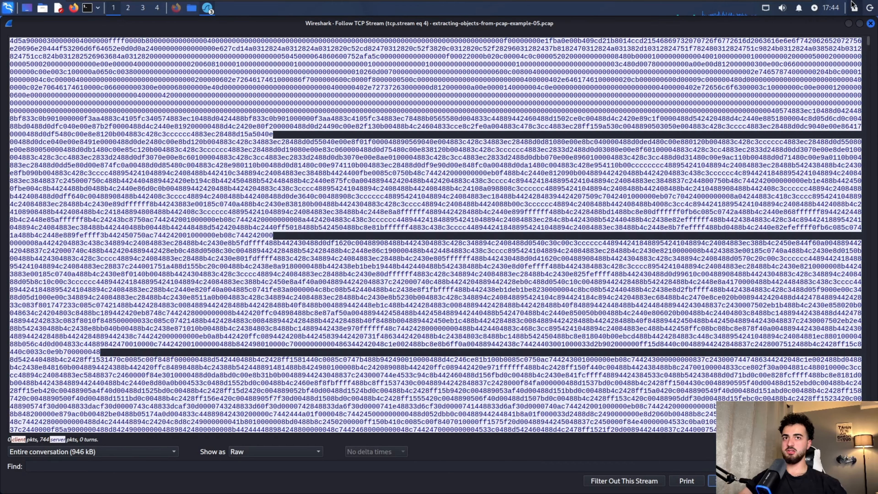
pyautogui.click(851, 25)
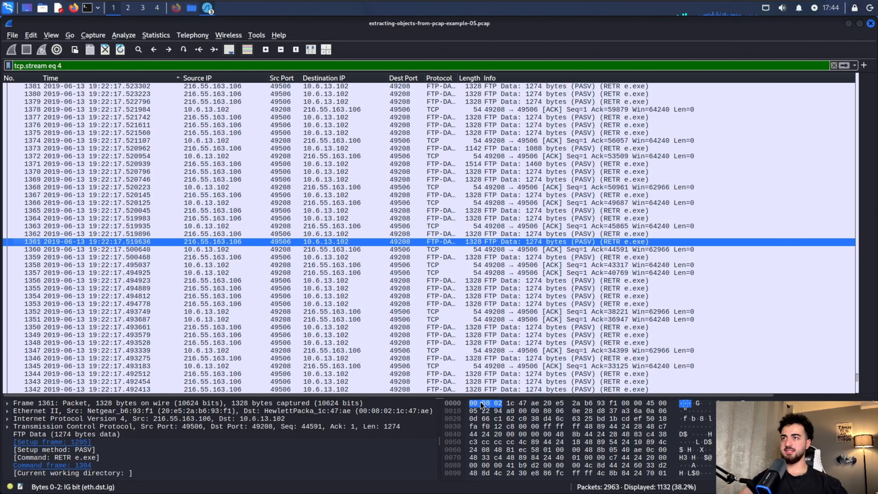
# Step: Check sus1 in the results folder, submit it to VirusTotal in Firefox, and examine the file's name and vendor detections
pyautogui.click(191, 8)
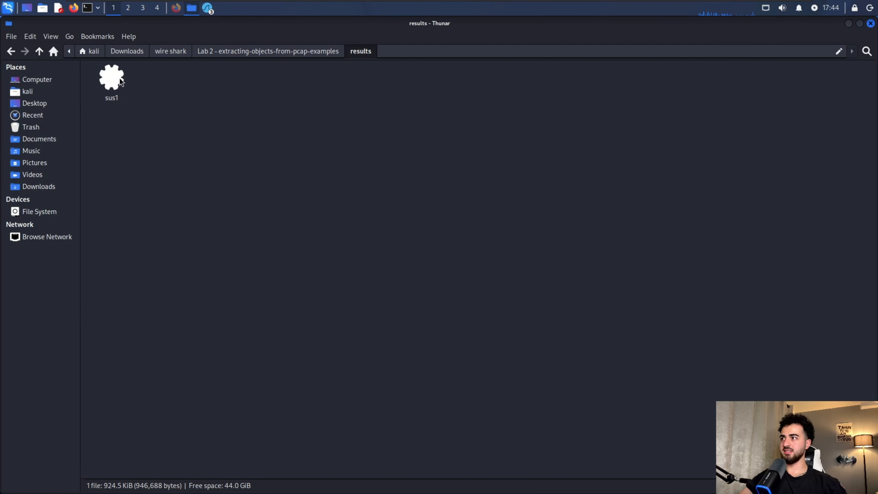
pyautogui.click(176, 8)
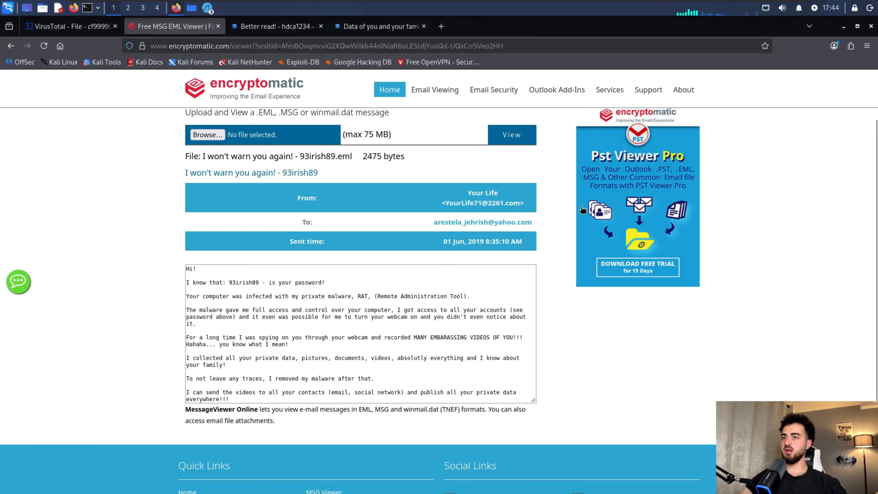
pyautogui.click(69, 26)
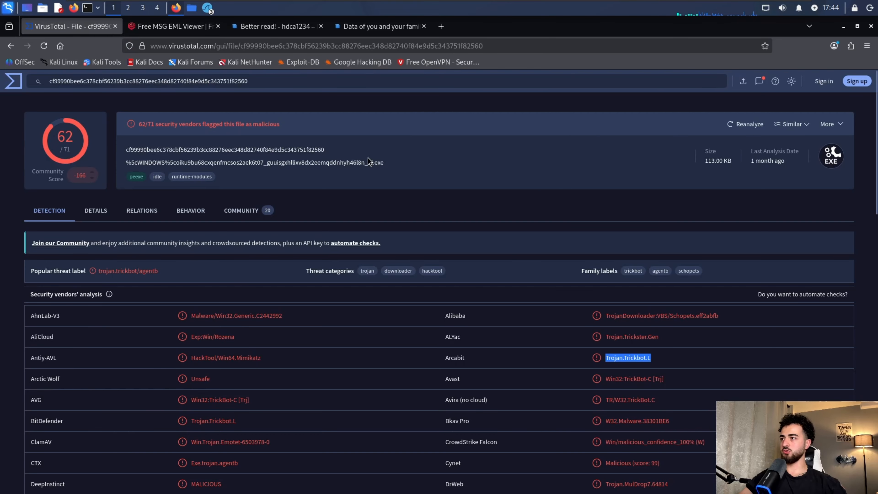
pyautogui.click(11, 46)
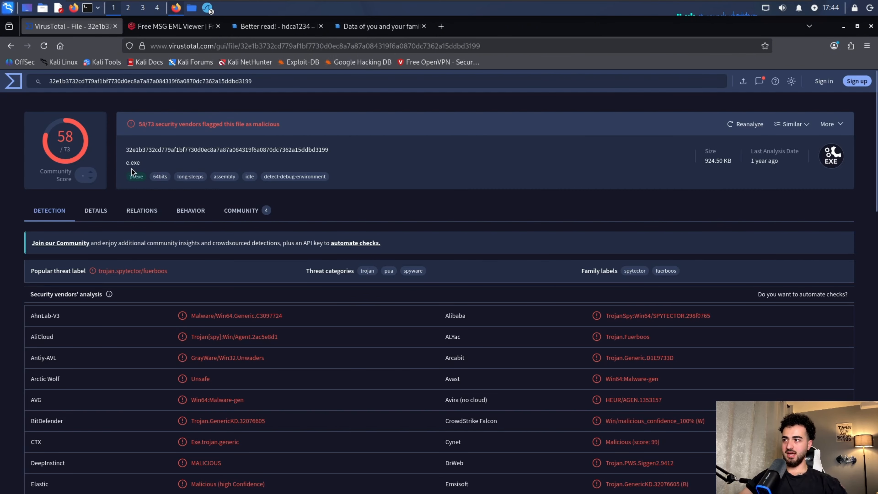
pyautogui.moveTo(127, 166); pyautogui.dragTo(142, 168)
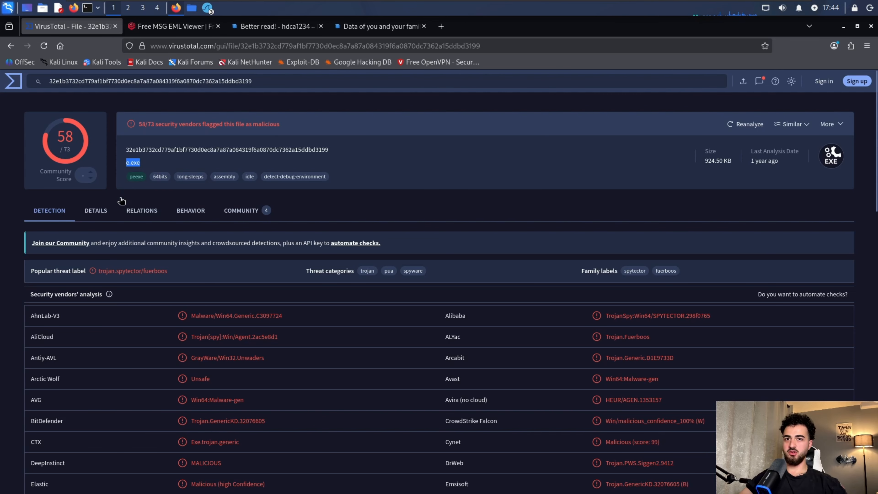
pyautogui.scroll(-3, 372, 307)
pyautogui.click(844, 26)
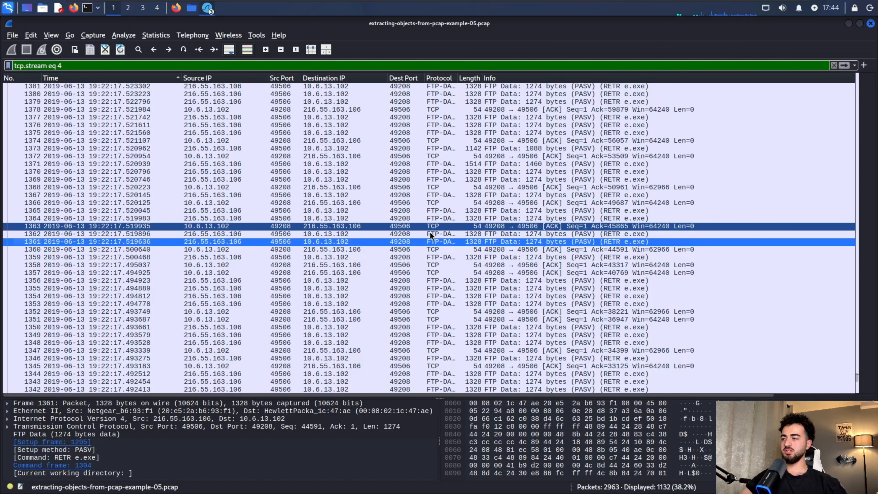
pyautogui.write('ftp-data.command')
pyautogui.press('Return')
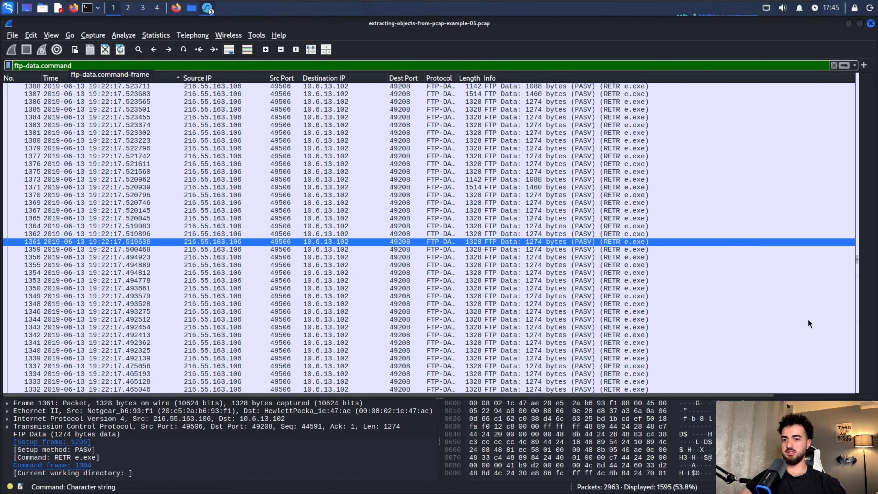
pyautogui.scroll(-20, 500, 301)
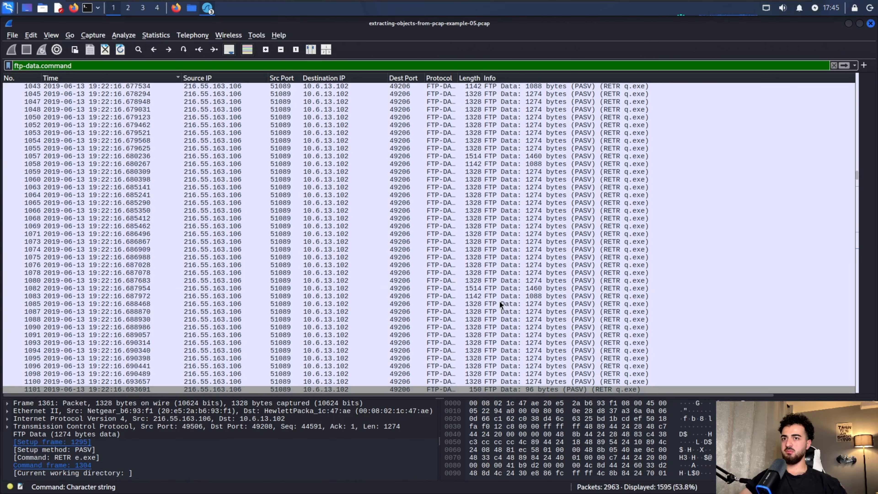
pyautogui.scroll(20, 500, 301)
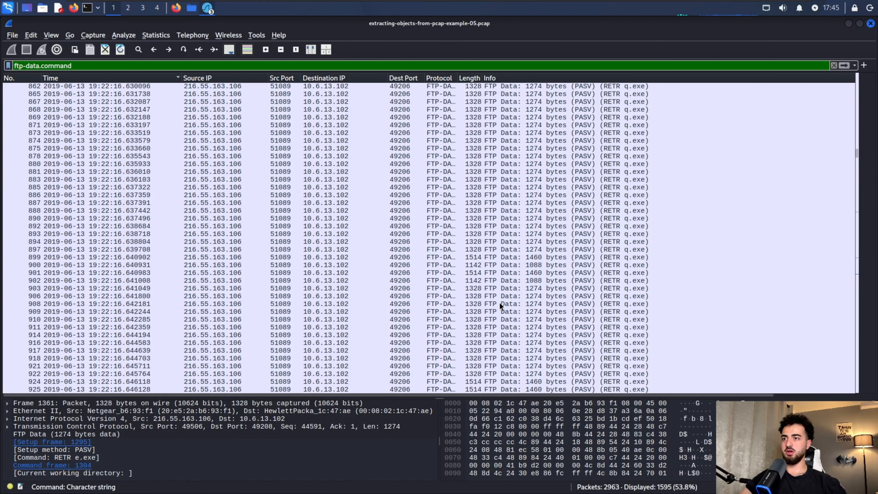
pyautogui.scroll(20, 500, 303)
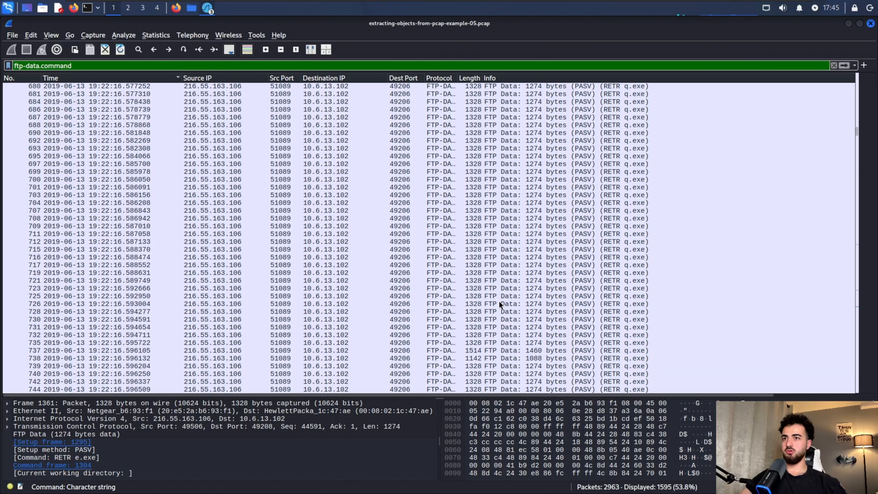
pyautogui.scroll(20, 499, 301)
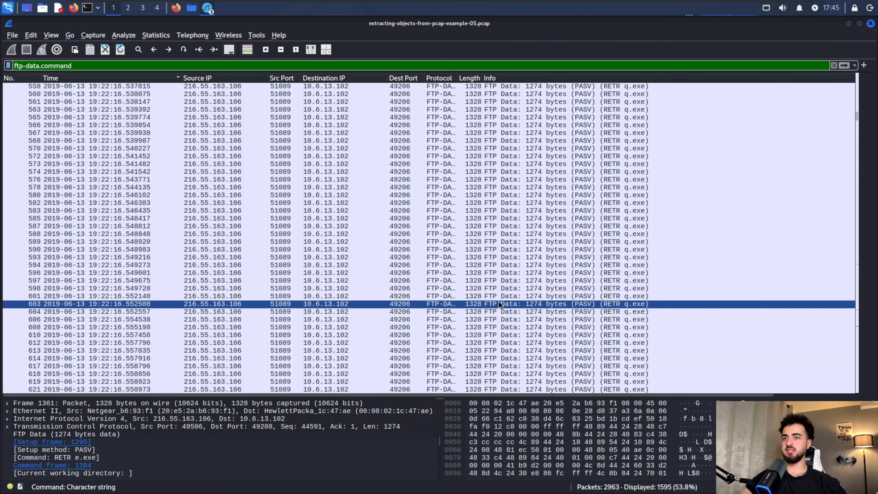
pyautogui.scroll(10, 499, 301)
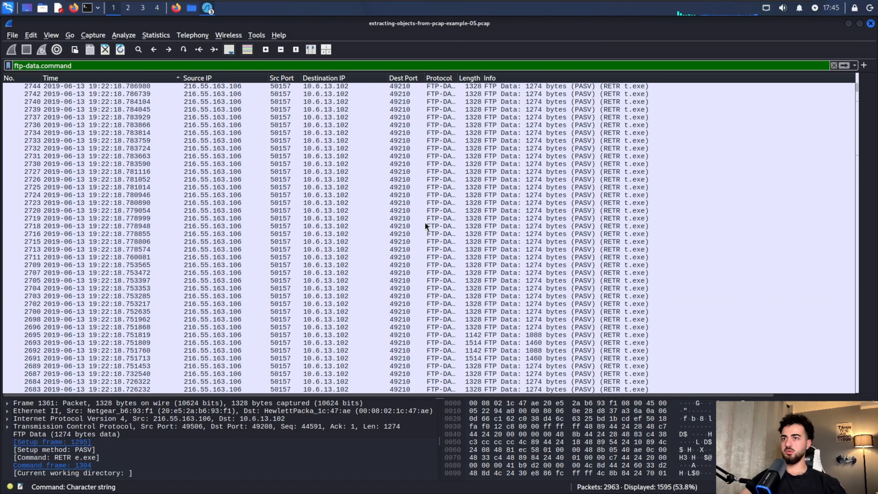
pyautogui.scroll(10, 425, 223)
pyautogui.click(577, 194)
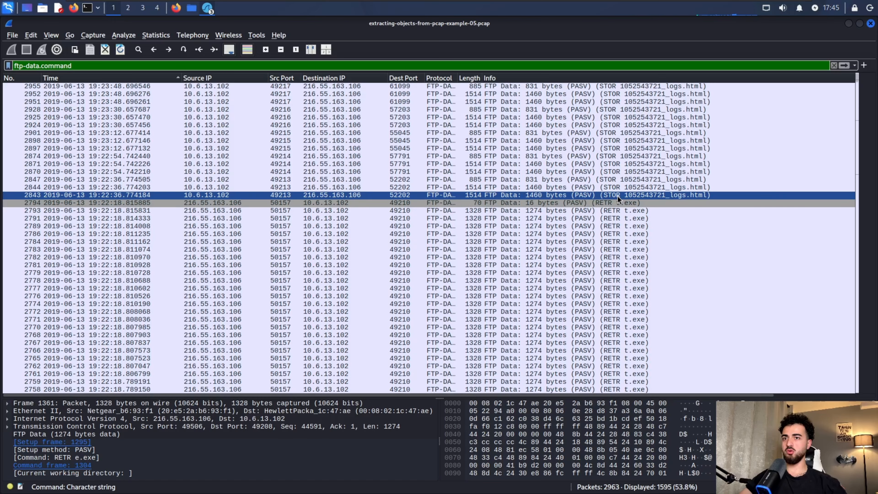
pyautogui.click(193, 88)
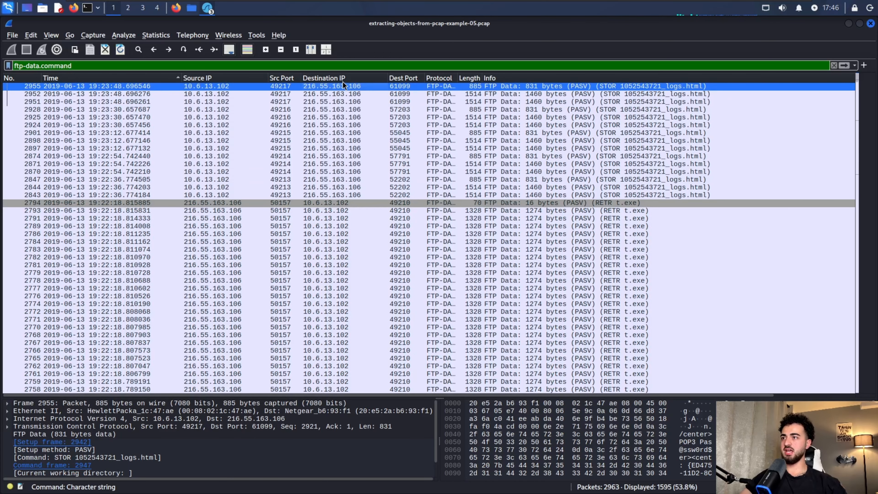
pyautogui.rightClick(558, 89)
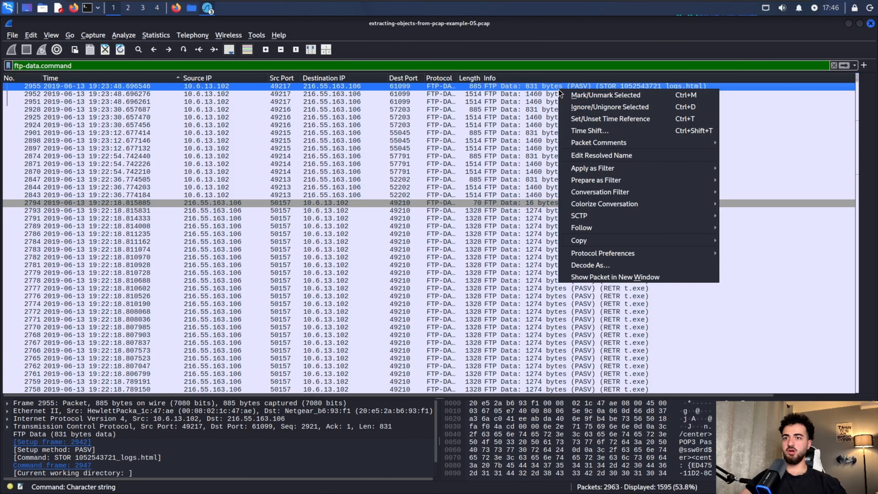
pyautogui.moveTo(626, 231)
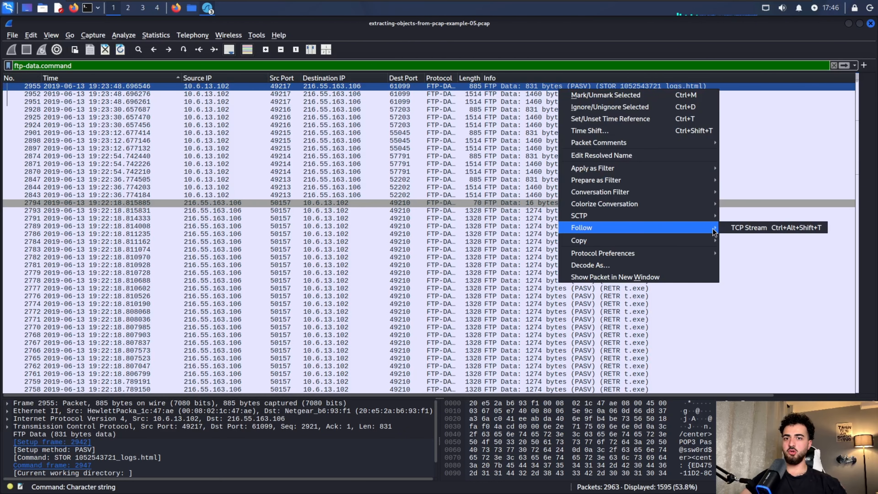
pyautogui.click(733, 227)
pyautogui.click(299, 456)
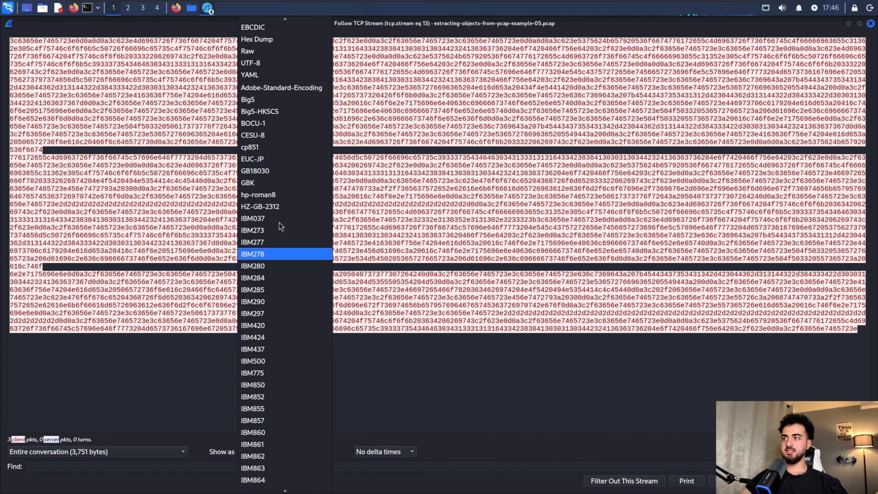
pyautogui.scroll(1, 258, 77)
pyautogui.click(272, 22)
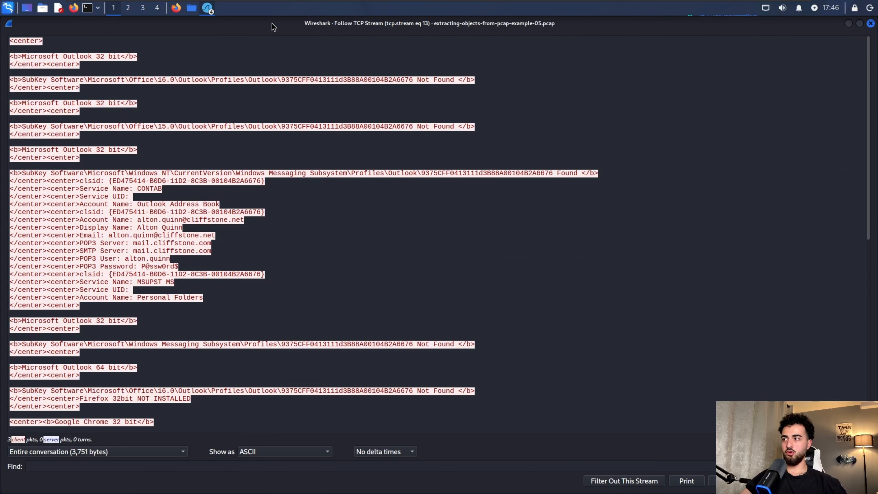
# Step: Switch the log file's stream to Raw and save its content as sus2 in the results folder
pyautogui.click(300, 453)
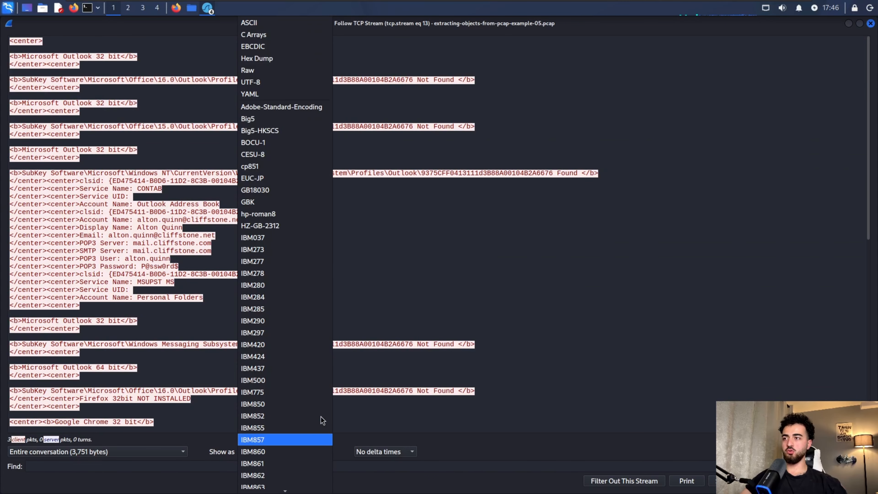
pyautogui.click(273, 70)
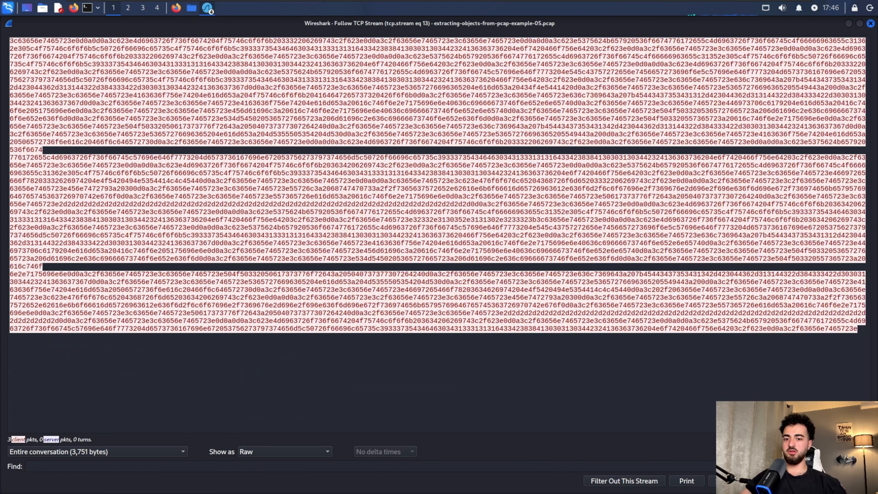
pyautogui.click(730, 481)
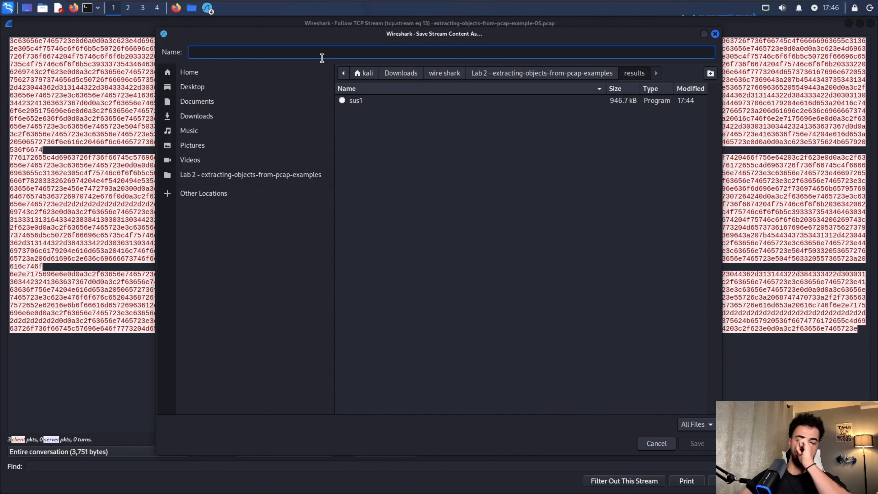
pyautogui.write('sus2')
pyautogui.press('Return')
# Step: Open sus2 from the results folder in LibreOffice Writer and read the logged Outlook and Chrome account details
pyautogui.click(192, 7)
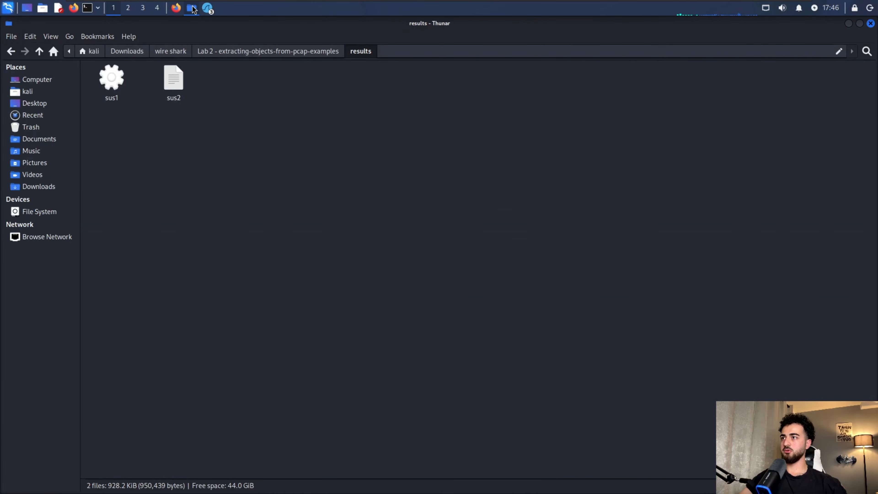
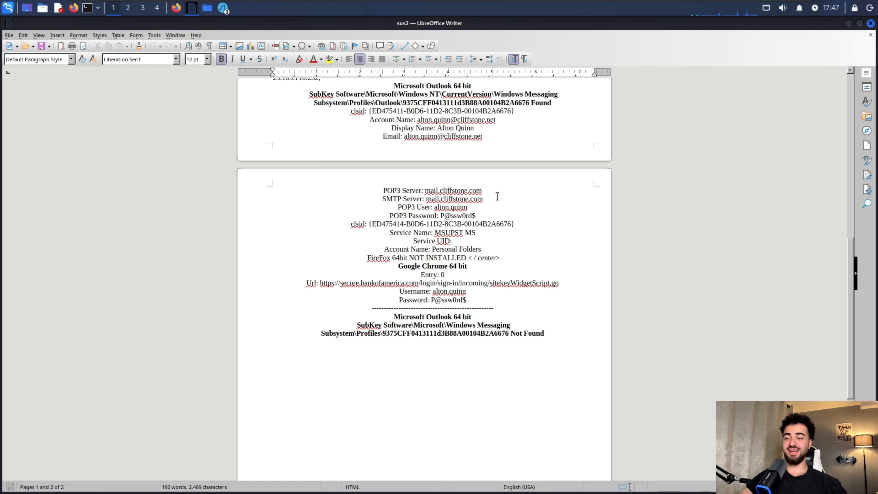
pyautogui.scroll(15, 497, 196)
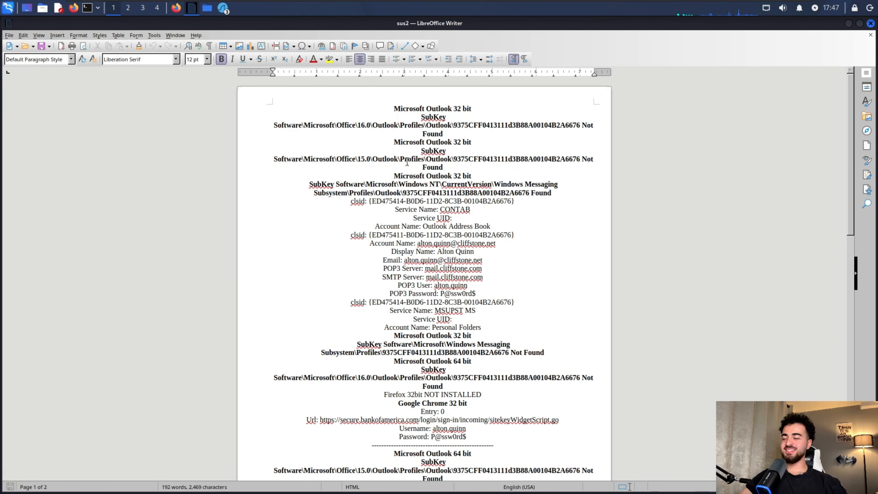
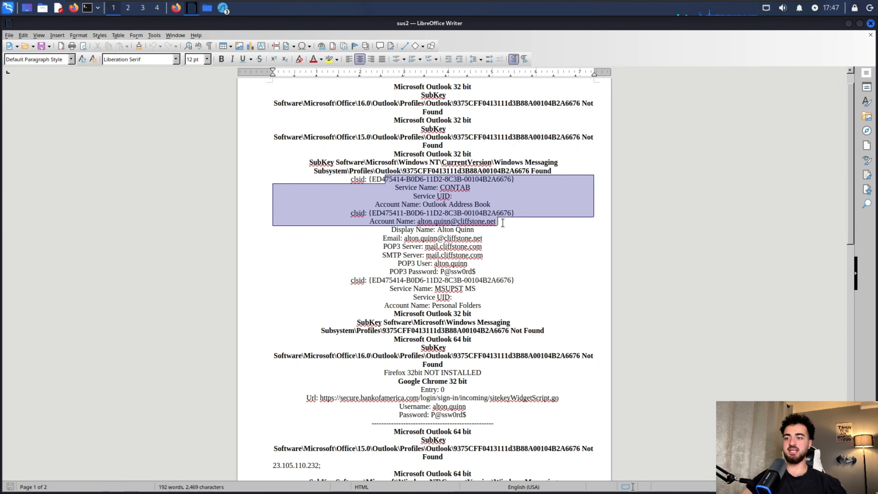
pyautogui.click(560, 162)
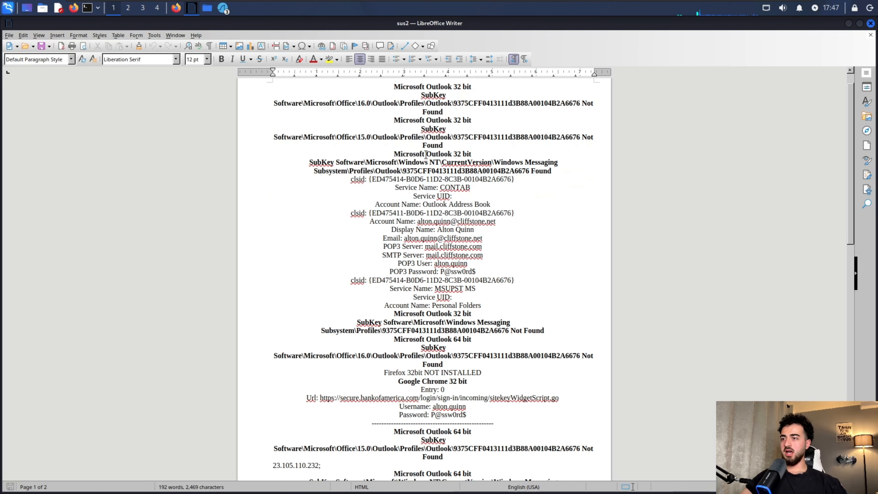
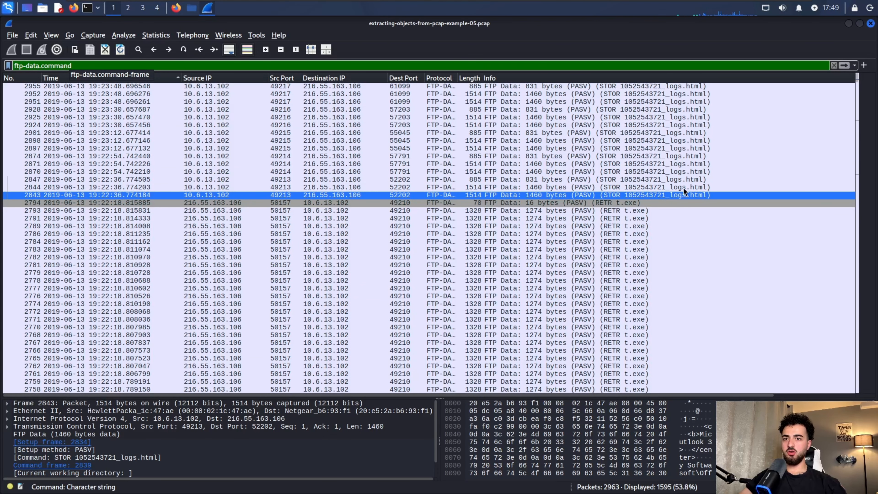
pyautogui.click(673, 157)
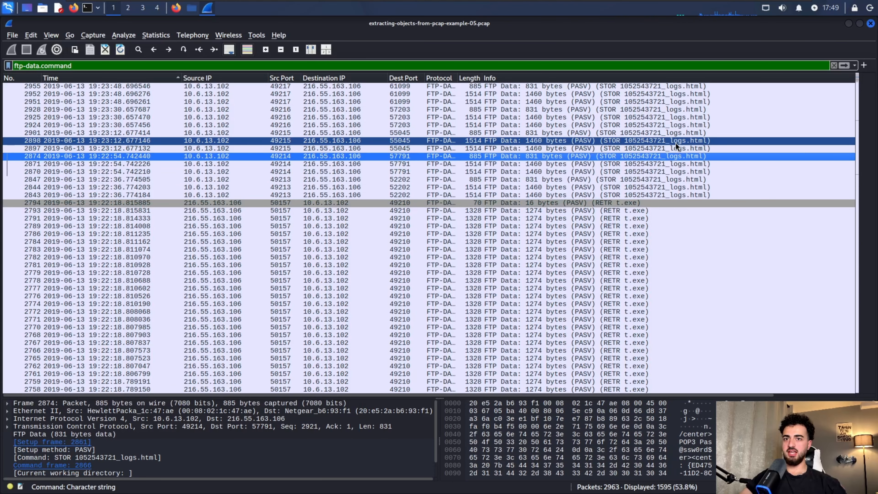
pyautogui.moveTo(676, 143); pyautogui.dragTo(677, 86)
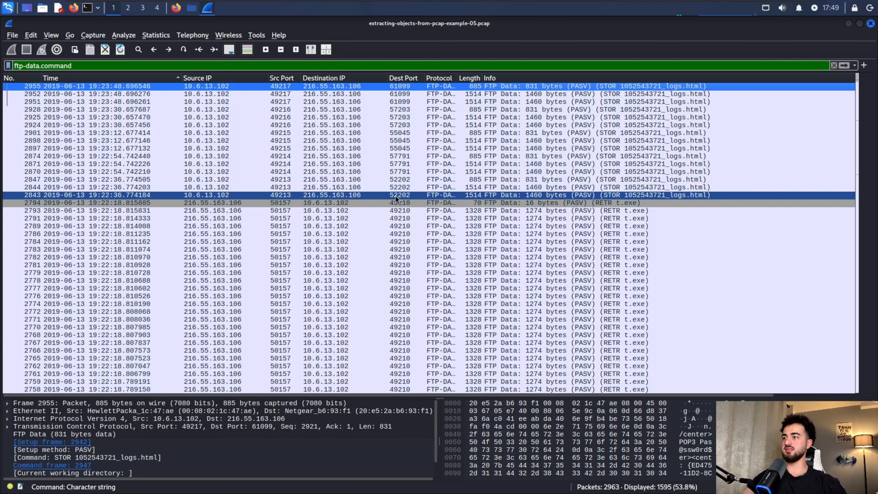
pyautogui.click(294, 179)
pyautogui.moveTo(290, 174); pyautogui.dragTo(407, 175)
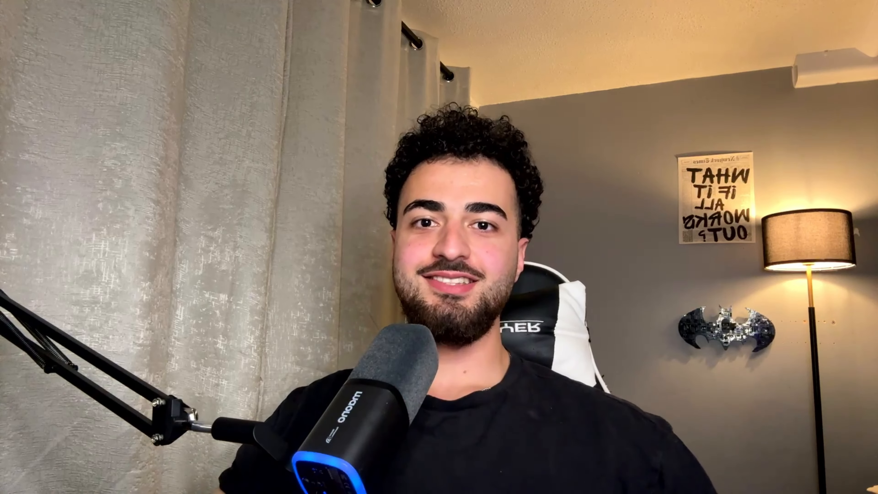